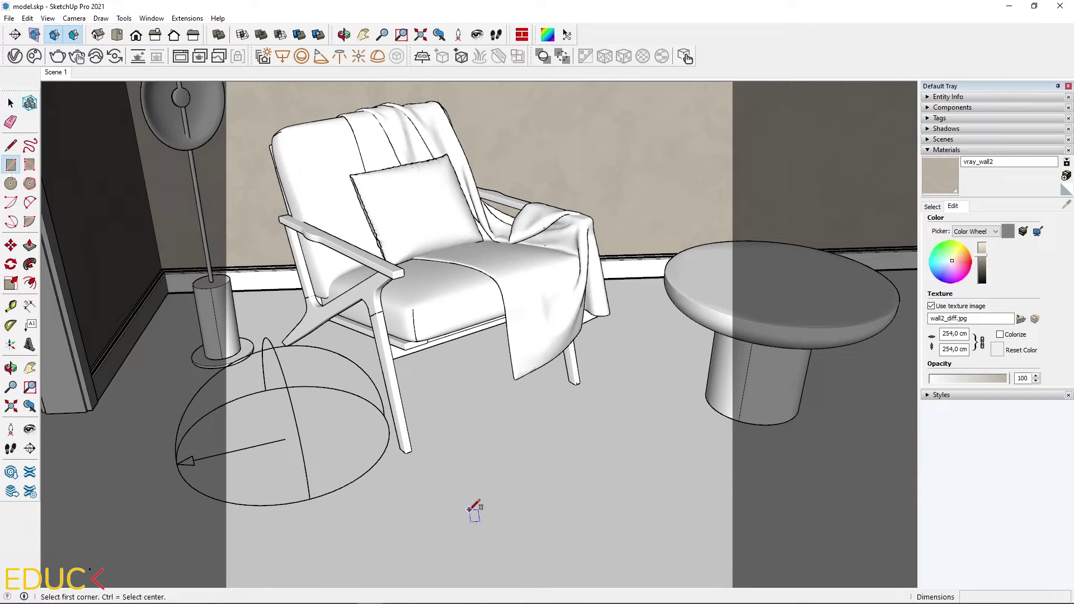
Draw a 119,8 by 59,8 cm rectangle on the floor in front of the armchair
left_click(469, 511)
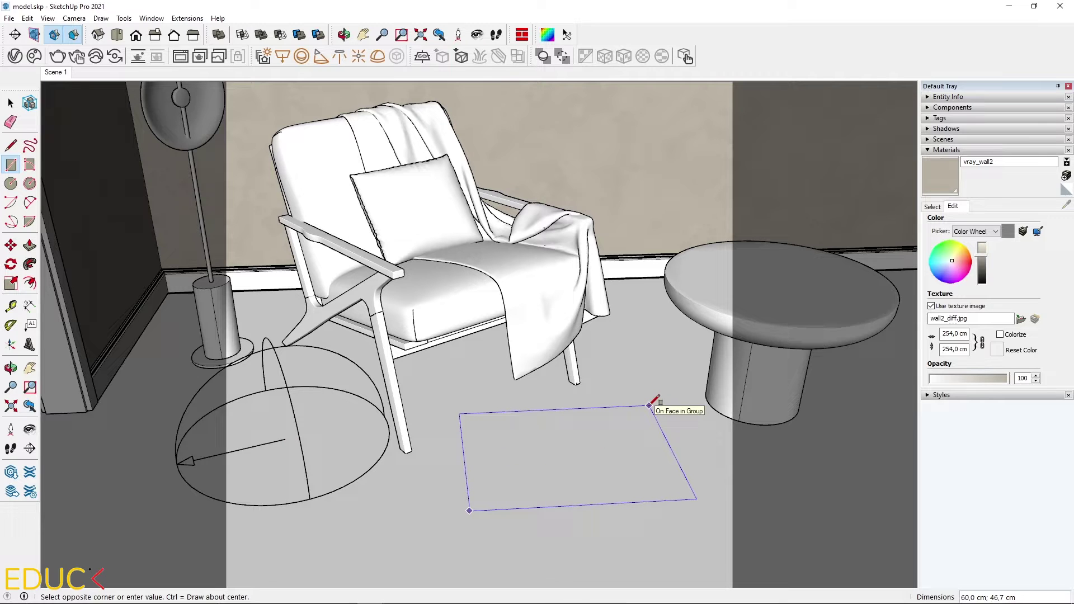
type("119,8;5")
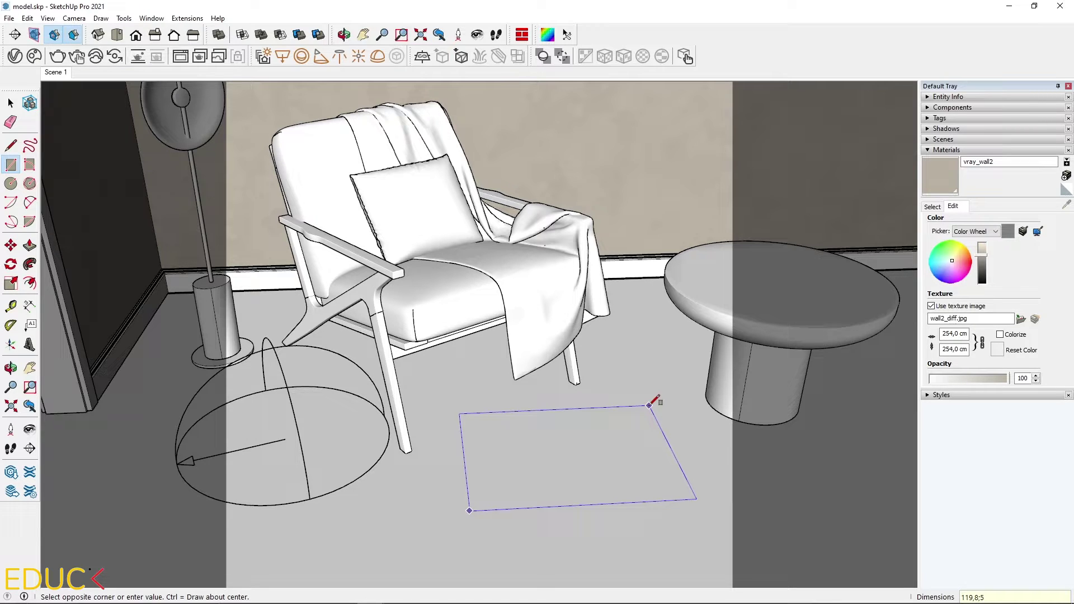
type("9,8")
key("Return")
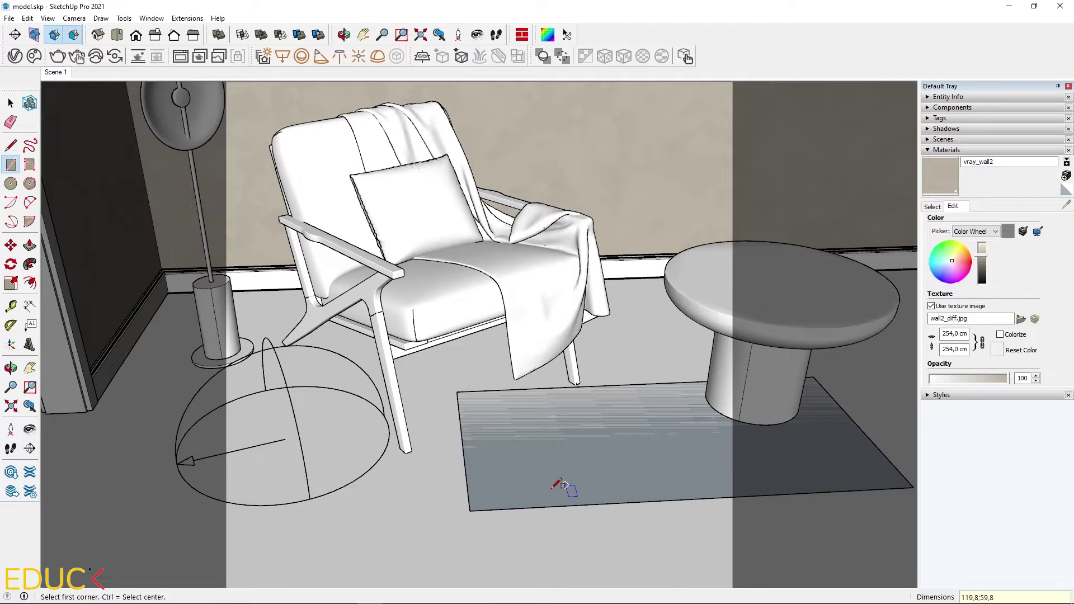
Extrude the floor rectangle upward by 1,0 cm with Push/Pull to form a tile
scroll(613, 492, "up", 6)
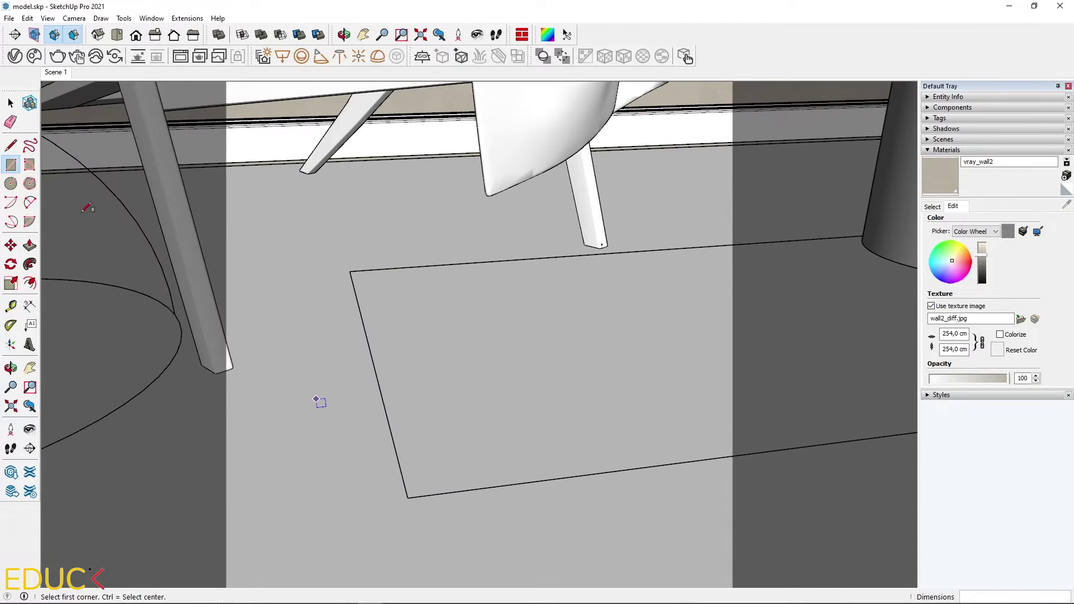
left_click(29, 245)
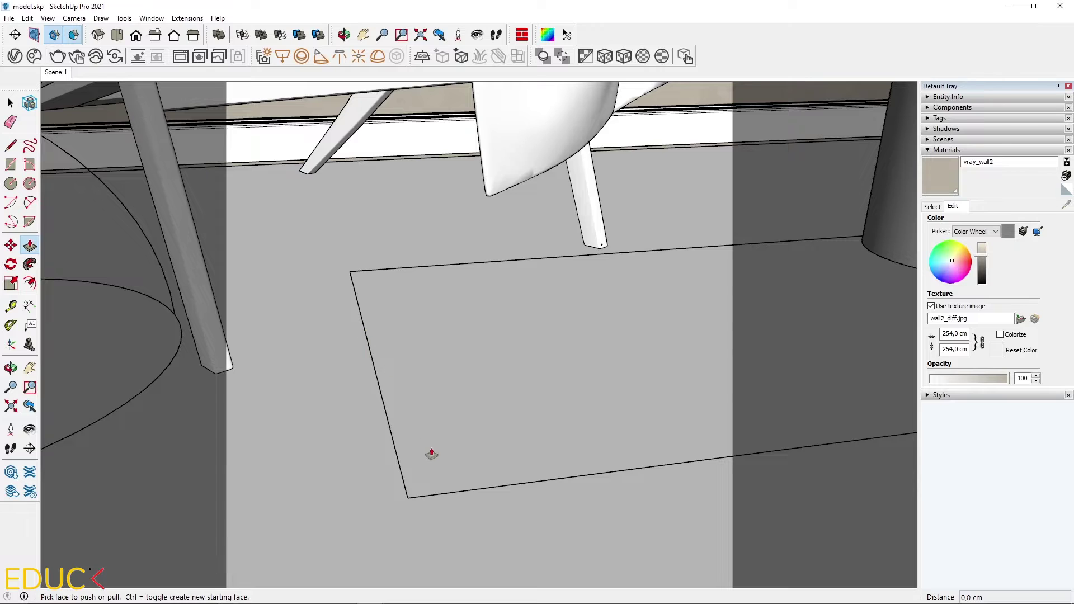
left_click(434, 451)
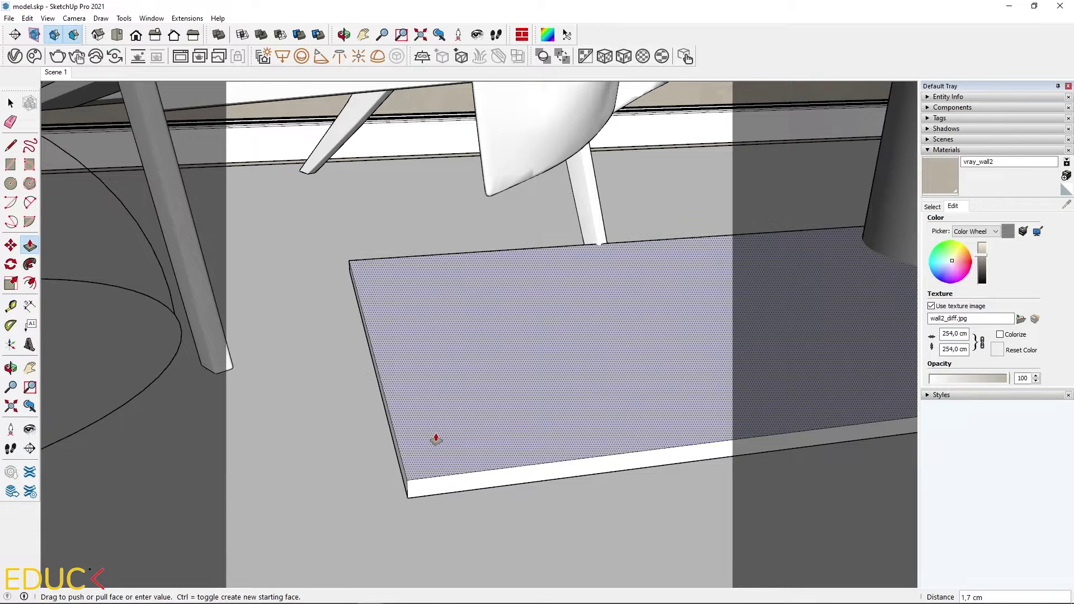
left_click(436, 439)
Select all connected geometry of the tile and make it a group
left_click(10, 103)
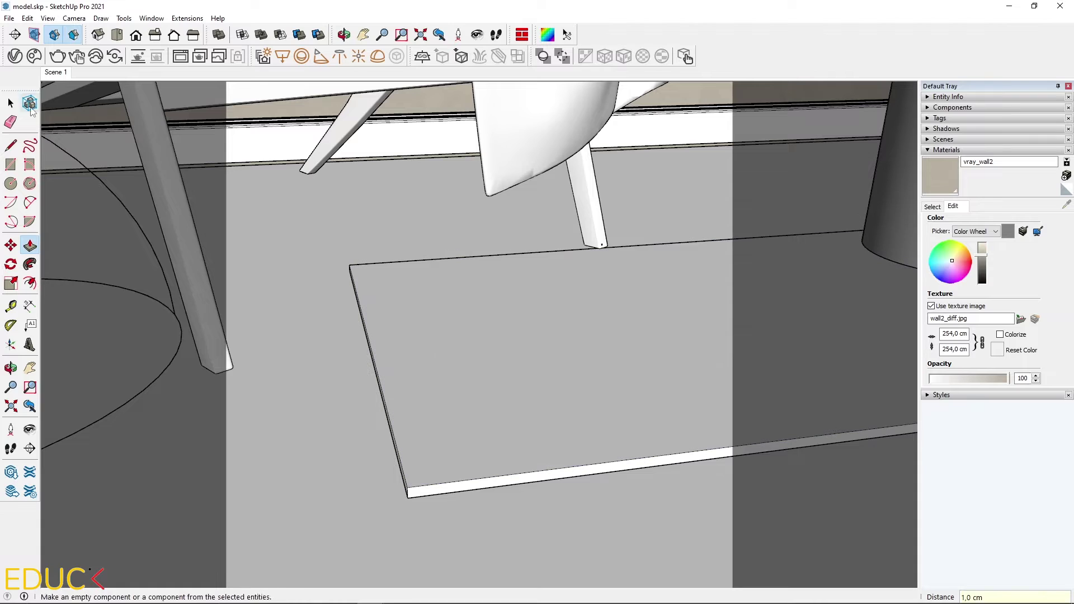
triple_click(451, 317)
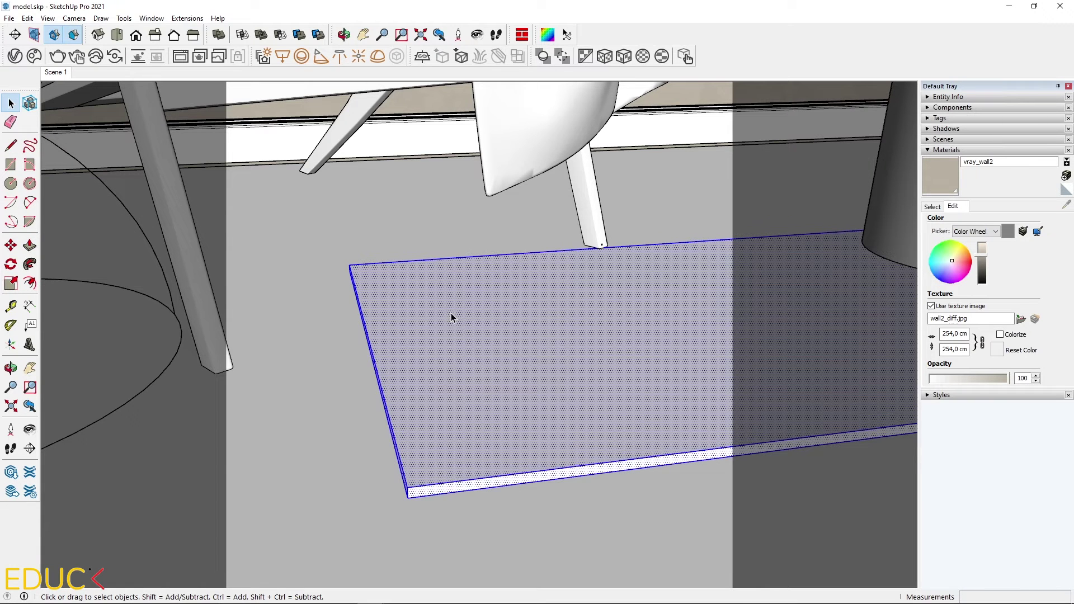
right_click(451, 317)
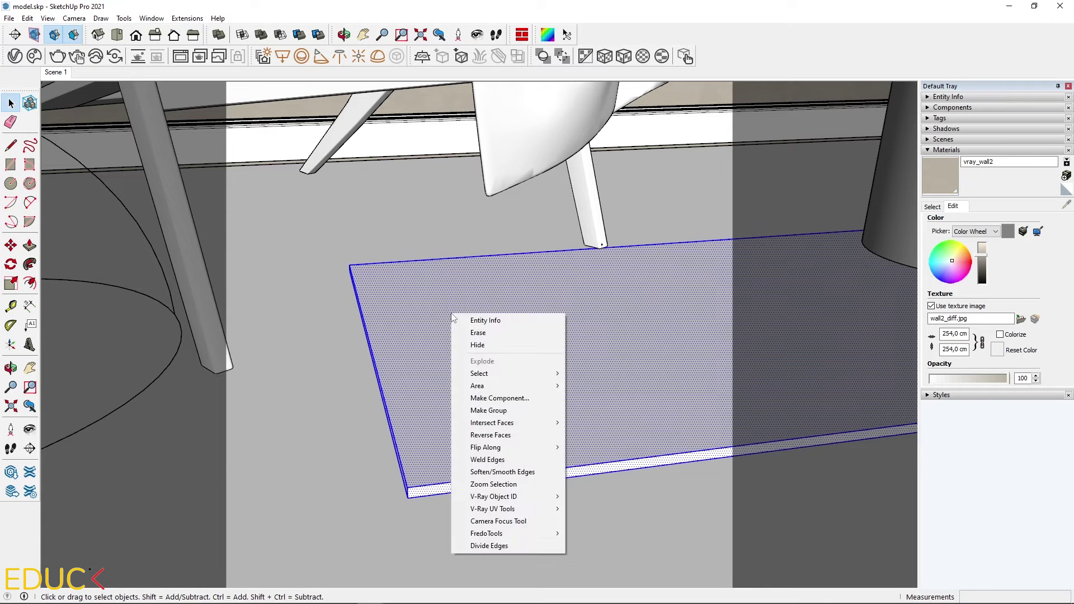
left_click(489, 411)
Move the tile group about 27,1 cm across the floor so it reaches under the armchair
scroll(432, 396, "down", 8)
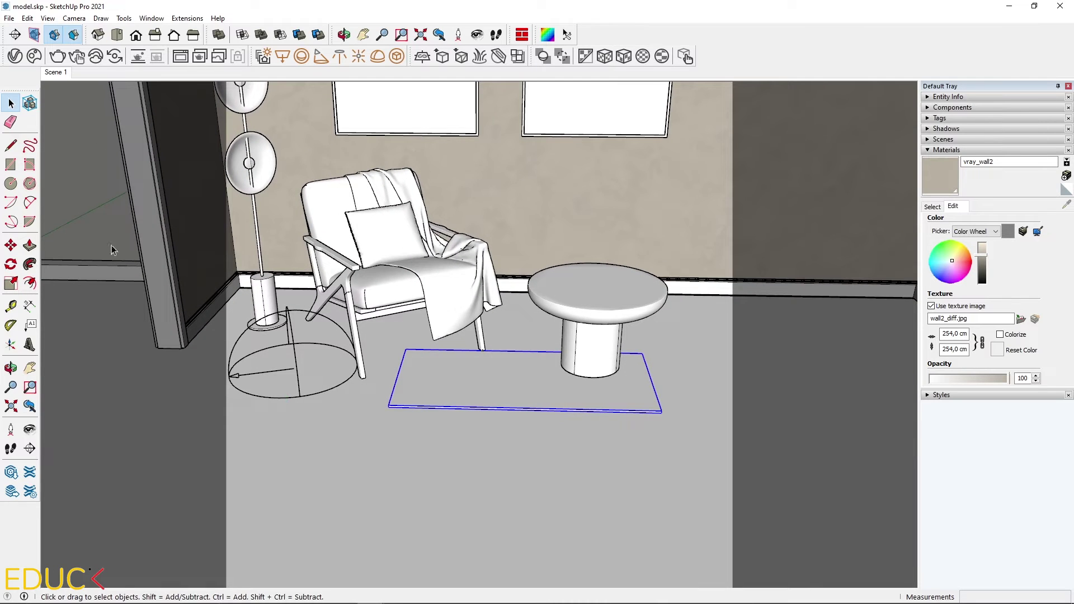
left_click(10, 245)
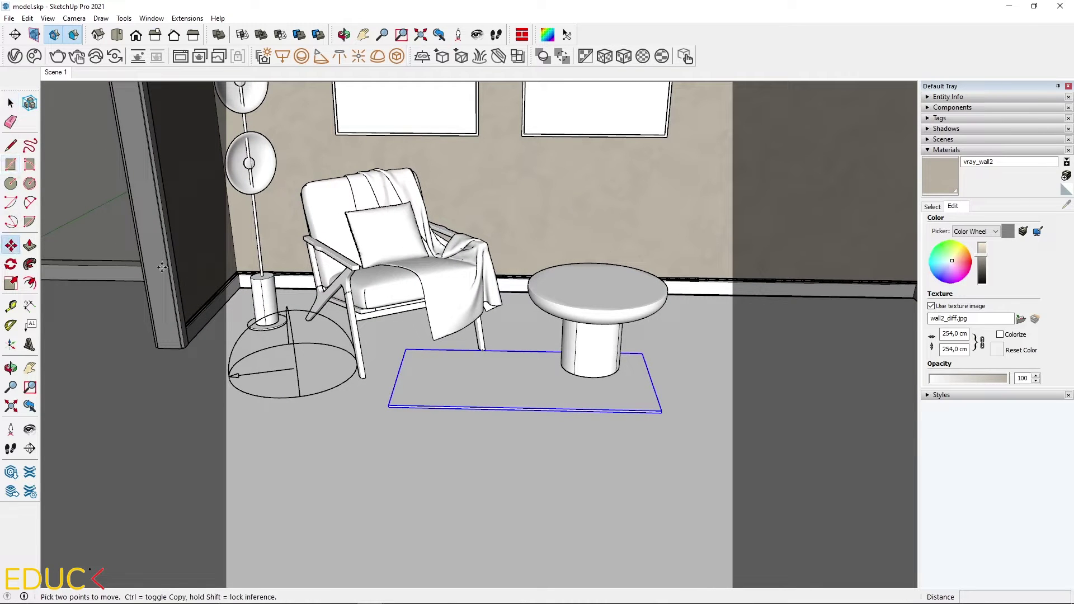
scroll(475, 374, "up", 2)
left_click(475, 377)
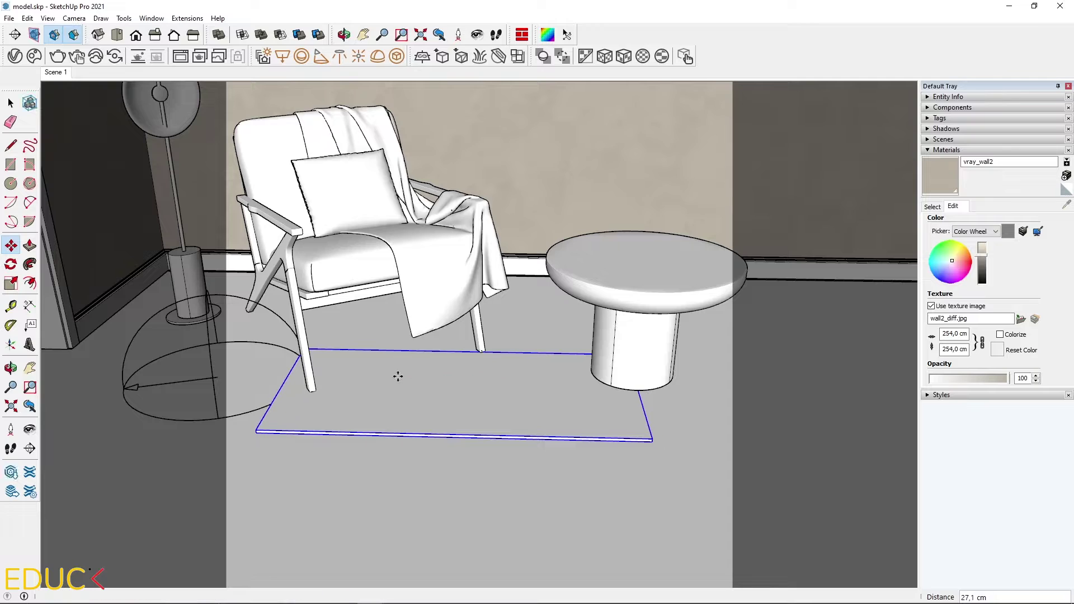
Hide the baseboard tag and move the tile group by its back corner into the room corner behind the floor lamp
left_click(940, 118)
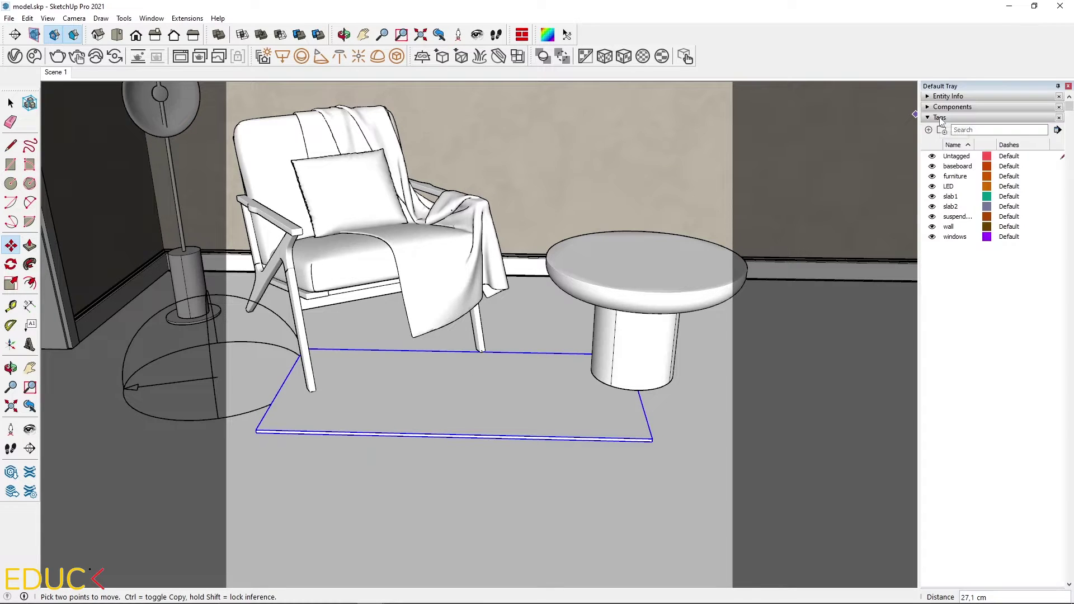
left_click(932, 167)
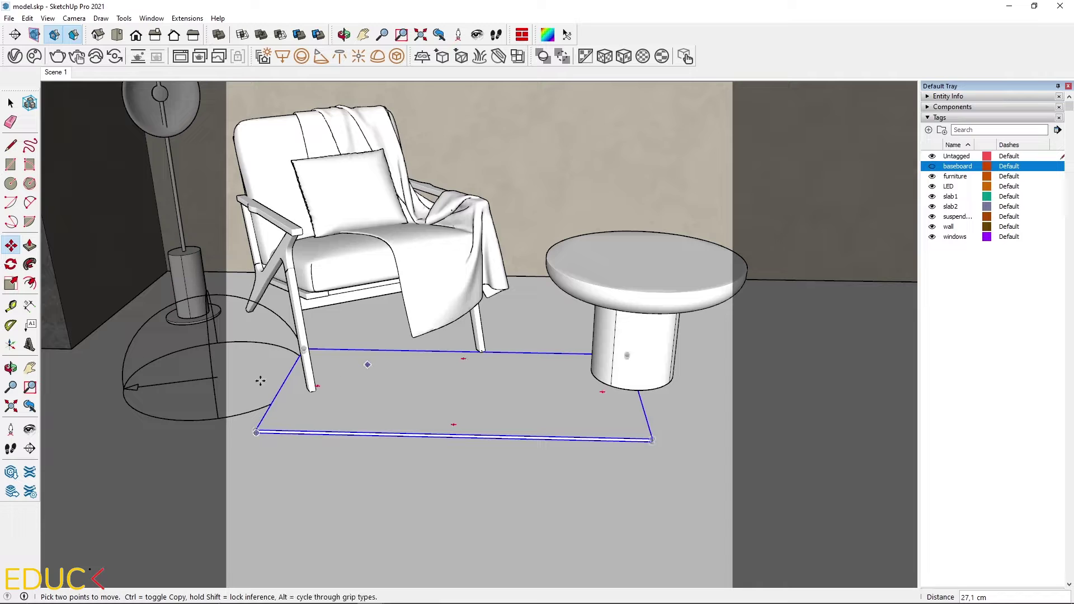
scroll(56, 307, "up", 3)
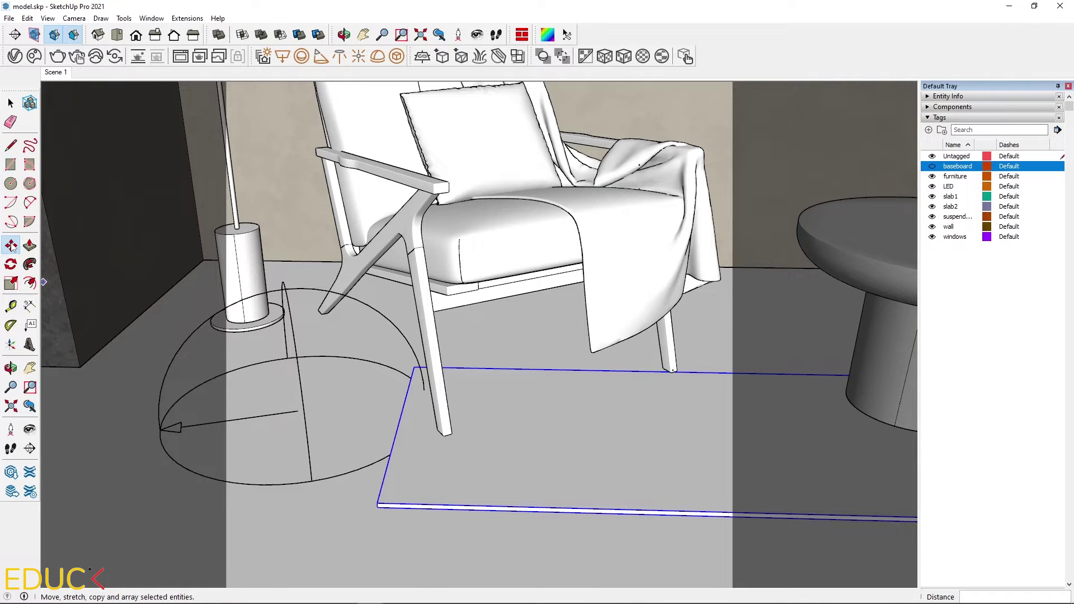
scroll(137, 304, "up", 5)
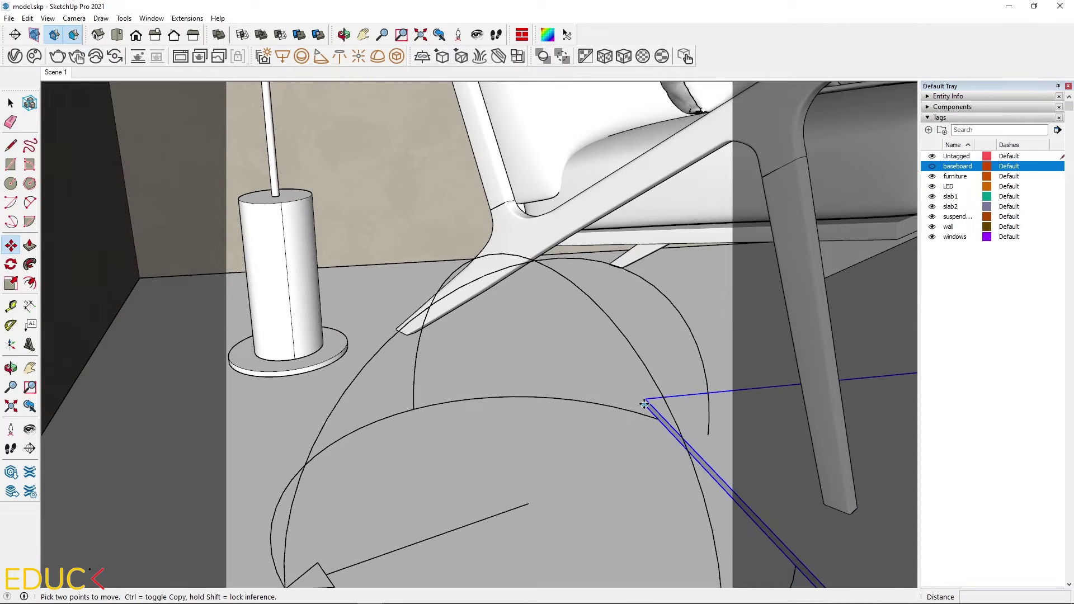
left_click(646, 401)
scroll(145, 280, "up", 5)
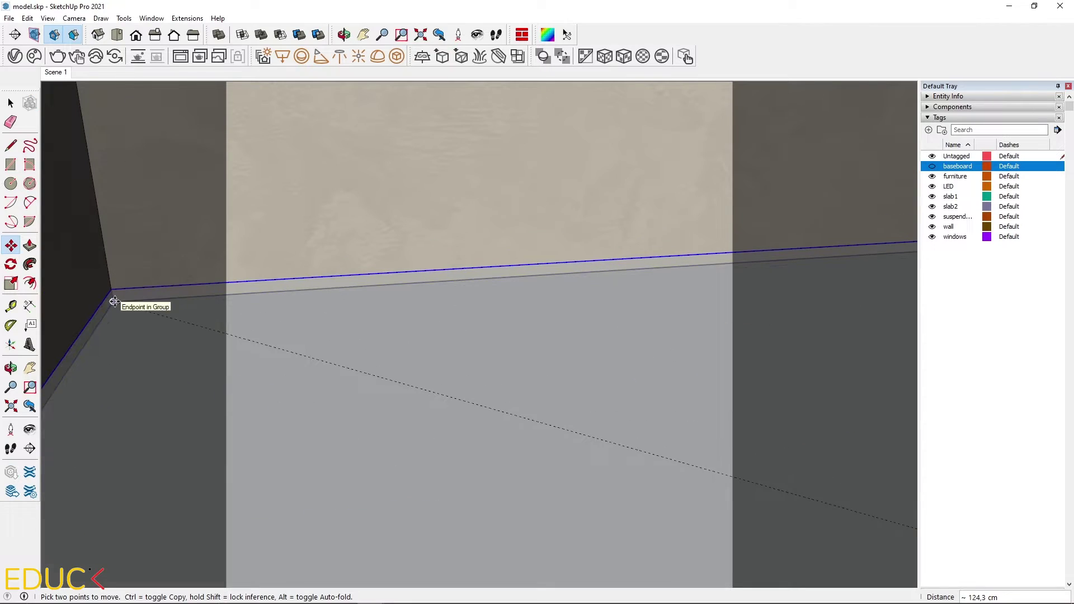
left_click(125, 297)
scroll(134, 314, "down", 6)
scroll(161, 349, "down", 6)
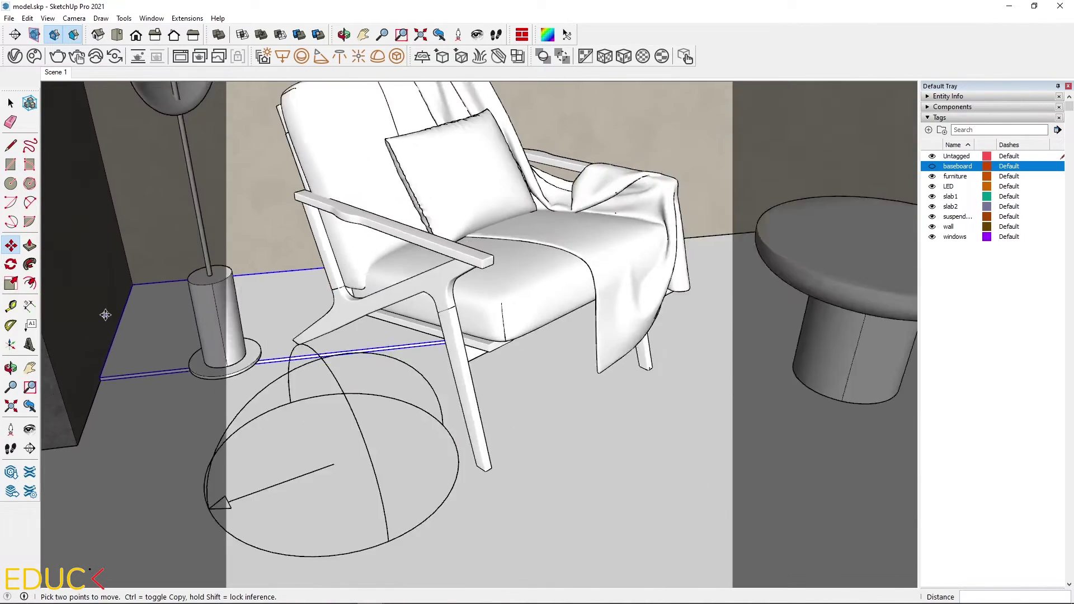
Copy the tile group along the back wall, placing the copy directly beside the original
middle_click_drag(105, 355, 179, 331)
scroll(179, 330, "down", 2)
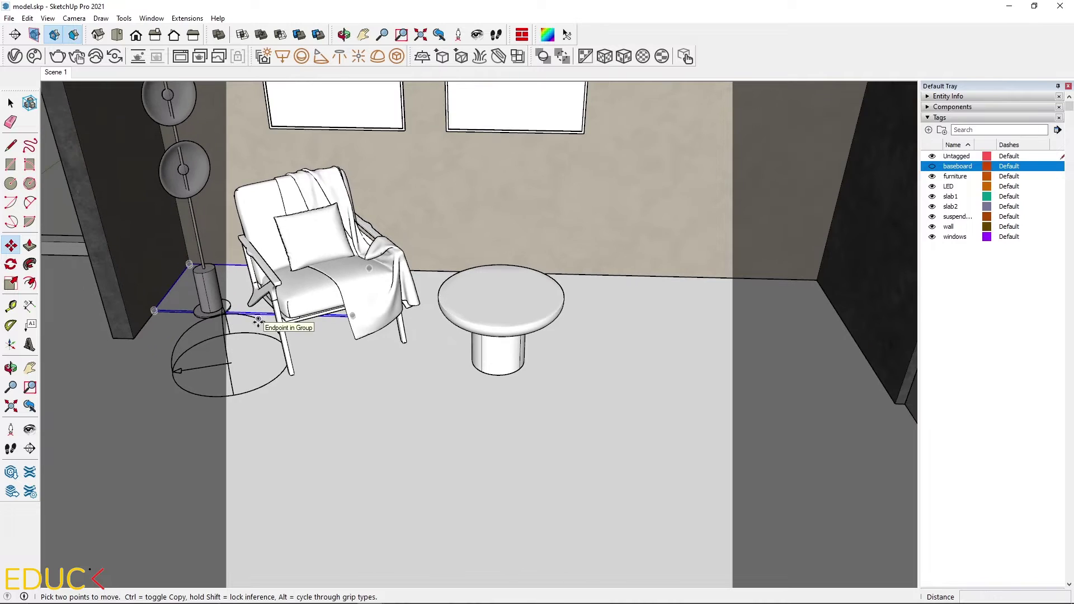
left_click(261, 306)
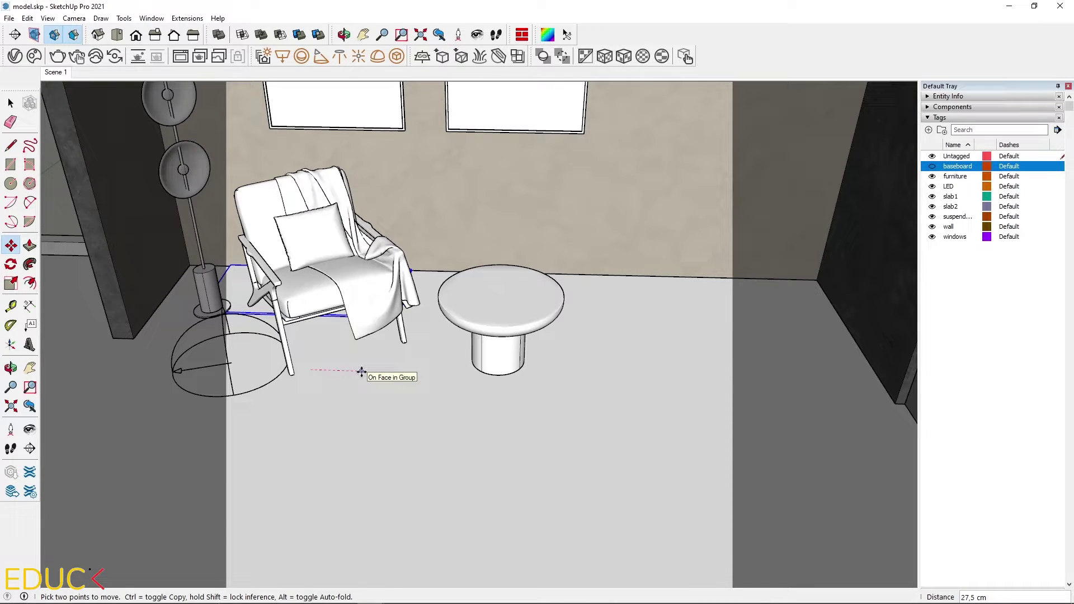
key("ctrl")
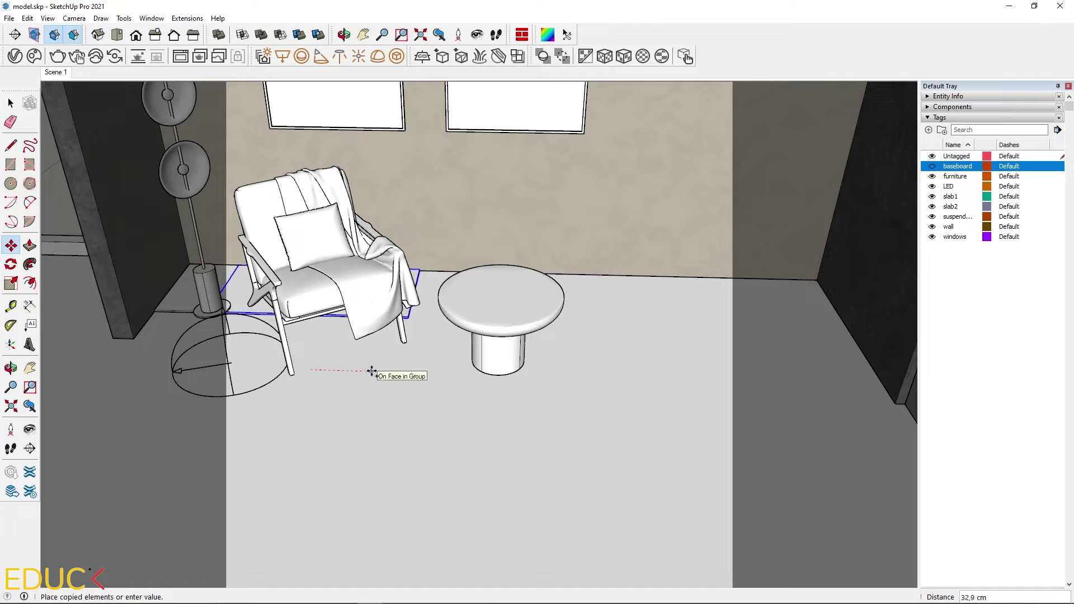
key("Return")
left_click(351, 384)
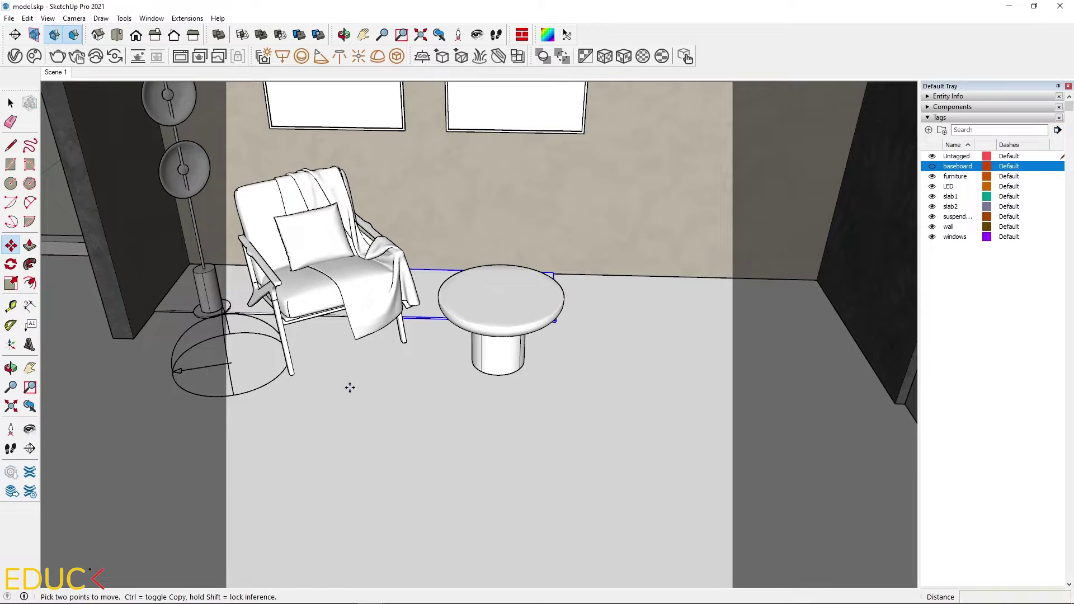
Copy the second tile further along the back wall as a 2x array, making a row of four tiles
key("ctrl")
left_click(568, 394)
type("2x")
key("Return")
key("space")
Scale the last tile of the row lengthwise to about 0,40 so it ends at the dark side wall
scroll(820, 310, "up", 3)
middle_click_drag(820, 310, 542, 322)
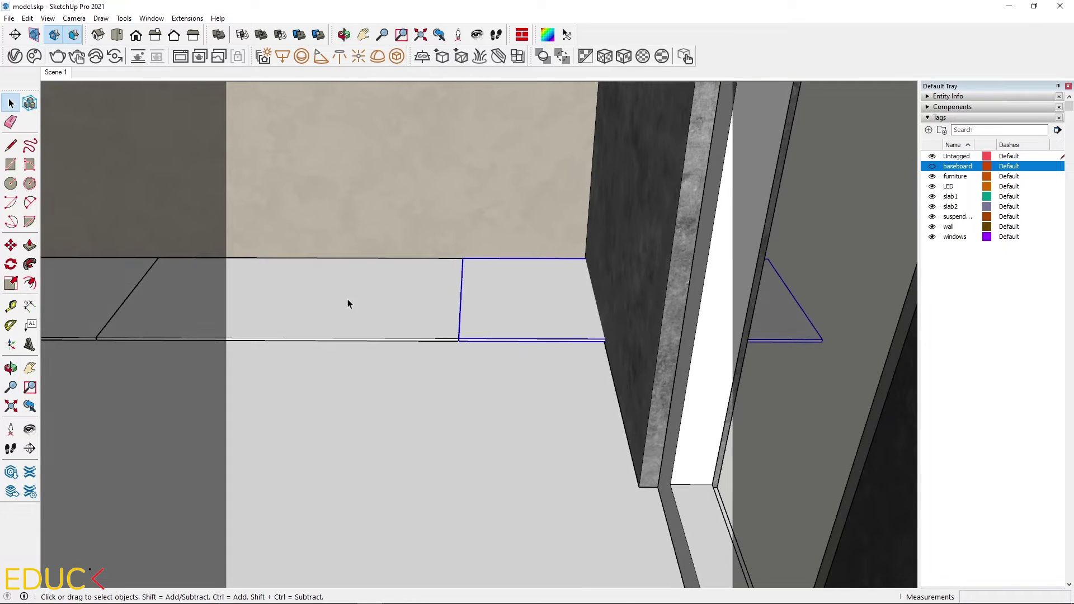
left_click(10, 285)
scroll(784, 297, "up", 3)
middle_click_drag(784, 297, 807, 309)
left_click_drag(799, 288, 245, 369)
scroll(348, 360, "down", 5)
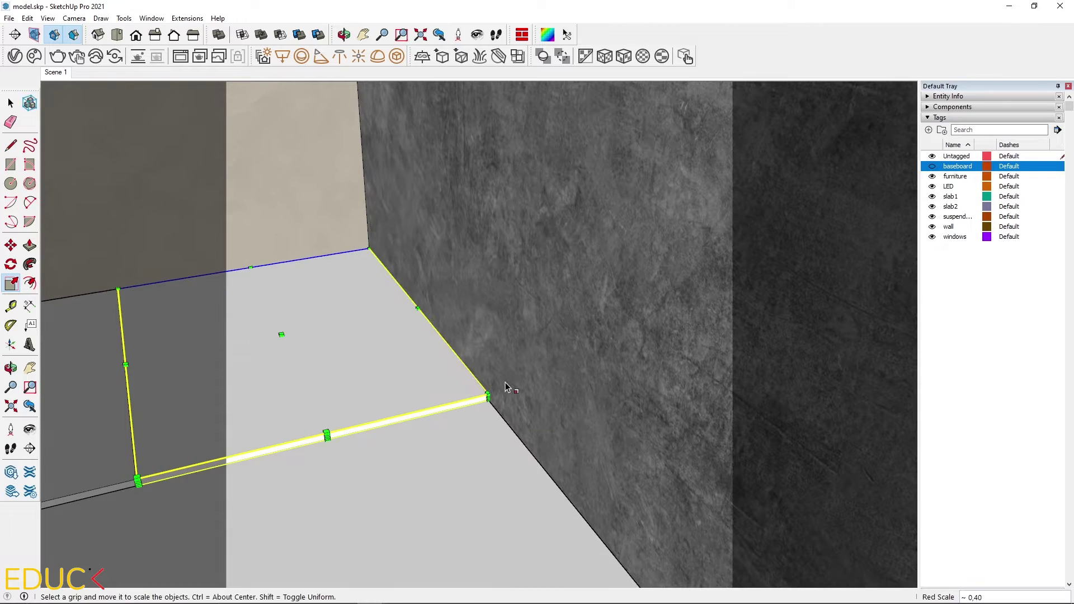
scroll(578, 324, "down", 1)
scroll(398, 314, "down", 3)
scroll(396, 333, "down", 2)
scroll(396, 333, "up", 1)
middle_click_drag(395, 333, 198, 322)
key("space")
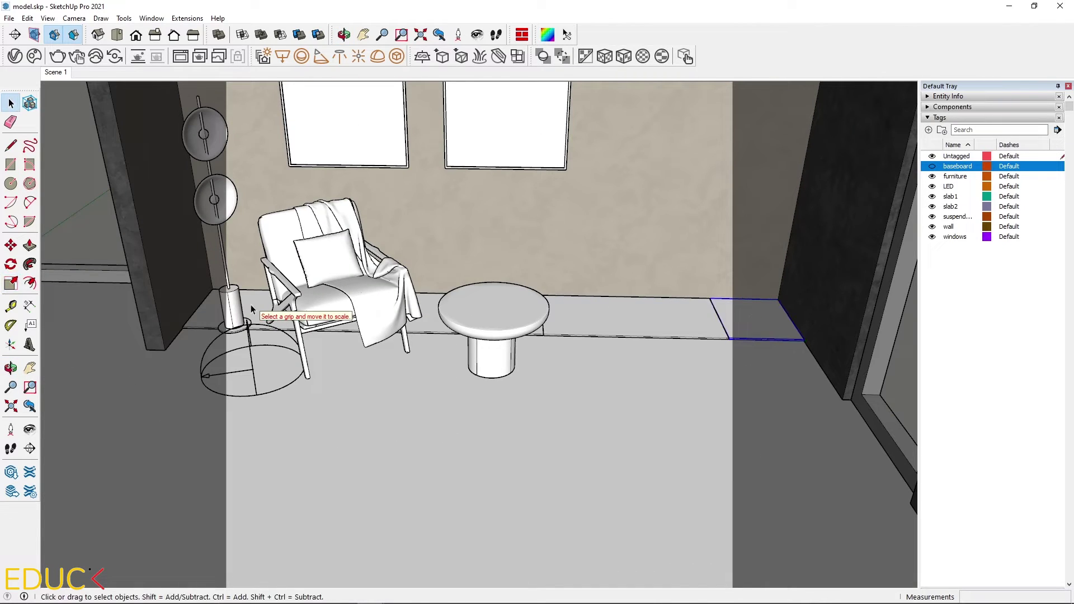
Select the whole row of tiles and copy it forward from the back wall as a second row
left_click(198, 324)
left_click(628, 335, "shift")
key("m")
scroll(168, 291, "up", 2)
left_click(233, 267)
key("ctrl")
scroll(194, 318, "up", 4)
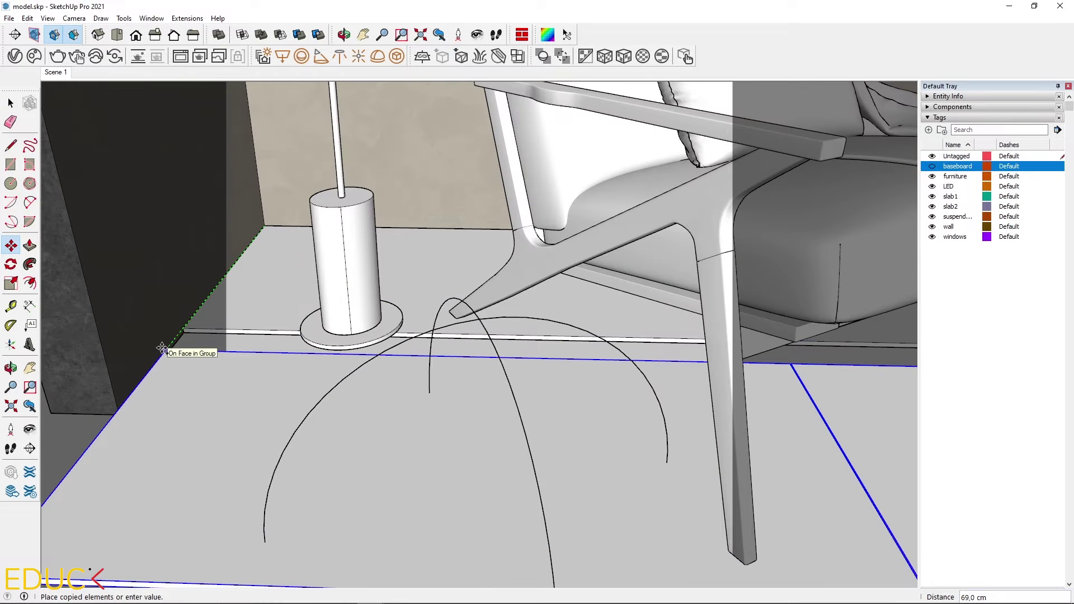
key("Return")
scroll(211, 304, "down", 5)
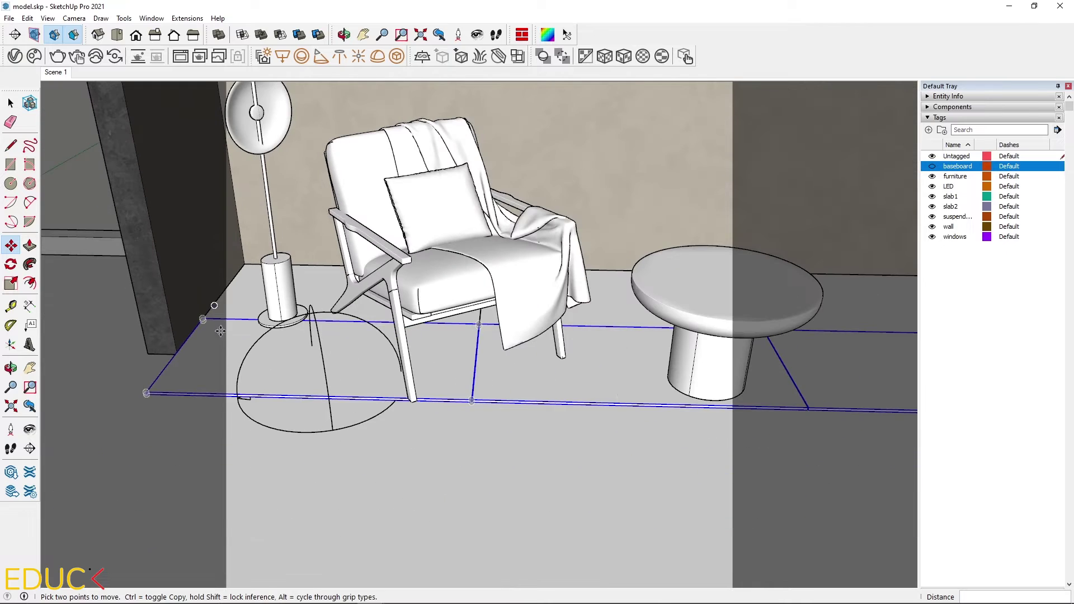
Copy the second tile row forward at 60 cm spacing until the floor has four rows
key("Escape")
left_click(180, 353)
type("60")
scroll(201, 347, "down", 6)
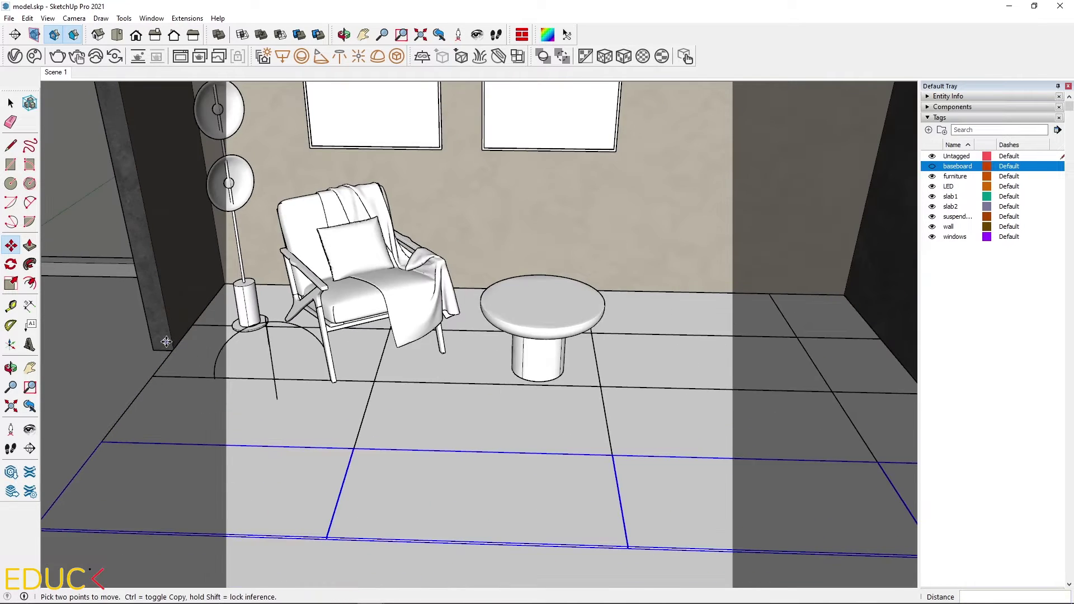
Restore the Scene 1 view, select all the floor tiles and combine them into one group
left_click(53, 73)
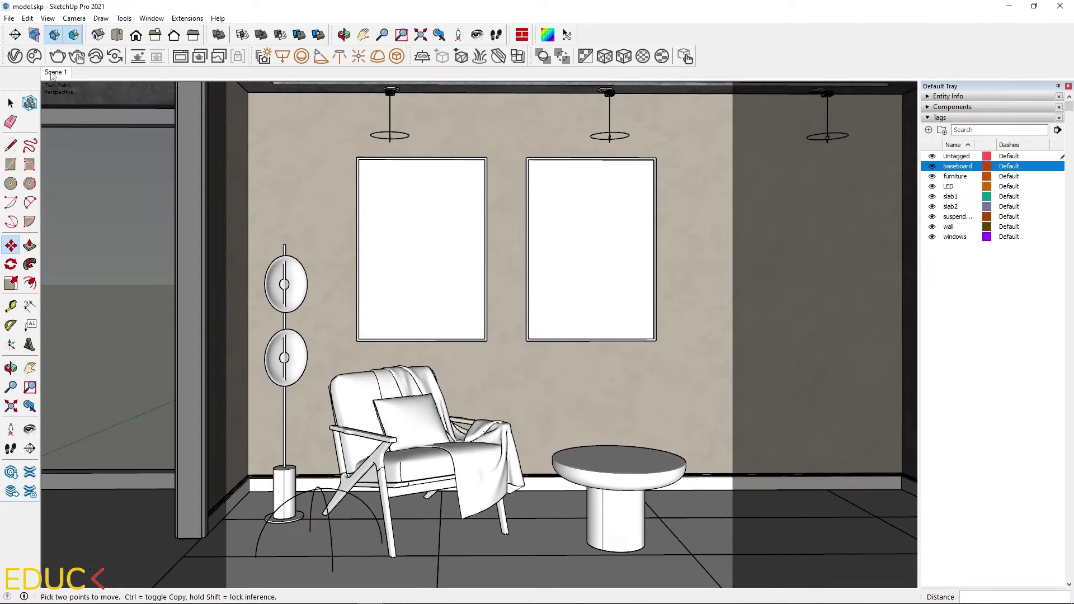
middle_click_drag(280, 224, 427, 319)
key("space")
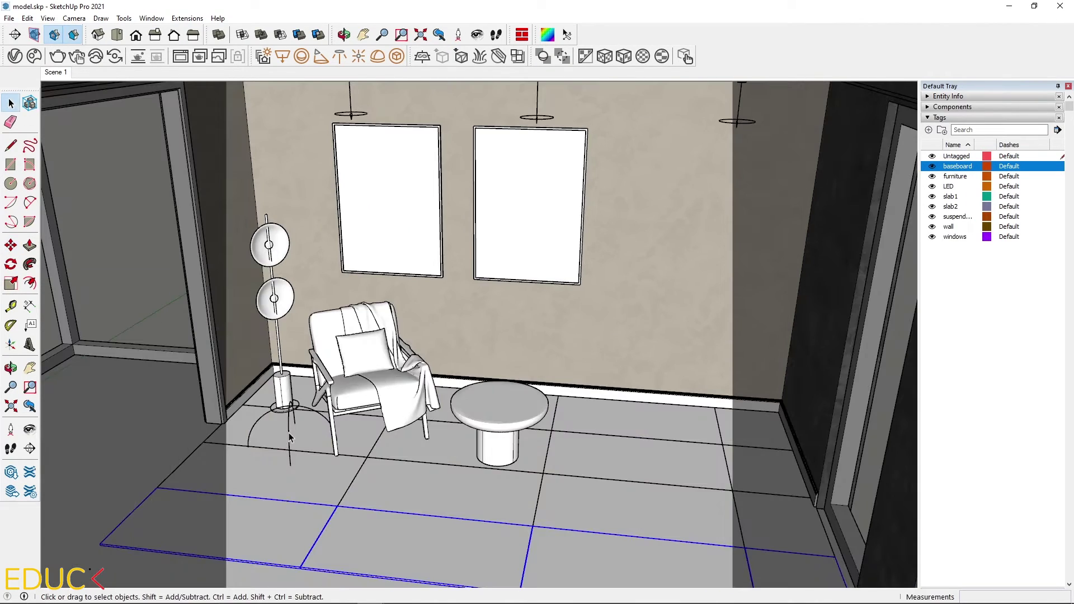
left_click(344, 494, "ctrl")
left_click(261, 408, "ctrl")
left_click(447, 465, "ctrl")
left_click(548, 431, "ctrl")
left_click(615, 436, "ctrl")
left_click(727, 470, "ctrl")
left_click(761, 493, "ctrl")
left_click(739, 521, "ctrl")
left_click(758, 448, "ctrl")
right_click(602, 410)
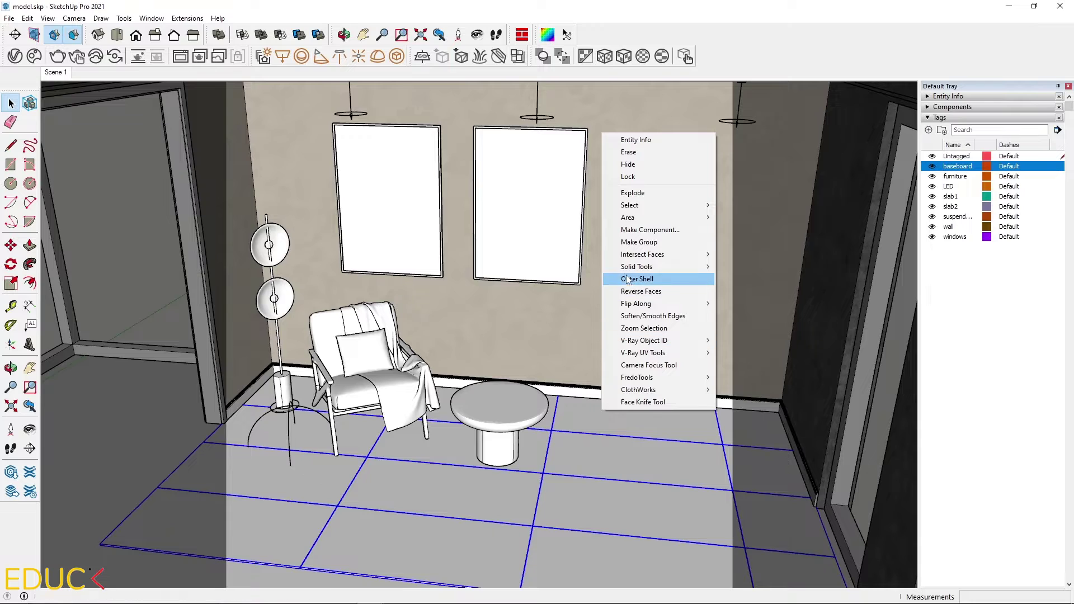
left_click(628, 243)
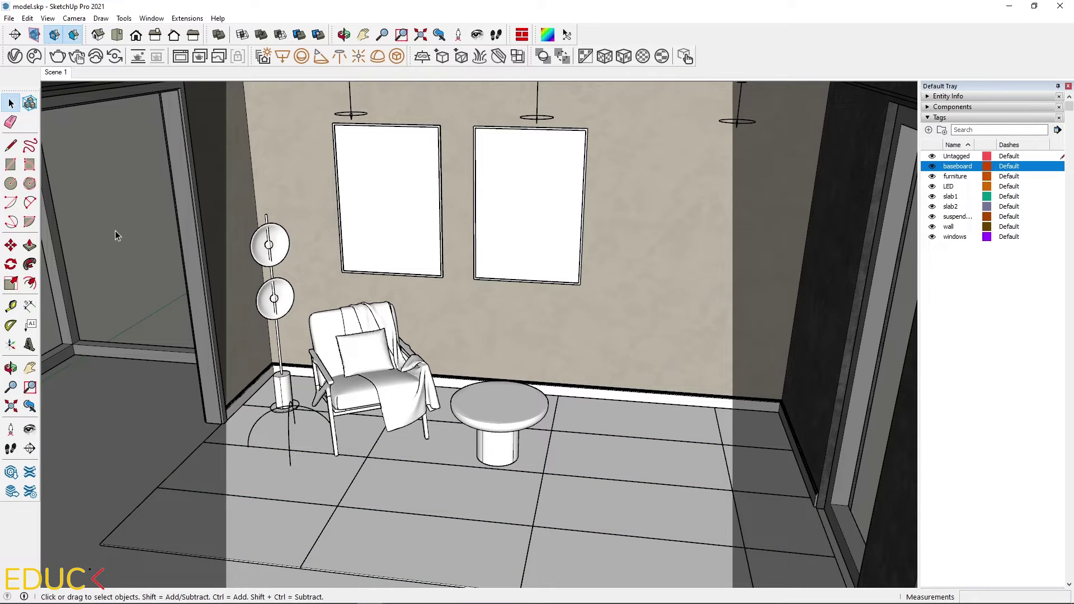
Create a new Generic V-Ray material and name it vray_tiles
left_click(15, 56)
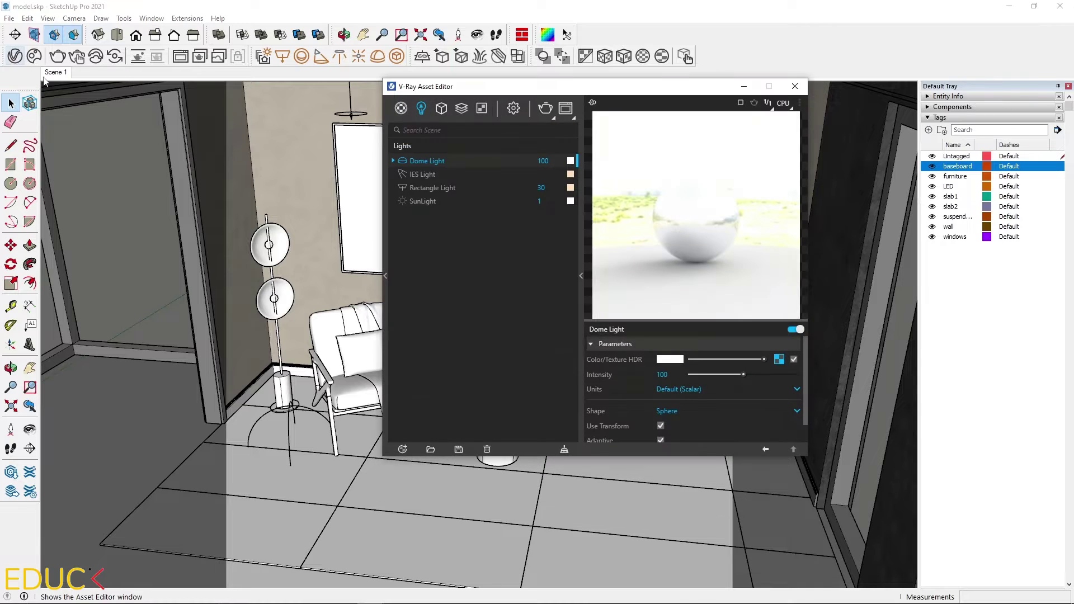
left_click(401, 109)
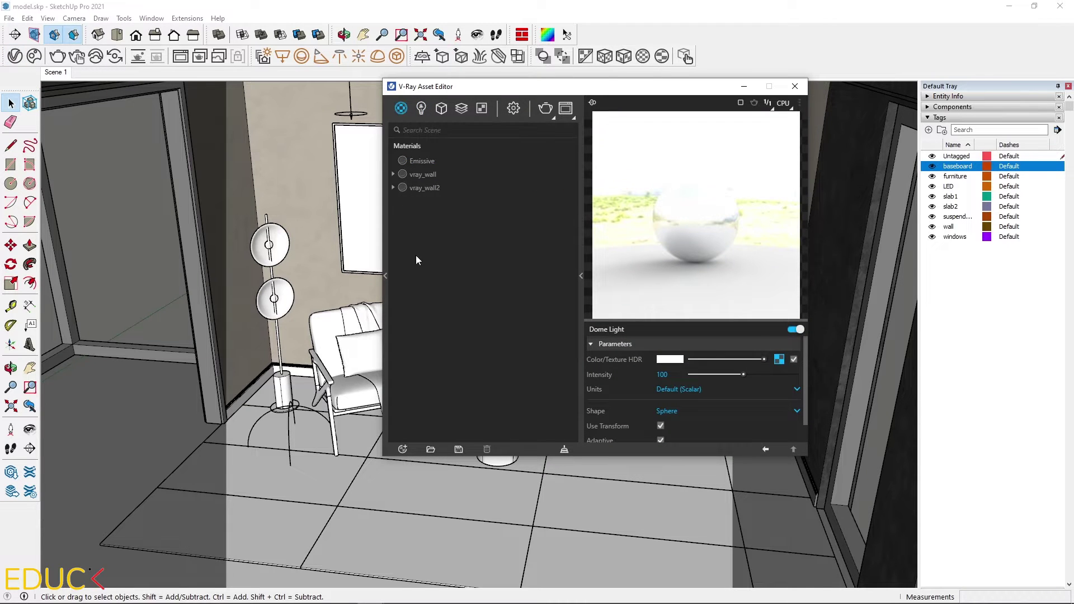
left_click(404, 446)
mouse_move(437, 437)
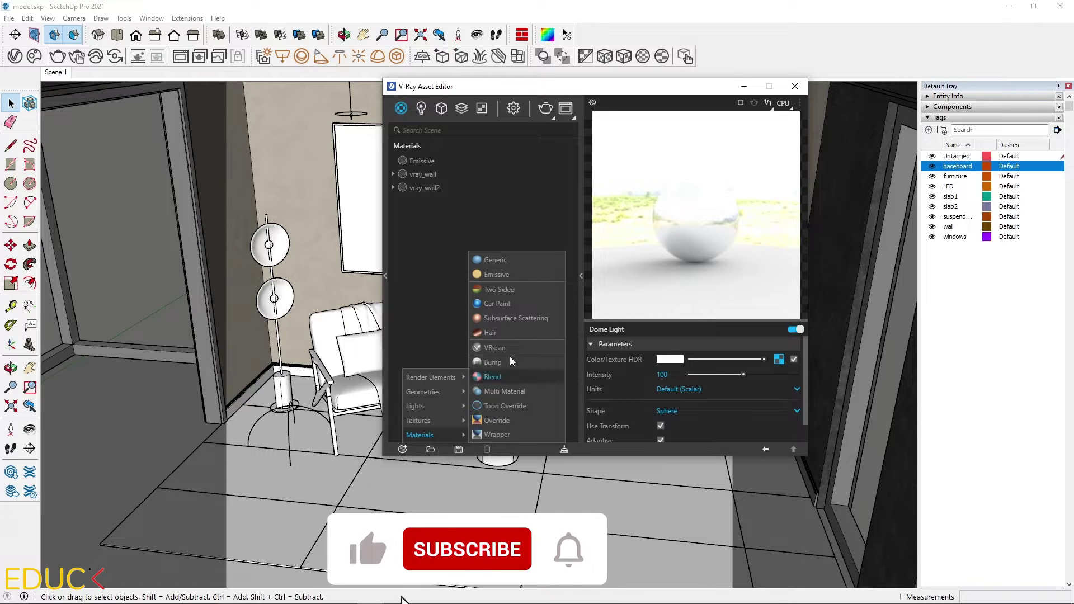
left_click(491, 261)
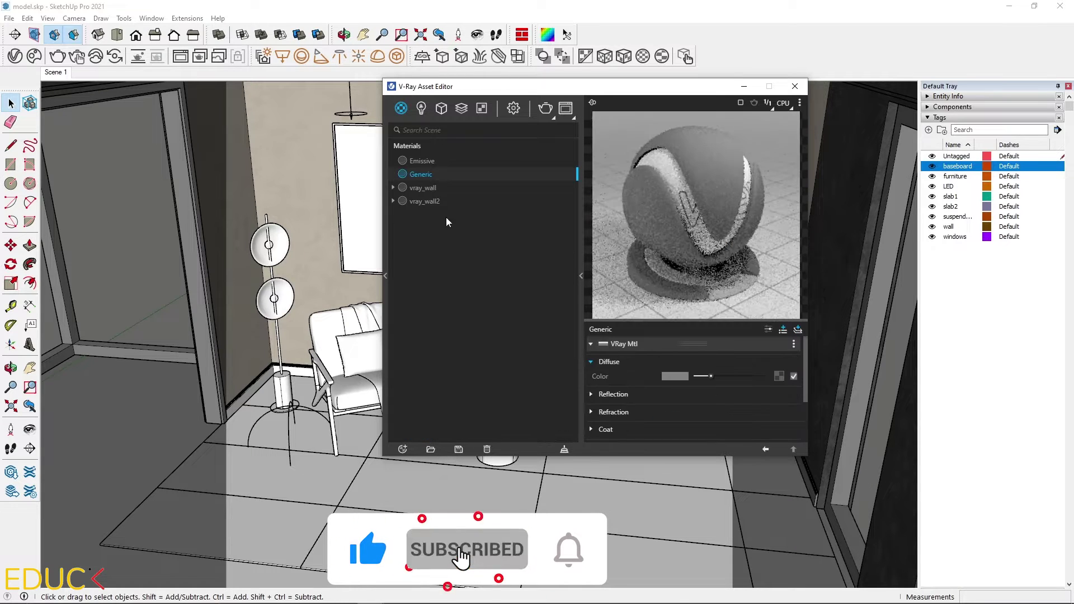
double_click(422, 175)
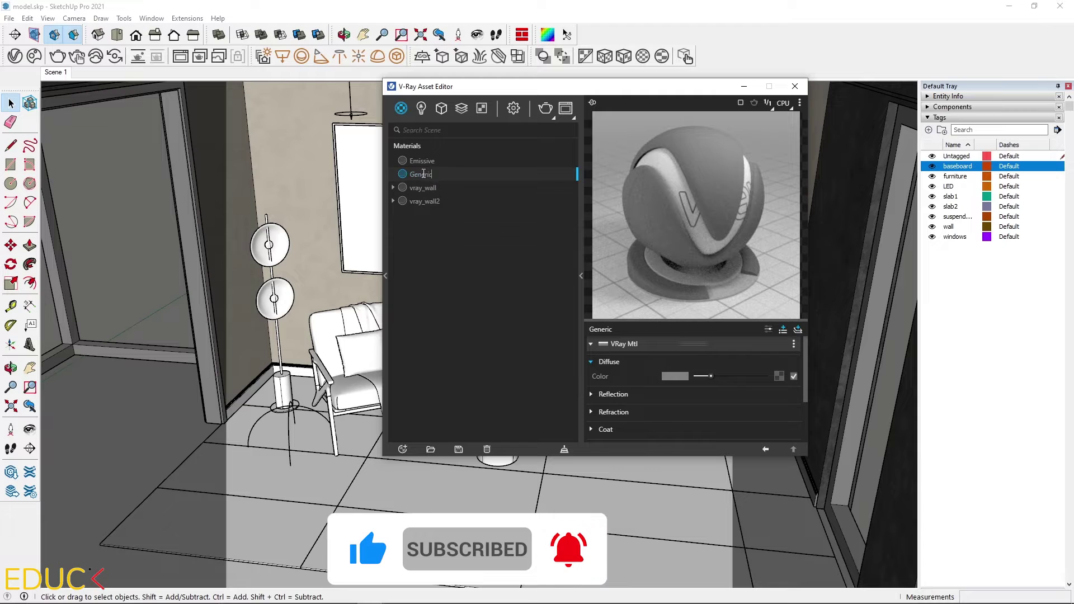
type("vray_tiles")
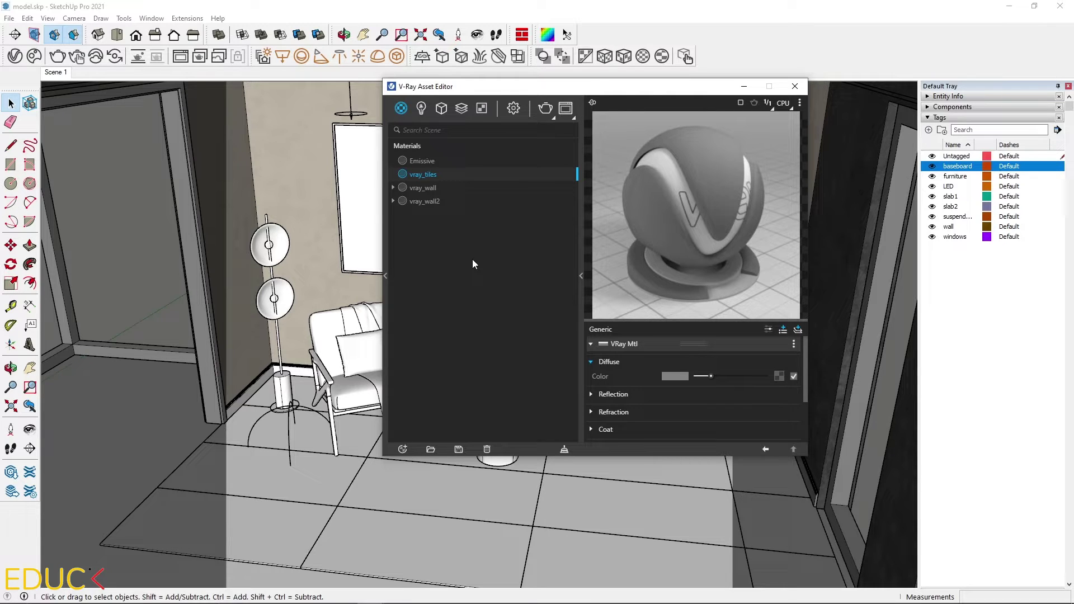
Assign a Multi-Sub texture to the diffuse color of vray_tiles and add five texture entries, 0 to 4
left_click(780, 376)
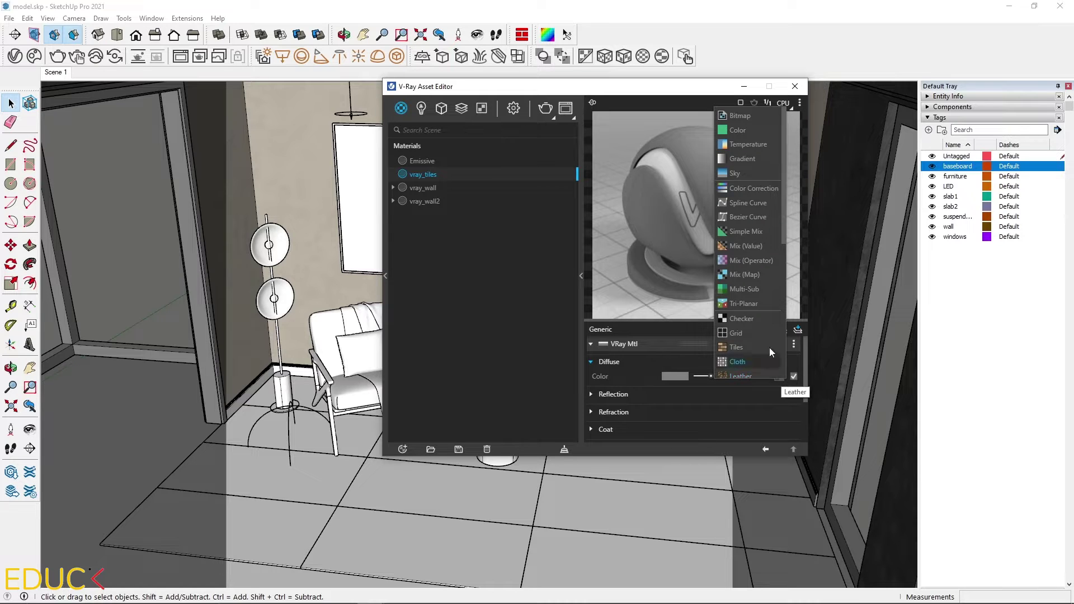
left_click(758, 289)
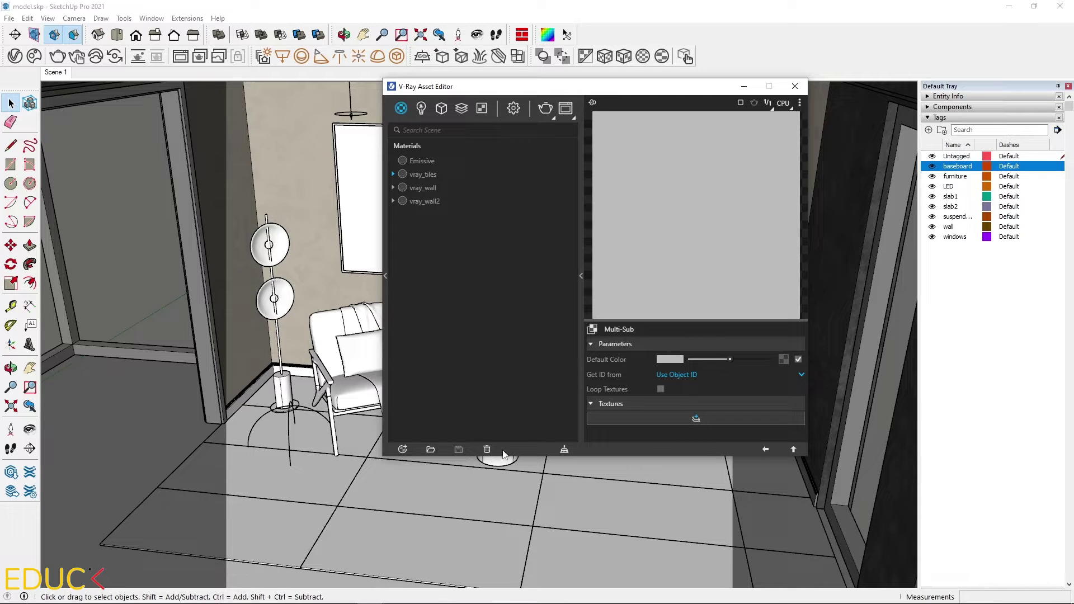
left_click(697, 420)
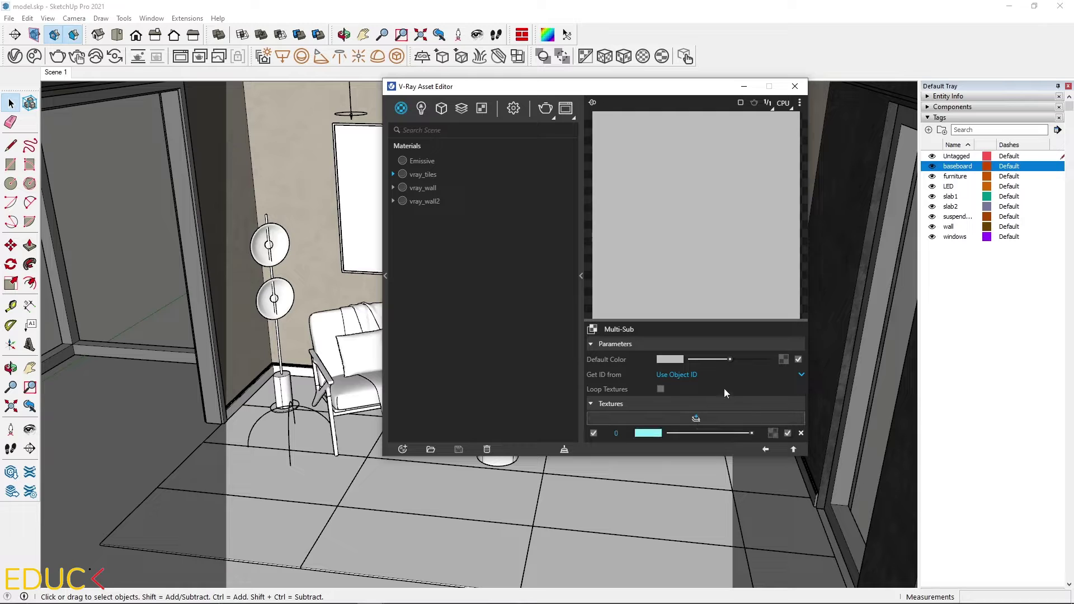
left_click(706, 418)
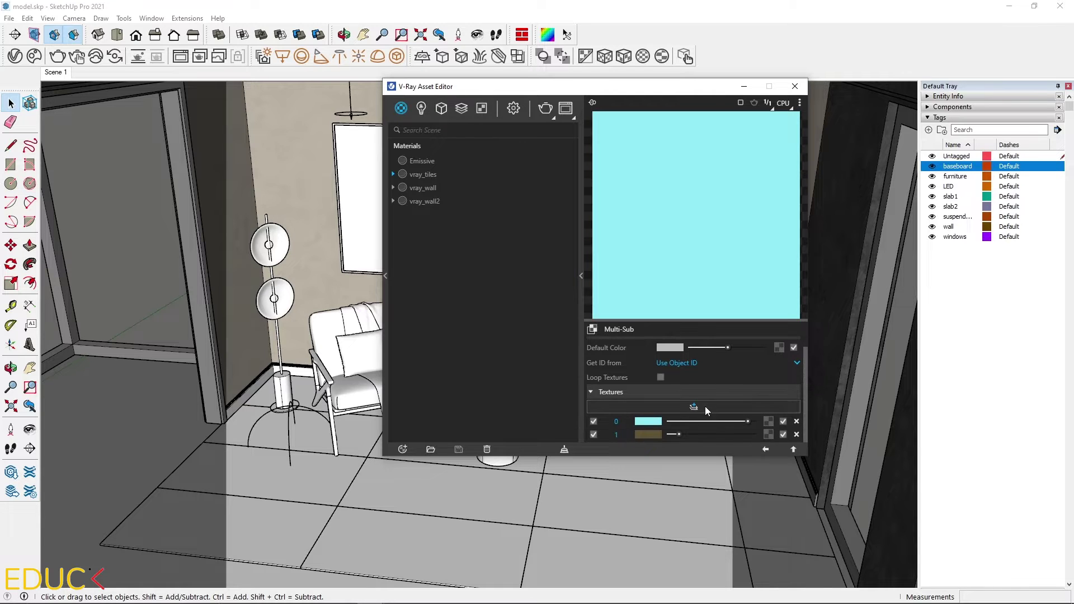
left_click(701, 405)
left_click(700, 391)
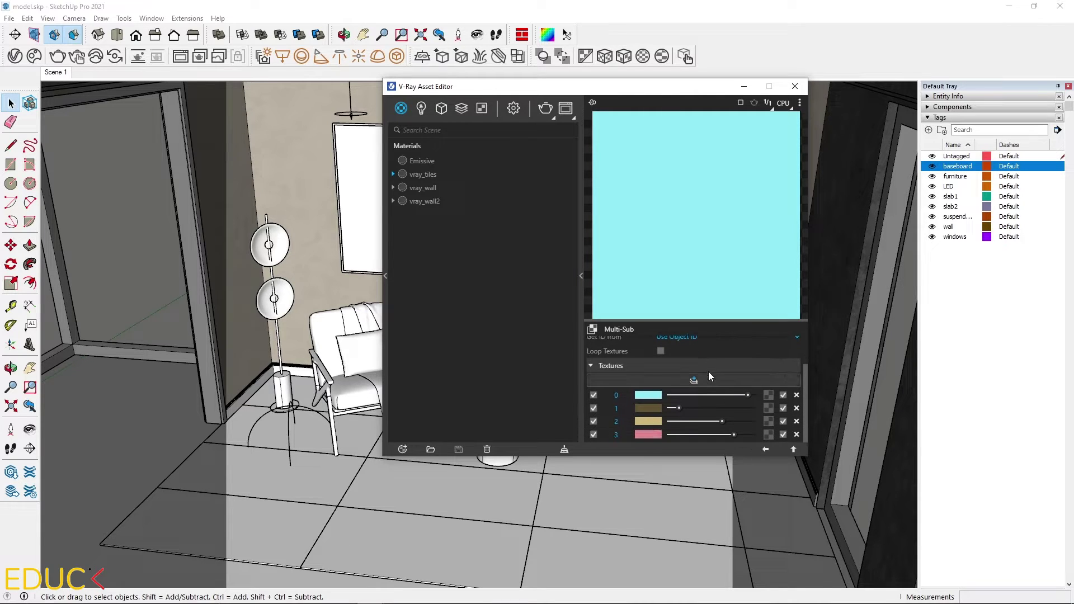
left_click(700, 381)
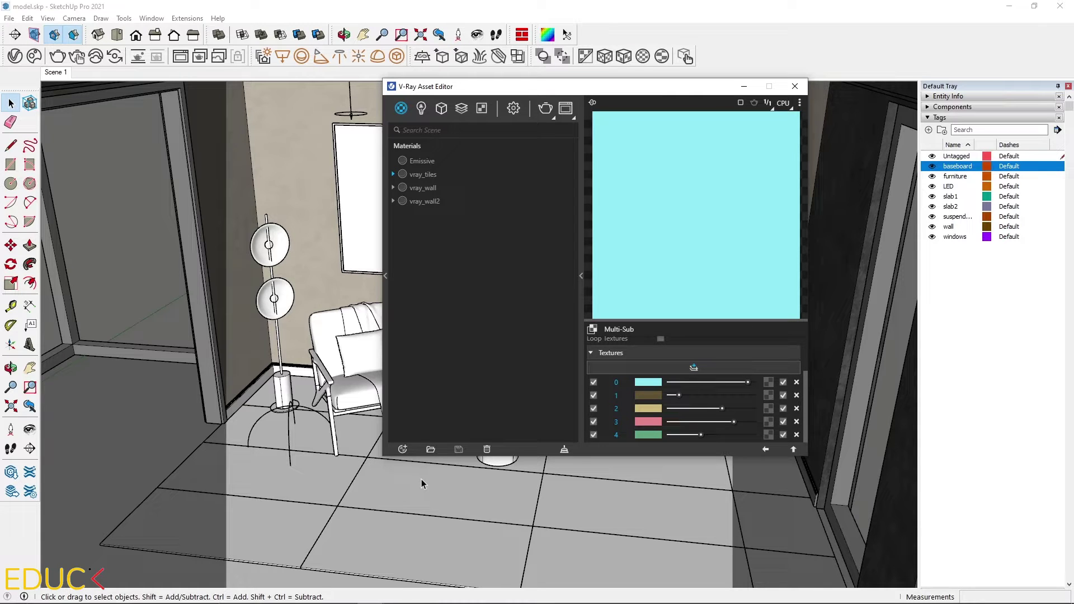
Load tiles_diff.jpg from the Maps folder as a bitmap in Multi-Sub entry 0 and return to the entry list
key("alt+Tab")
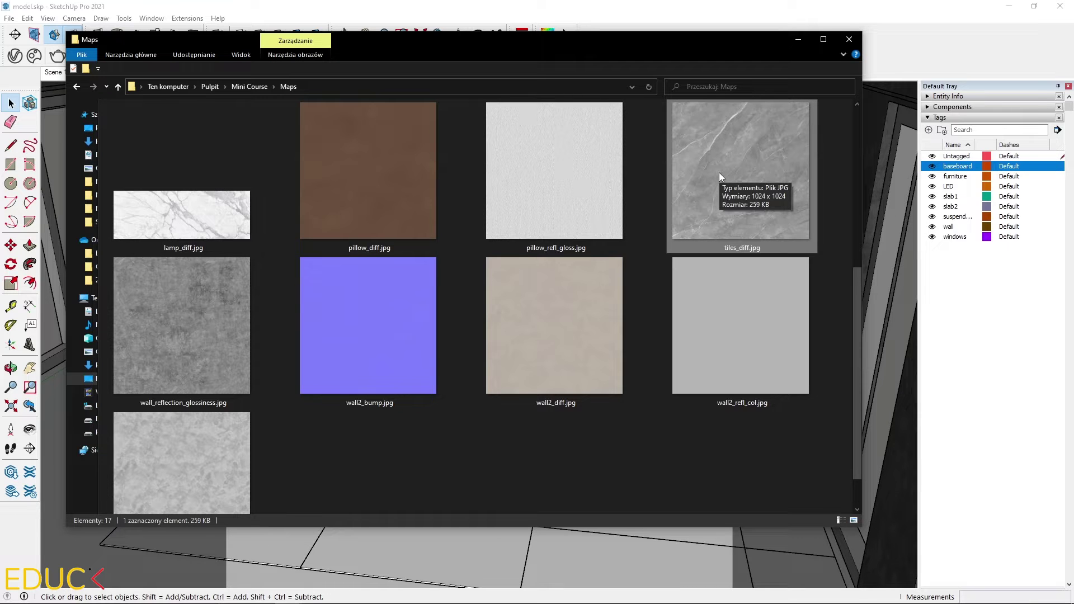
left_click(798, 39)
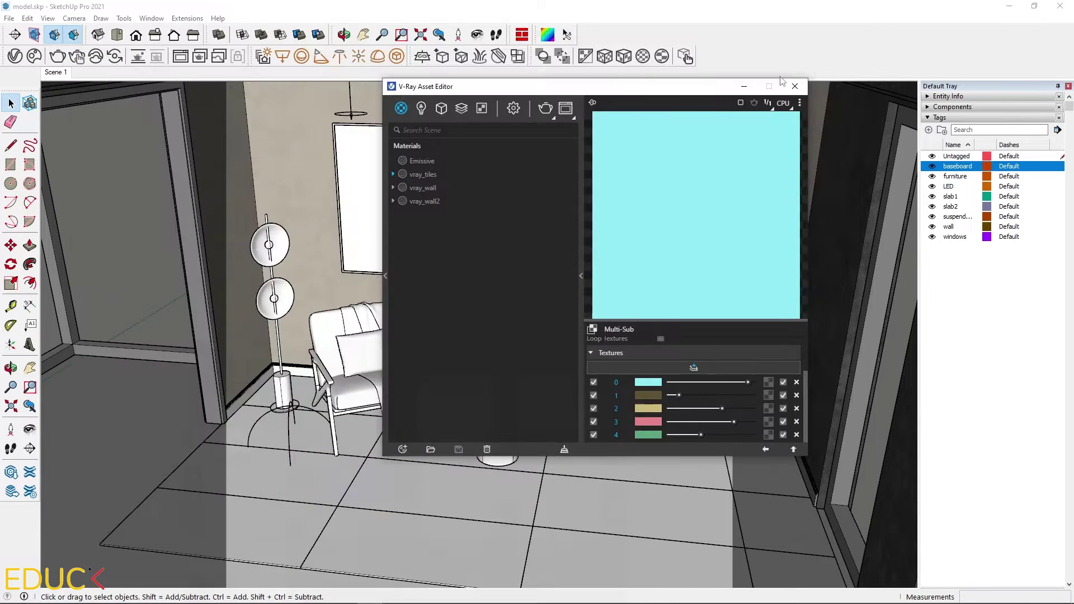
left_click(770, 382)
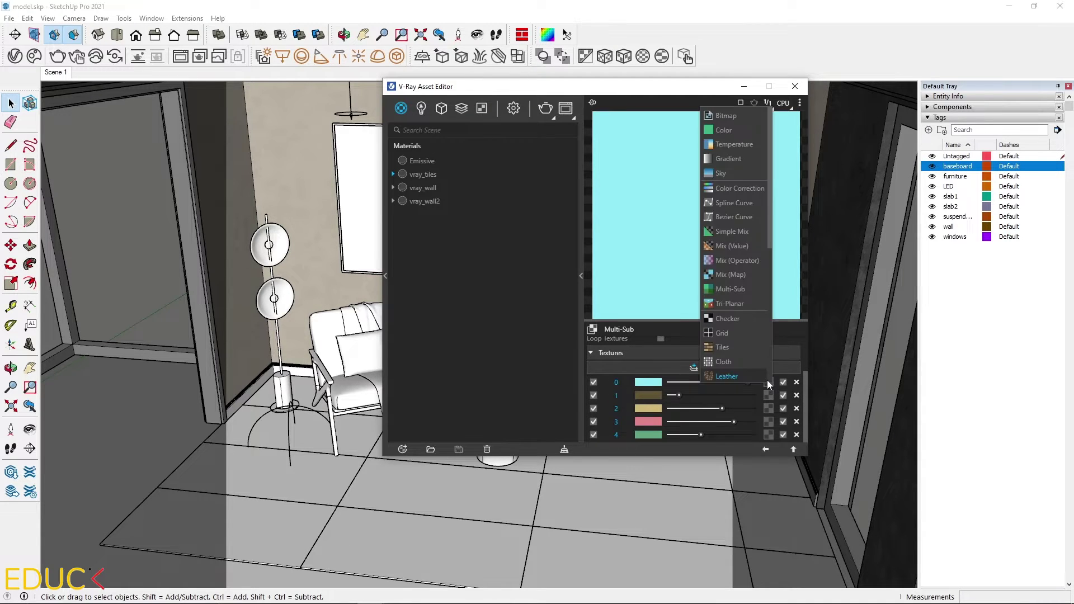
left_click(744, 115)
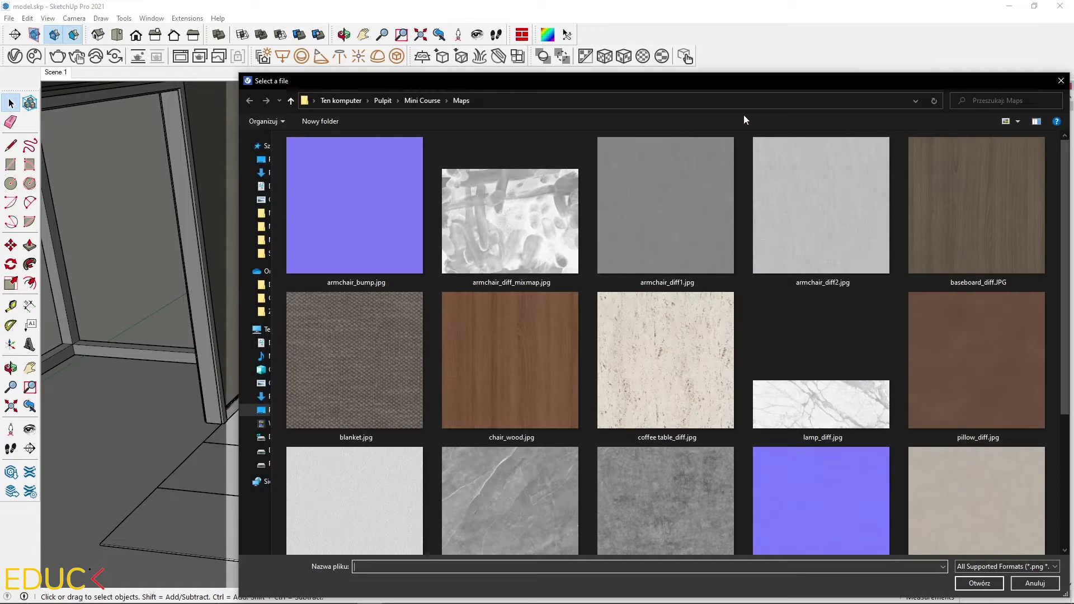
scroll(523, 336, "down", 2)
left_click(523, 335)
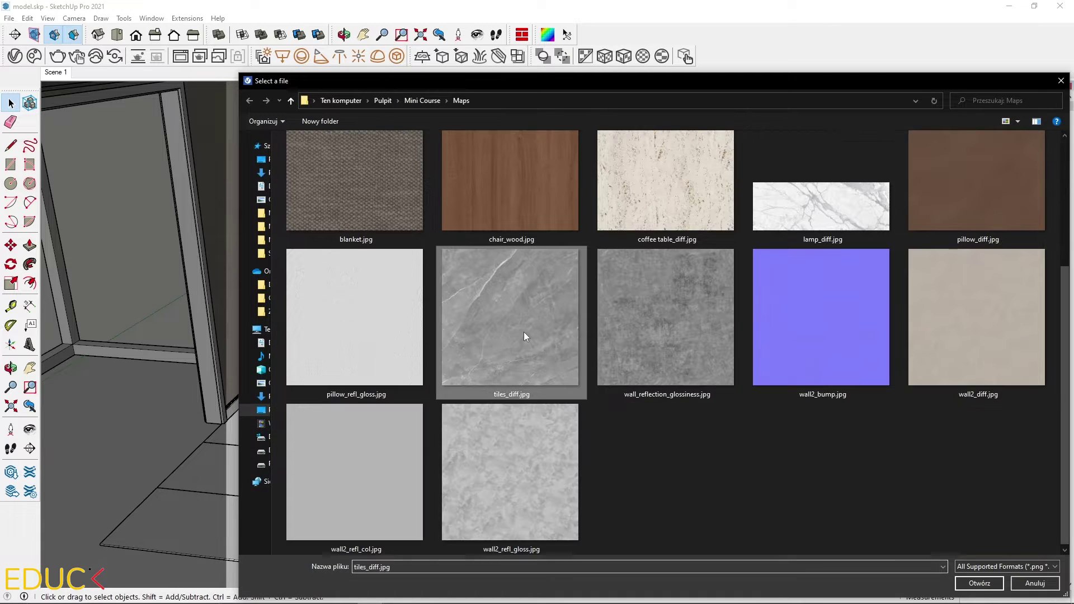
left_click(989, 582)
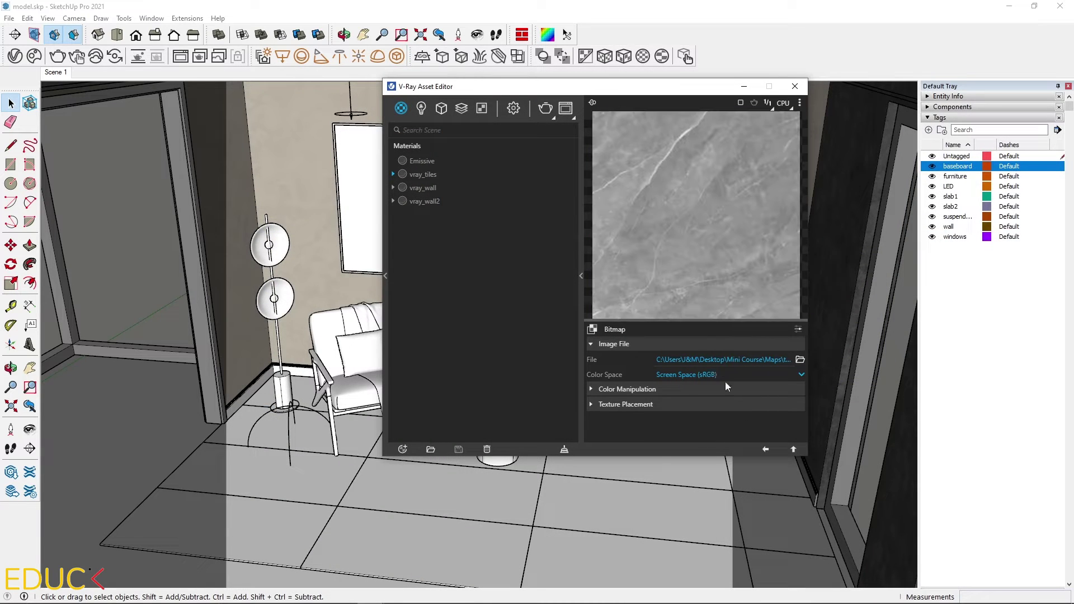
left_click(766, 449)
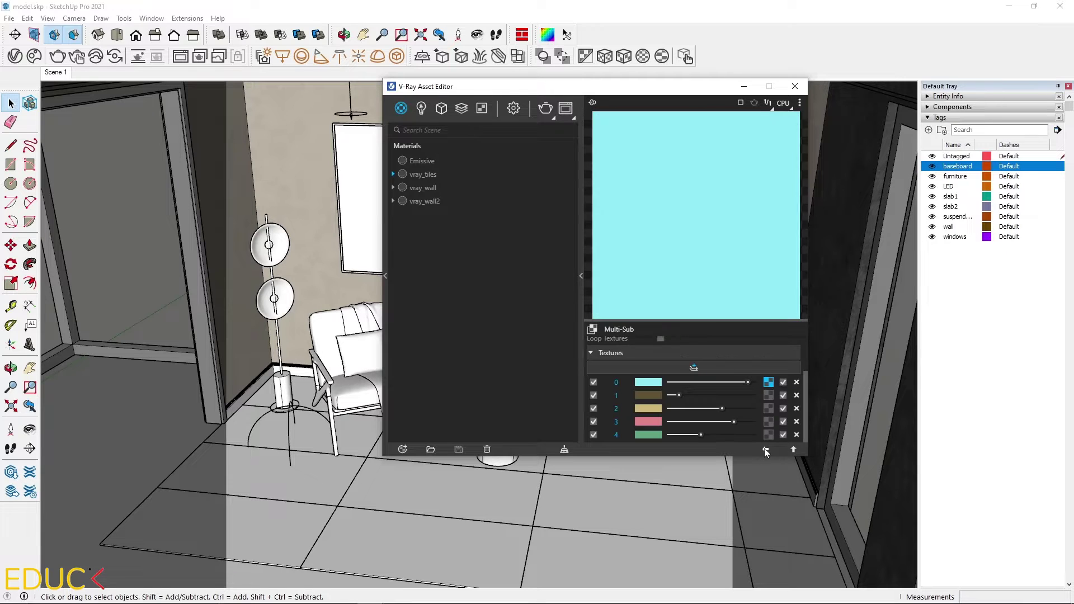
Paste entry 0's bitmap as a copy into entry 1 and open that copy's texture placement settings
right_click(769, 381)
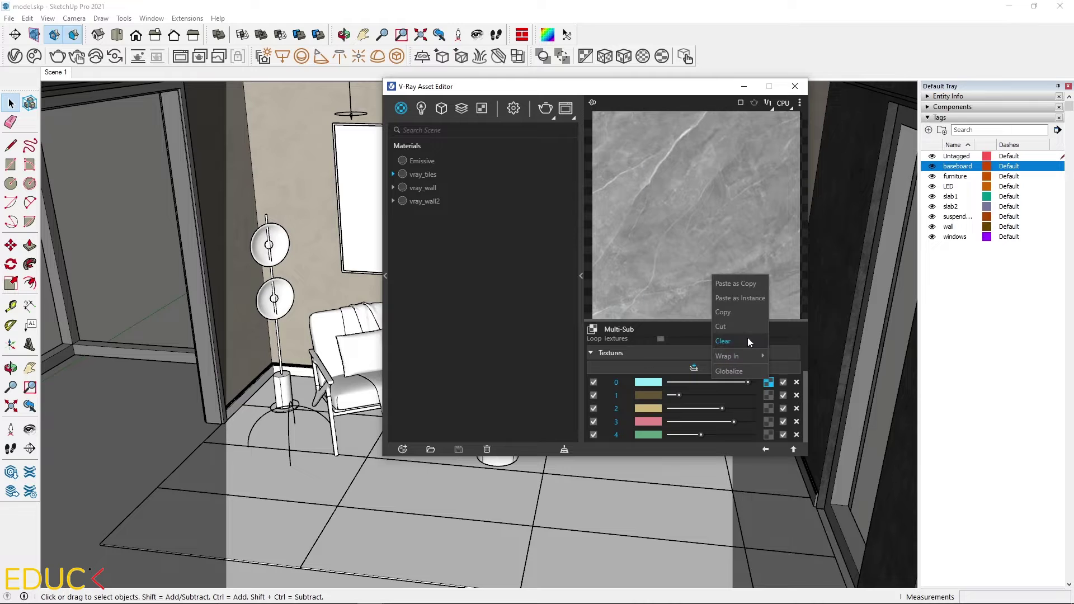
left_click(735, 313)
right_click(768, 396)
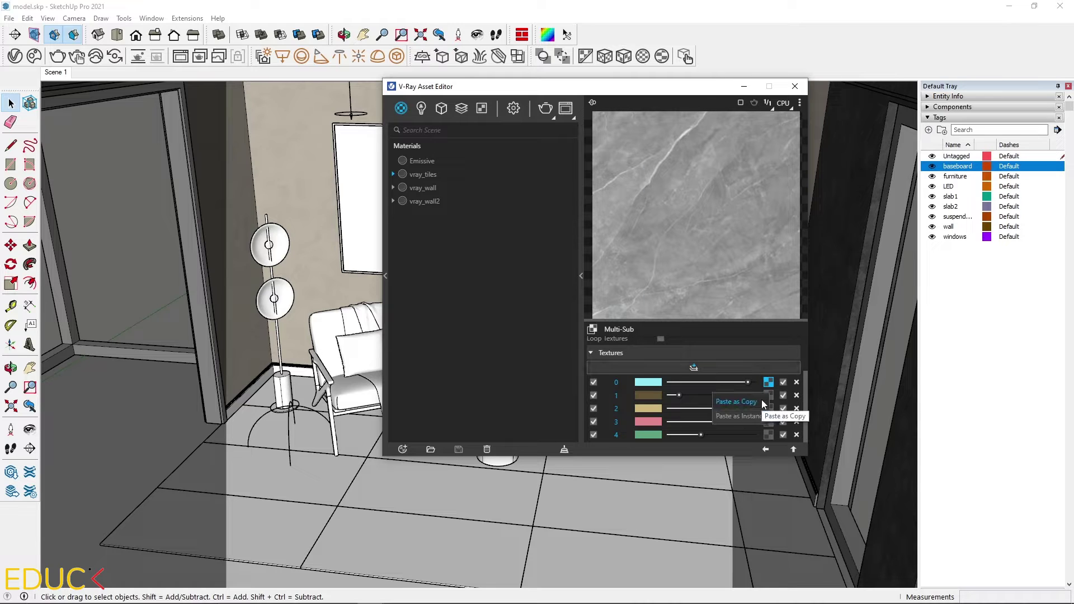
left_click(761, 401)
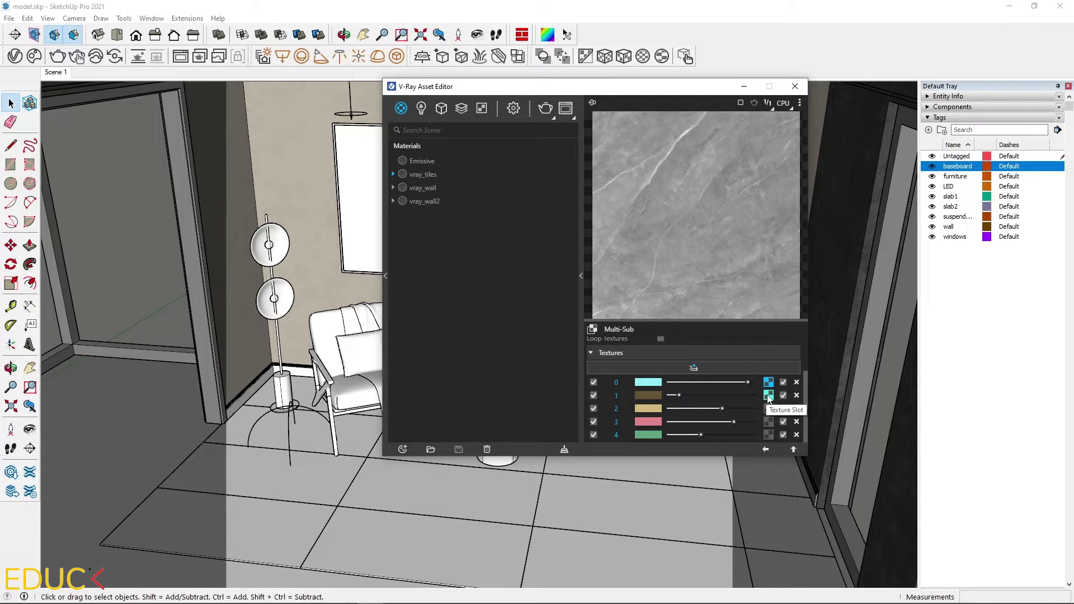
left_click(768, 395)
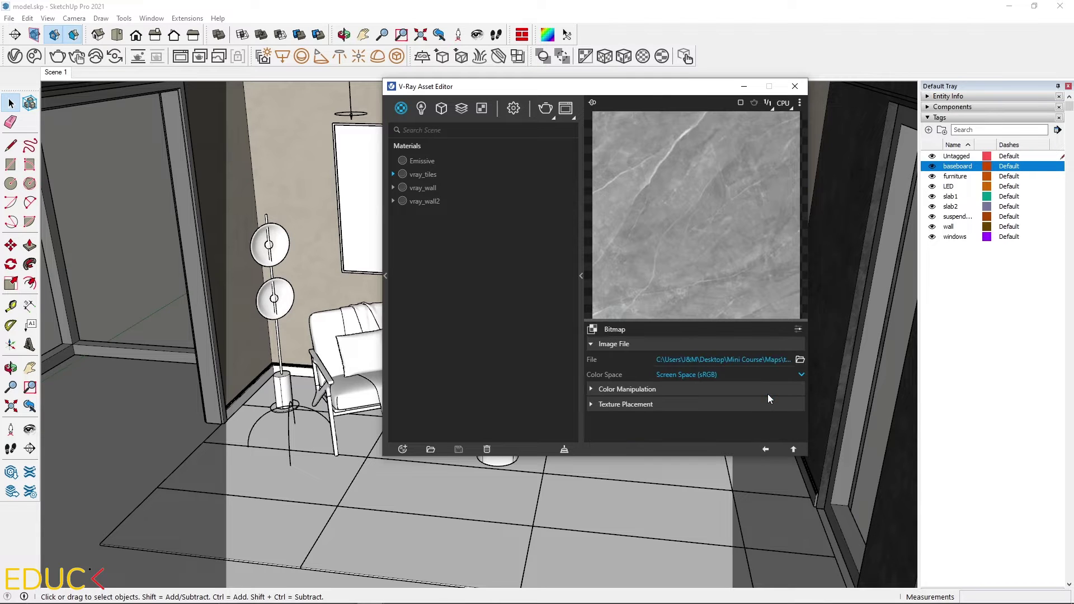
left_click(634, 403)
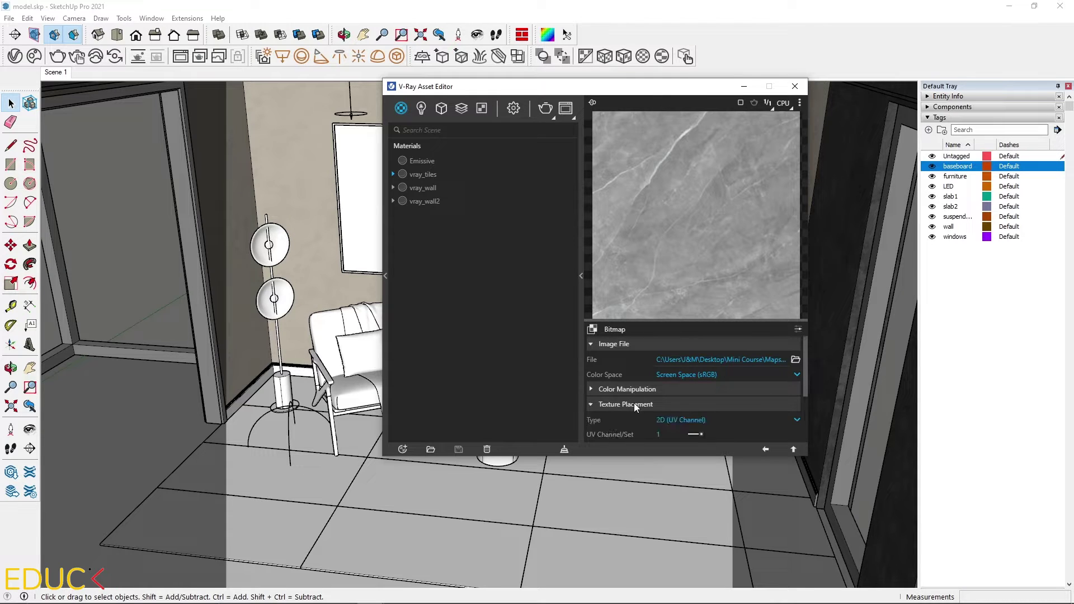
scroll(613, 421, "down", 2)
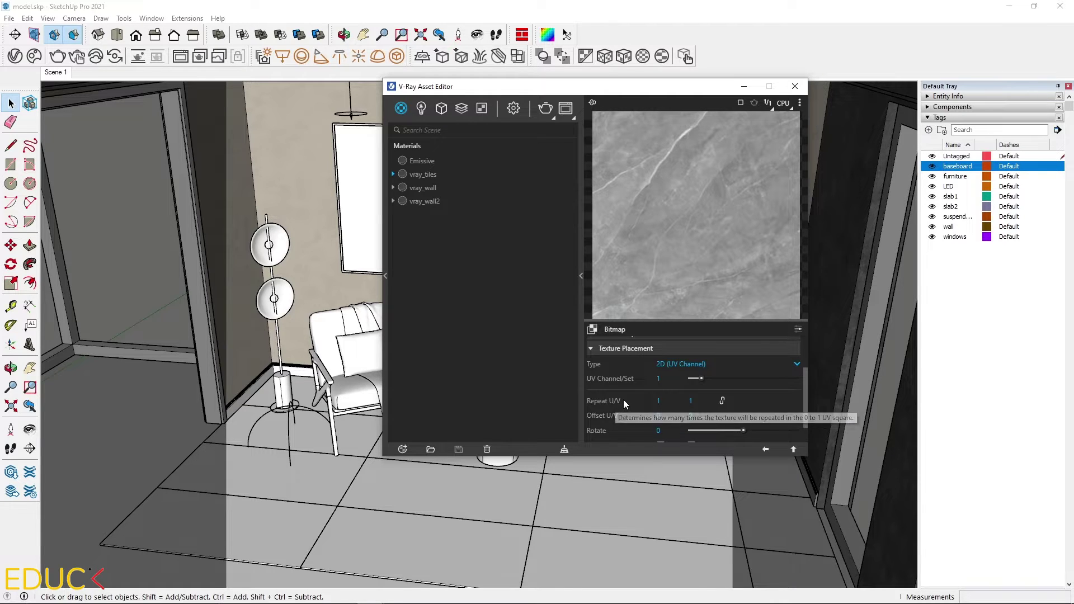
Try a Repeat U/V of 1,2 by 1,2 on the entry 1 bitmap
left_click(666, 402)
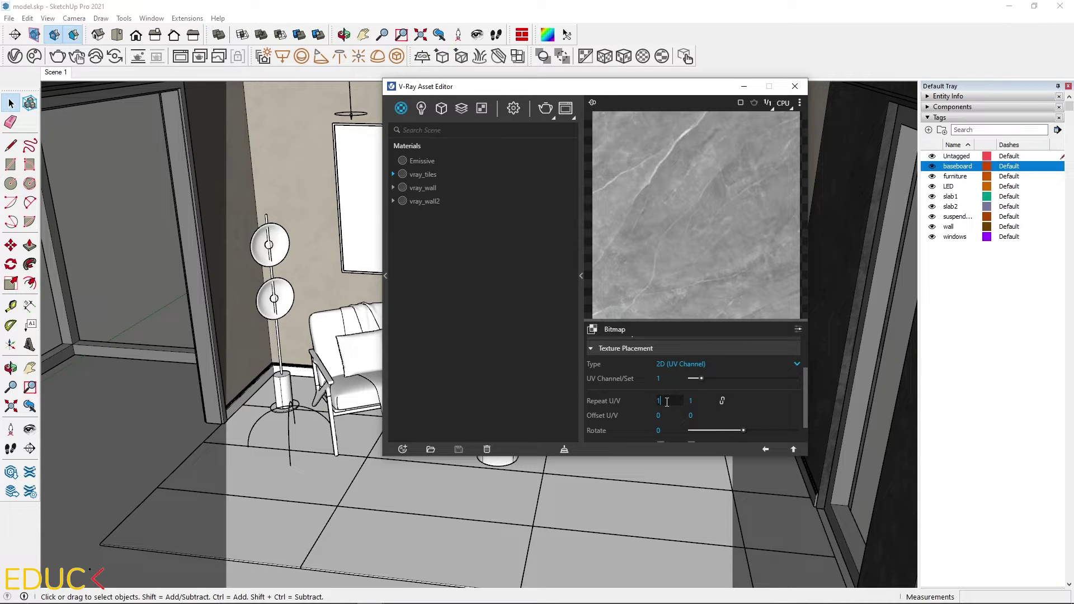
type(",2")
left_click(701, 401)
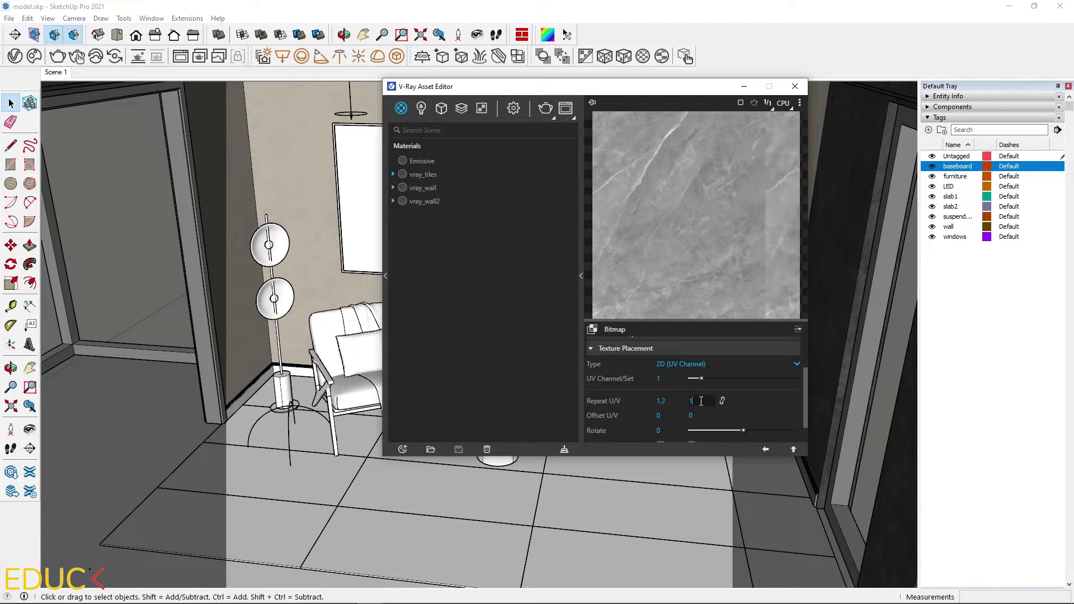
type(",2")
key("Return")
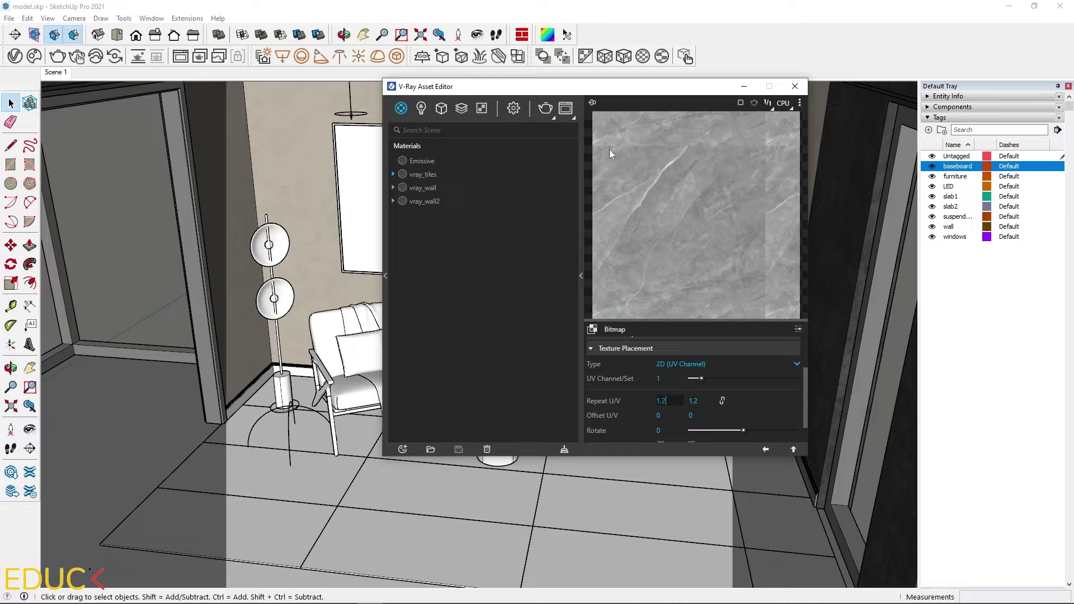
Set the entry 1 bitmap's Repeat U/V to 0,9 in both directions
left_click_drag(678, 405, 643, 406)
type("0,9")
key("Tab")
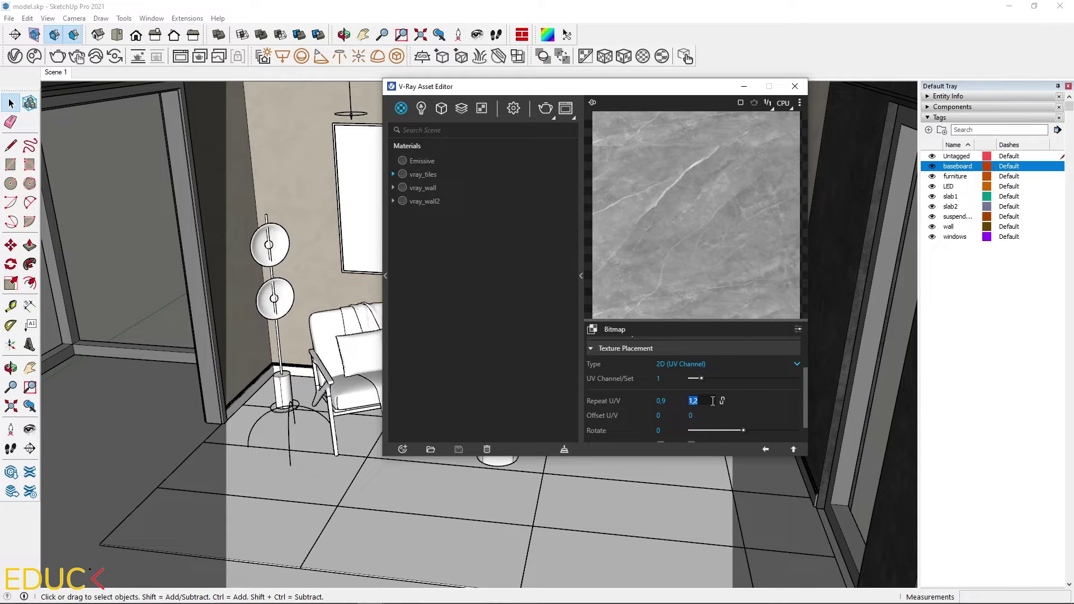
type("0,9")
left_click(663, 399)
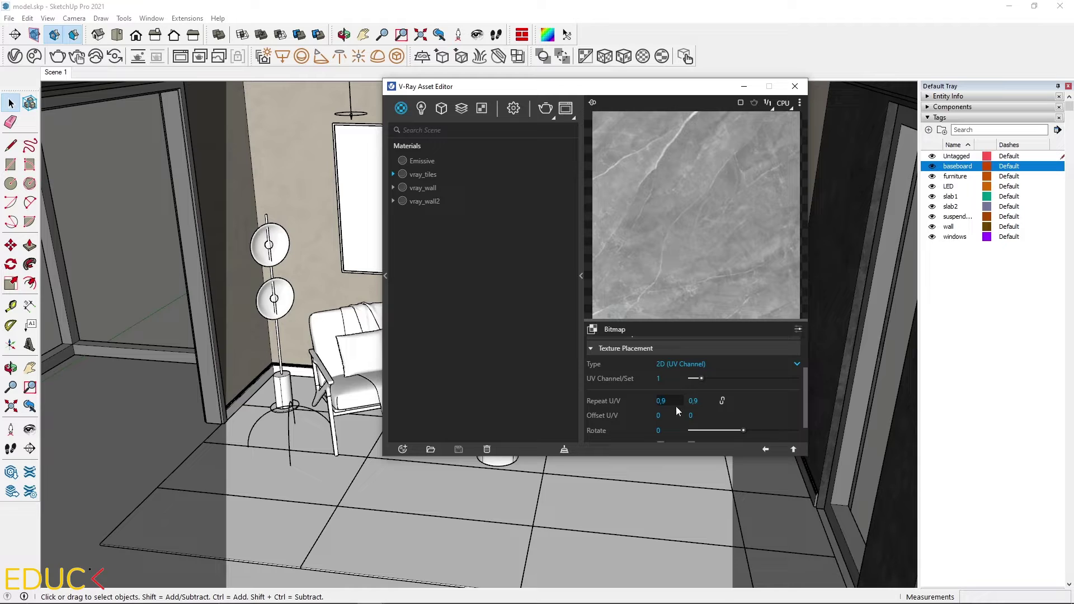
Set the entry 1 bitmap's rotation to 90 degrees and return to the Multi-Sub entry list
left_click_drag(743, 430, 757, 429)
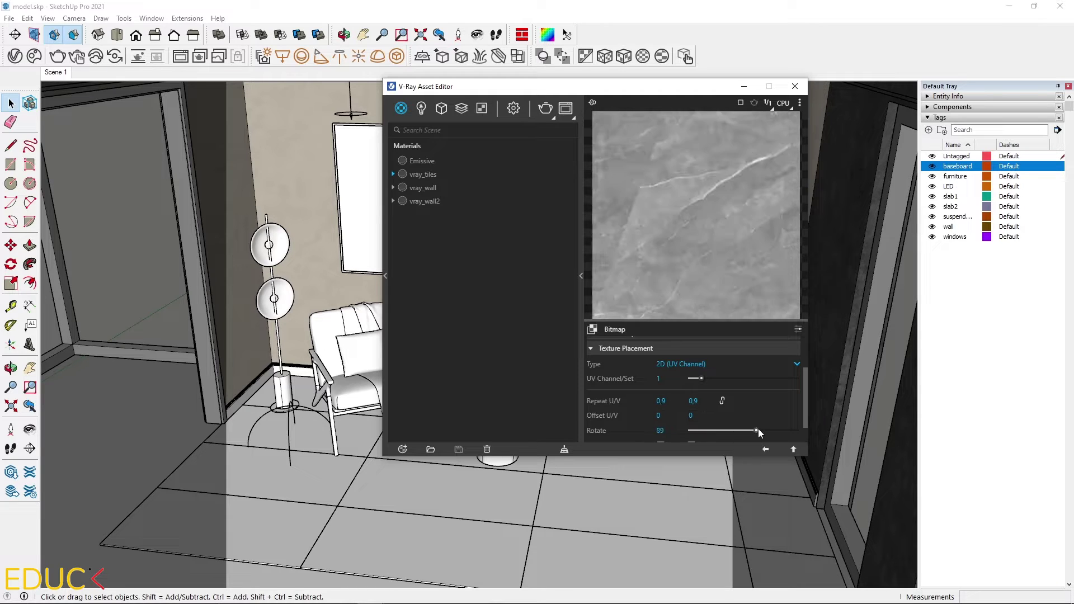
left_click_drag(678, 431, 629, 430)
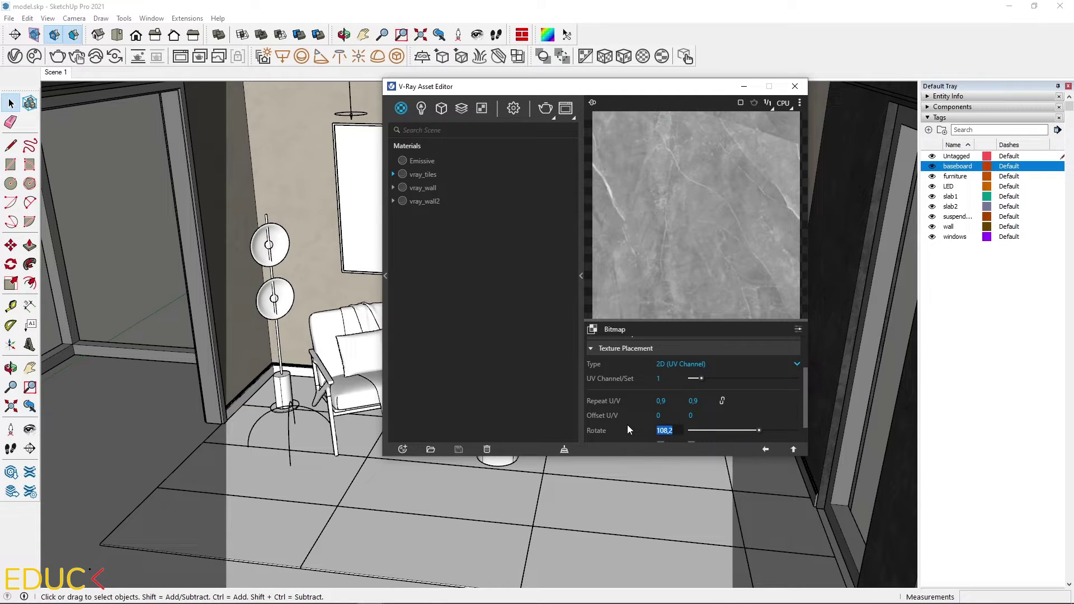
type("90")
key("Return")
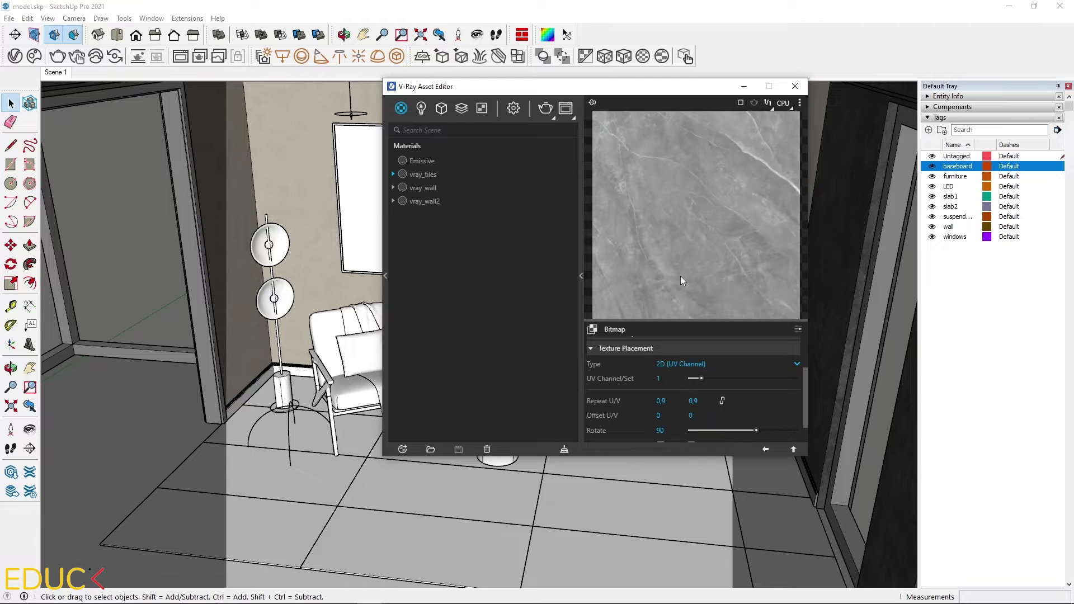
left_click(766, 449)
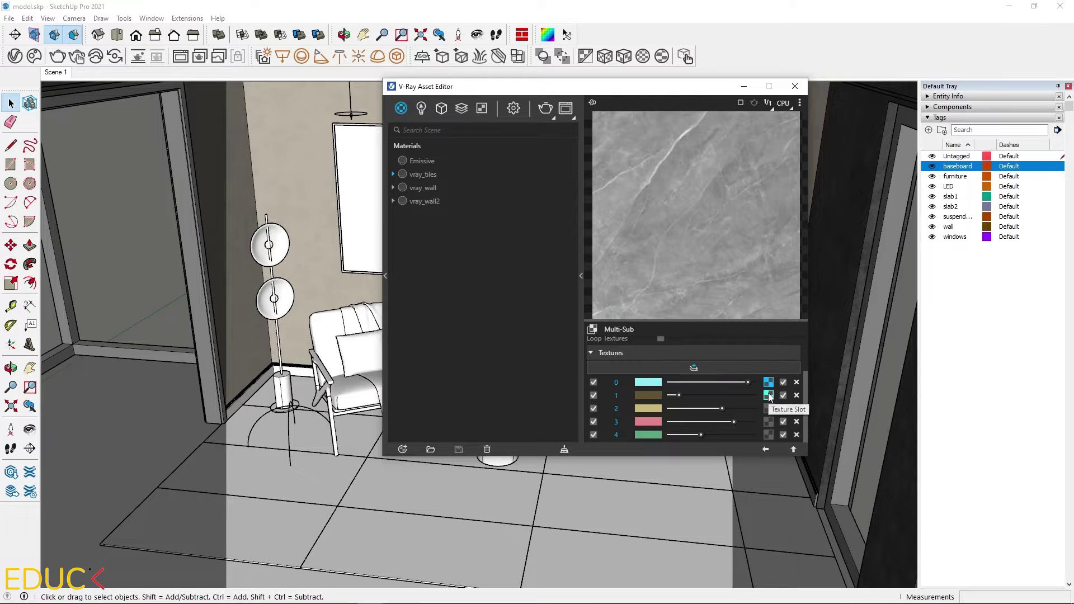
Paste entry 1's bitmap as a copy into entry 2 and open that copy's texture placement settings
right_click(768, 396)
left_click(743, 330)
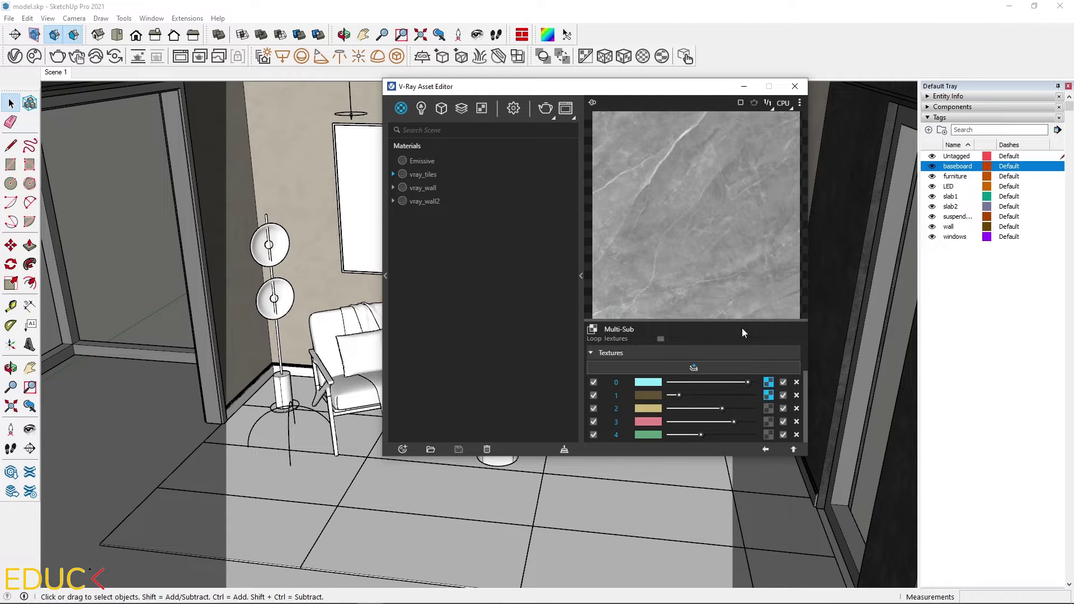
right_click(767, 408)
left_click(761, 417)
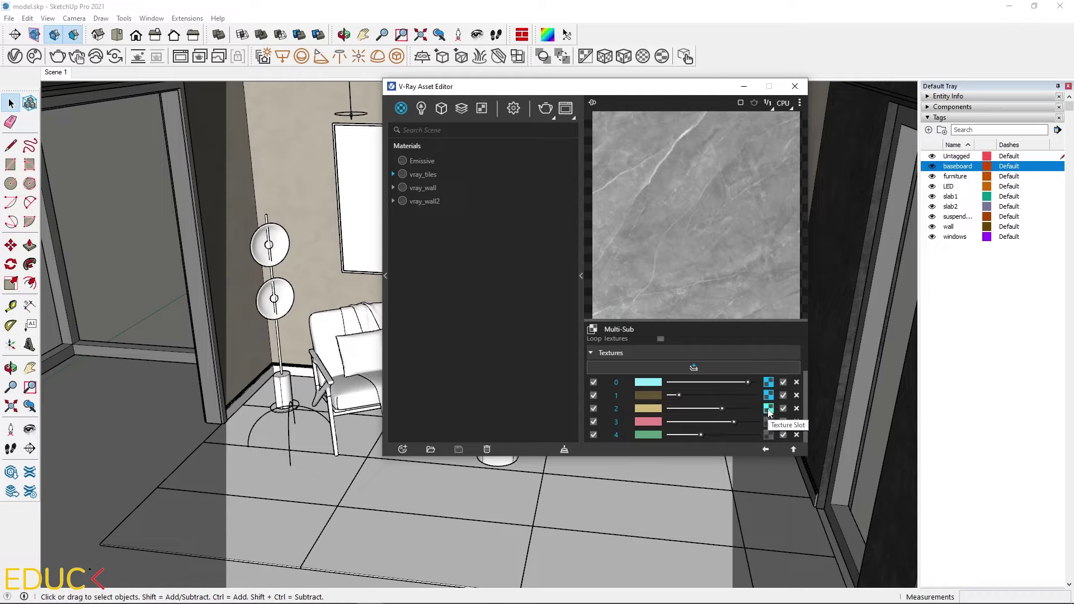
left_click(768, 409)
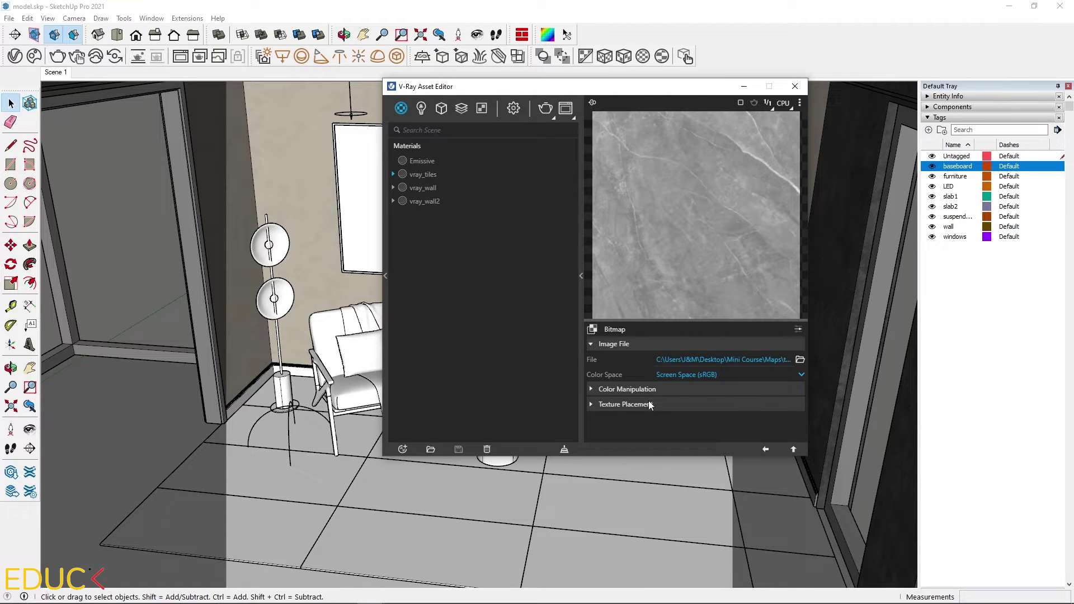
left_click(625, 404)
scroll(638, 416, "down", 2)
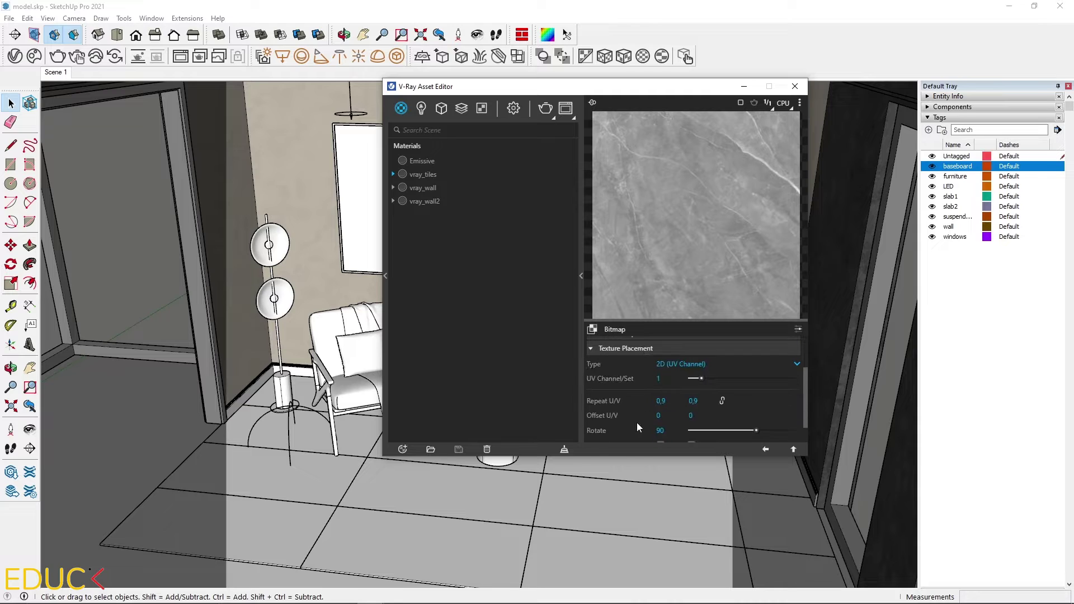
Set the entry 2 bitmap's rotation to 180 degrees and its Repeat U/V to 0,95 in both directions
left_click(659, 430)
scroll(664, 417, "down", 1)
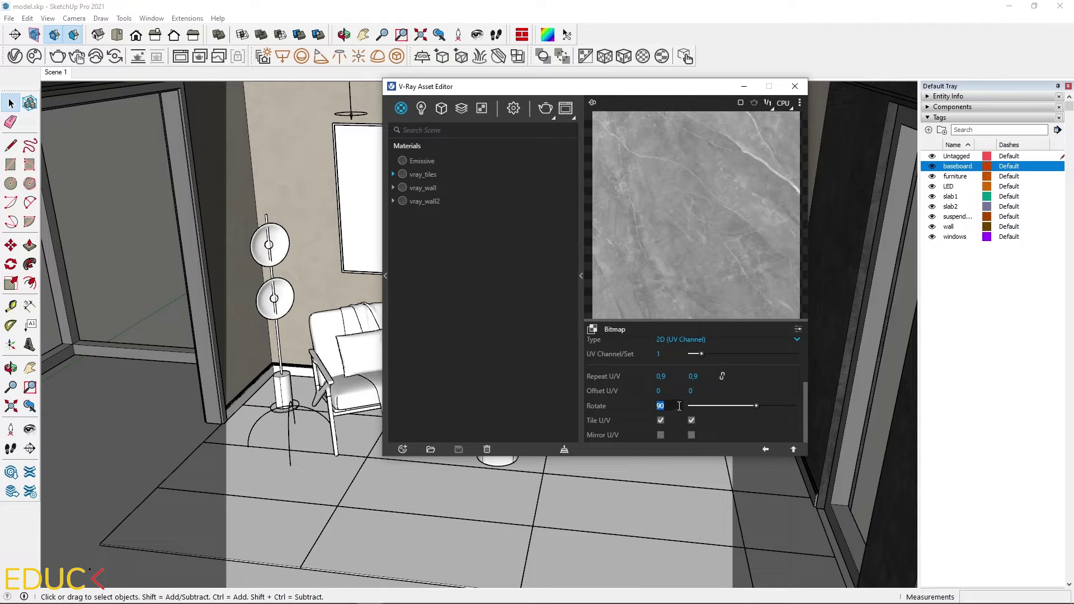
type("180")
key("Return")
left_click(674, 376)
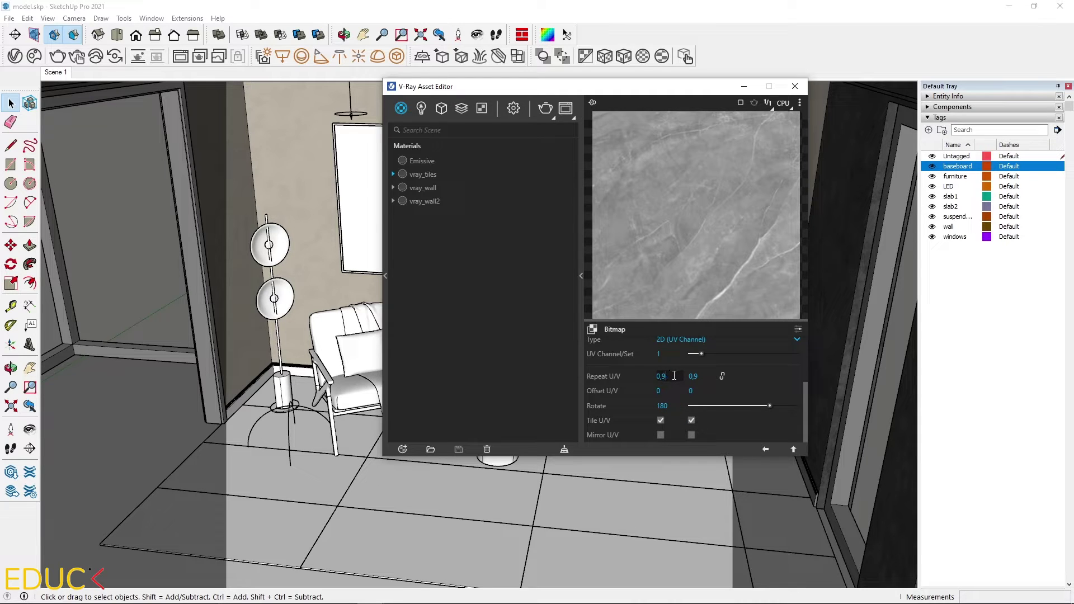
type("5")
key("Return")
Try a U offset of 0,05 on the entry 2 bitmap and reset it to 0
left_click(667, 391)
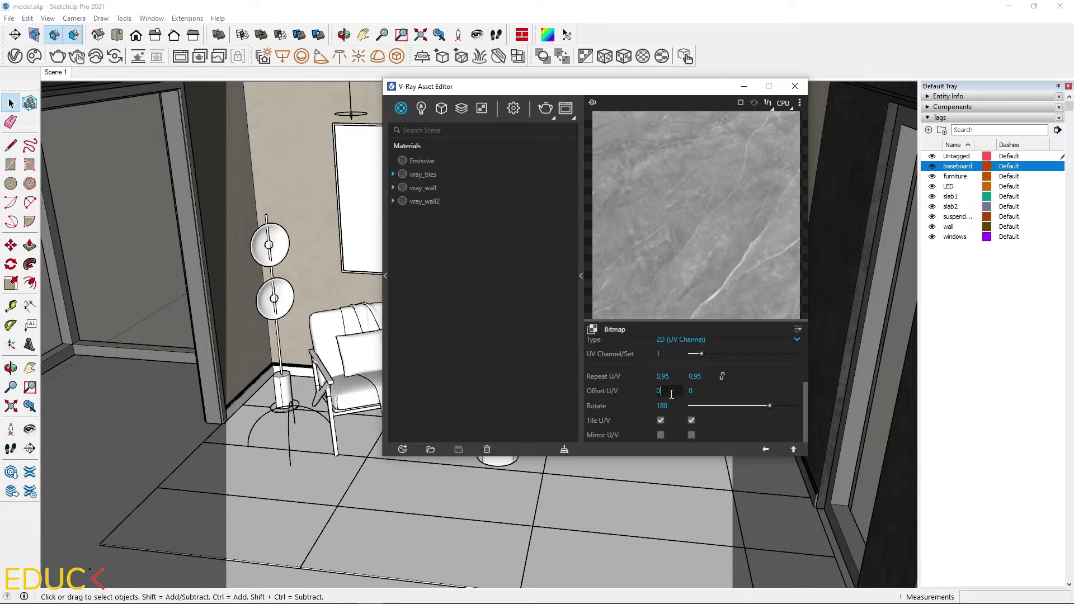
type(",05")
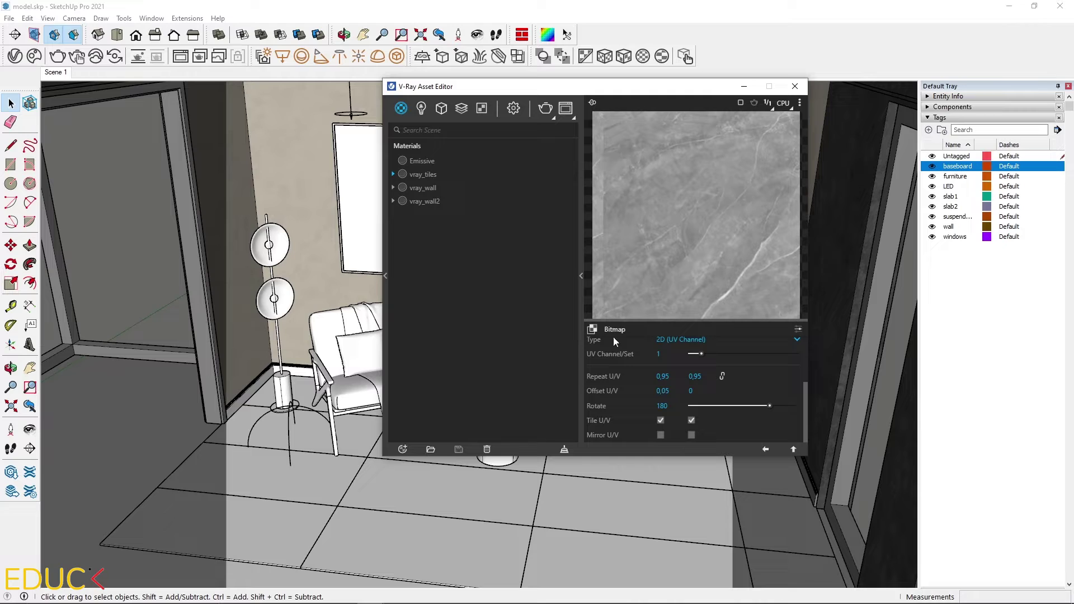
left_click(669, 390)
type("0")
left_click(693, 391)
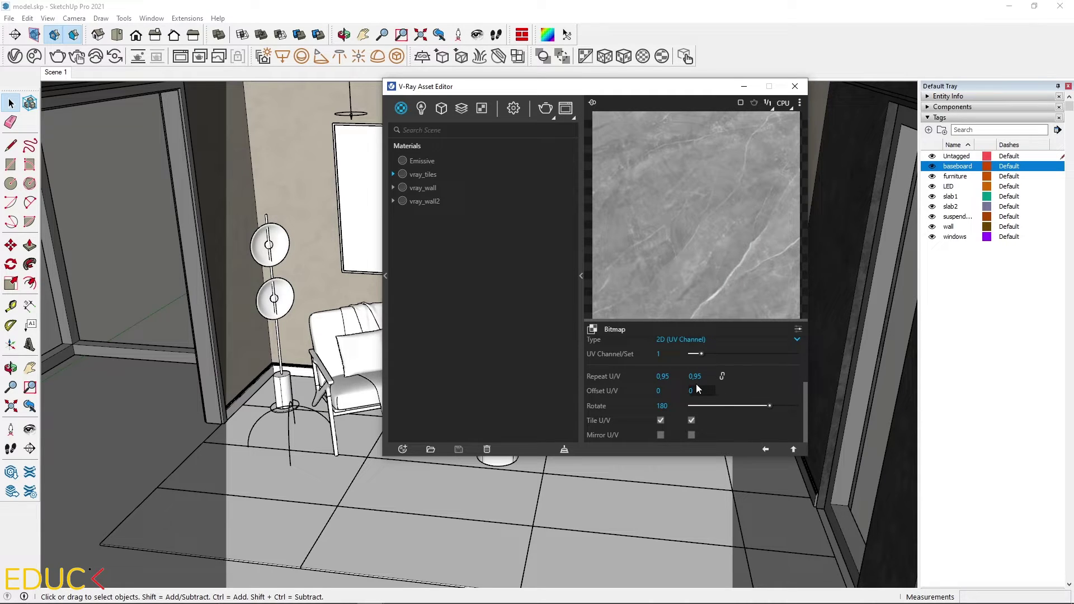
Return to the Multi-Sub list, paste entry 2's bitmap as a copy into entry 3 and open that copy
left_click(766, 449)
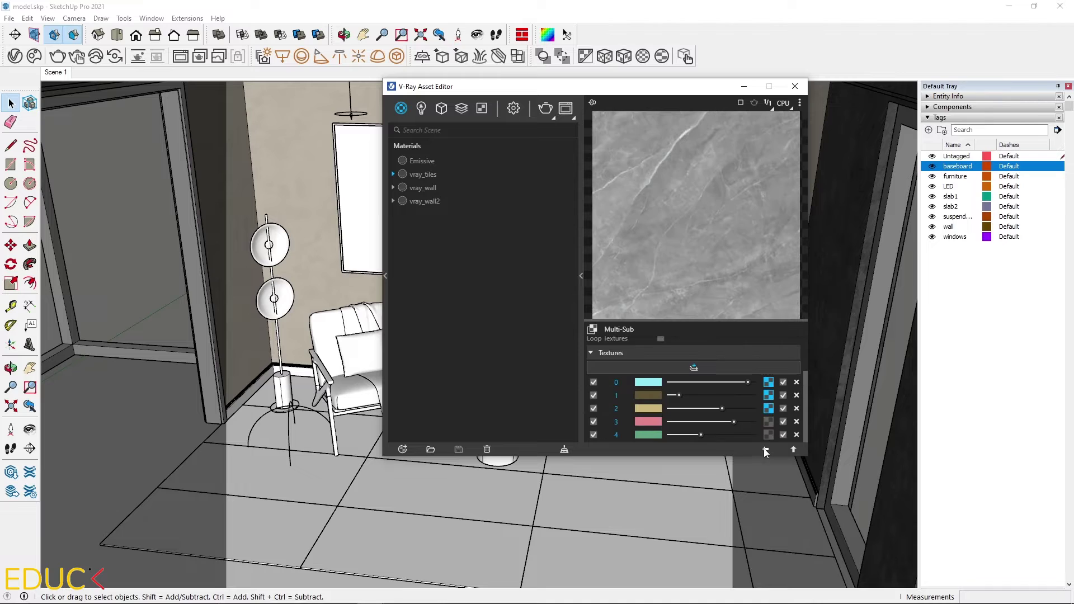
right_click(767, 412)
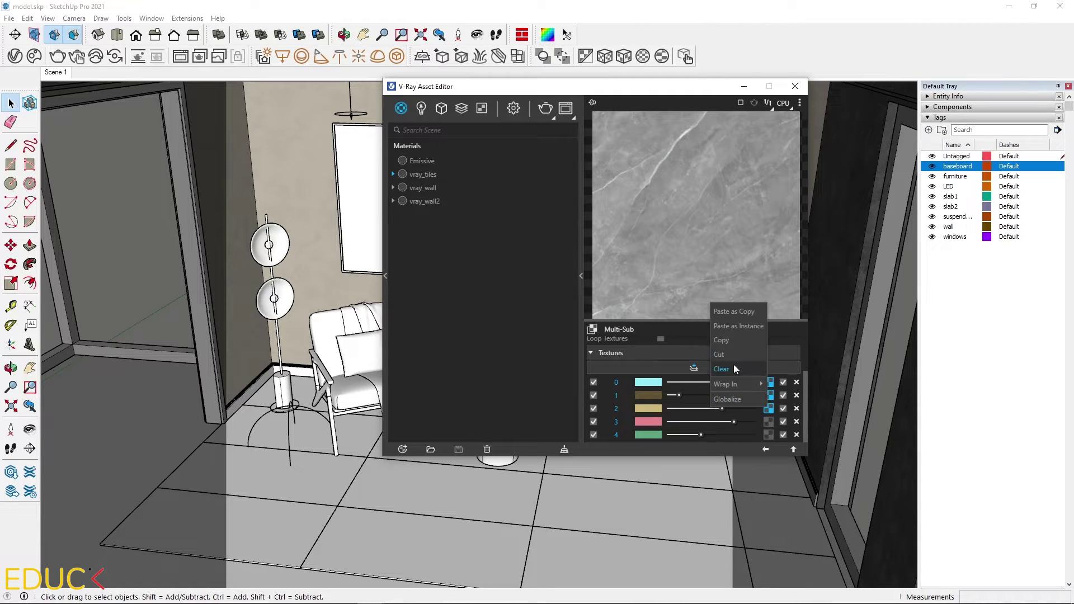
left_click(725, 341)
right_click(765, 420)
left_click(748, 402)
left_click(768, 422)
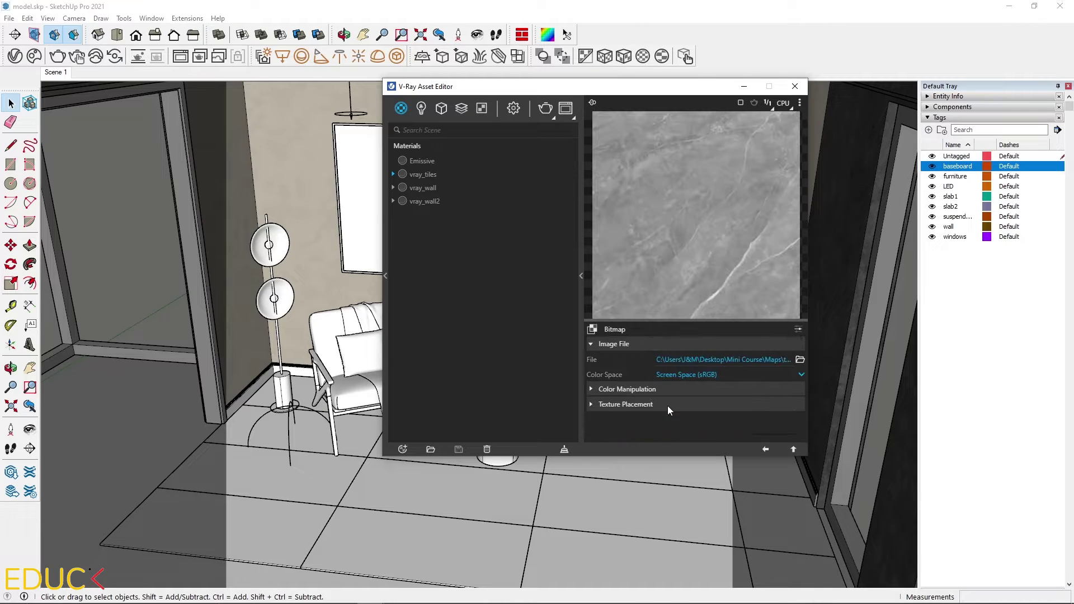
Set the entry 3 bitmap's Repeat U/V to 1 by 1 and its rotation to 270 degrees, returning to the Multi-Sub entry list
scroll(623, 431, "down", 3)
double_click(663, 376)
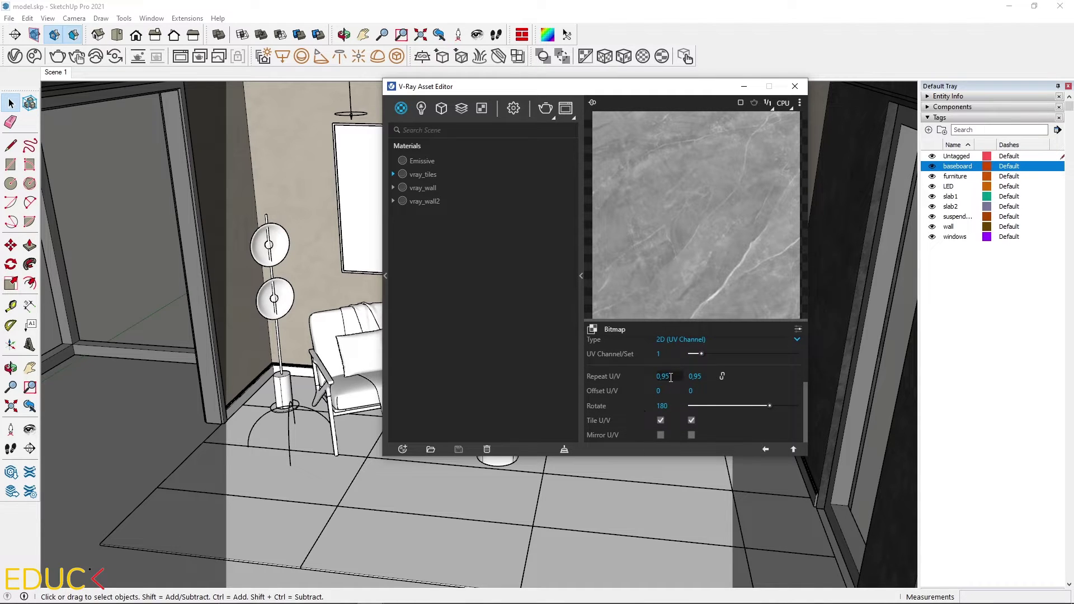
type("1")
key("Tab")
type("1")
double_click(661, 405)
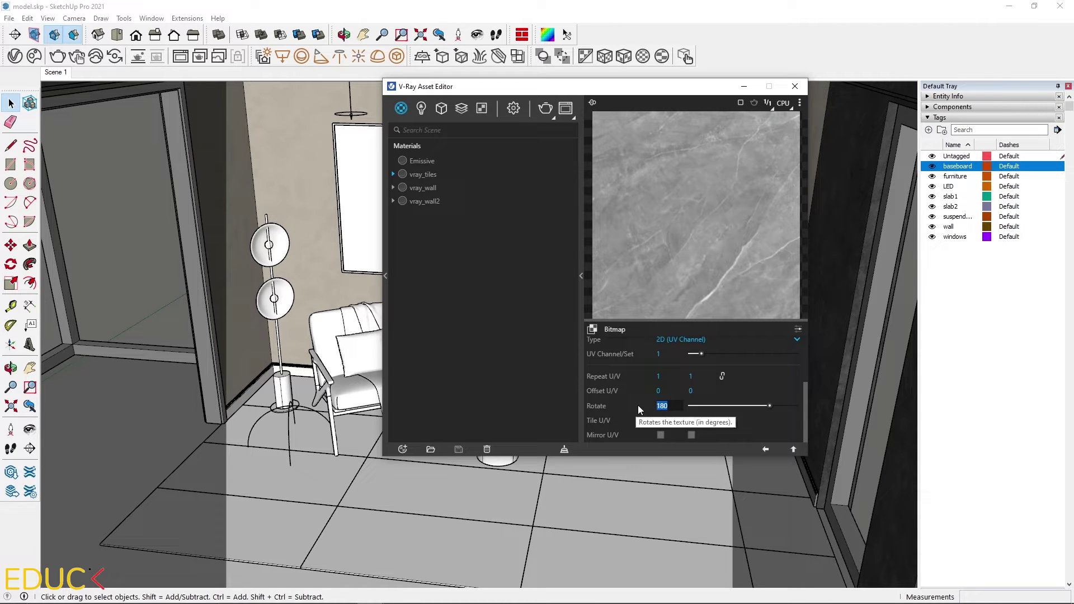
type("270")
key("Return")
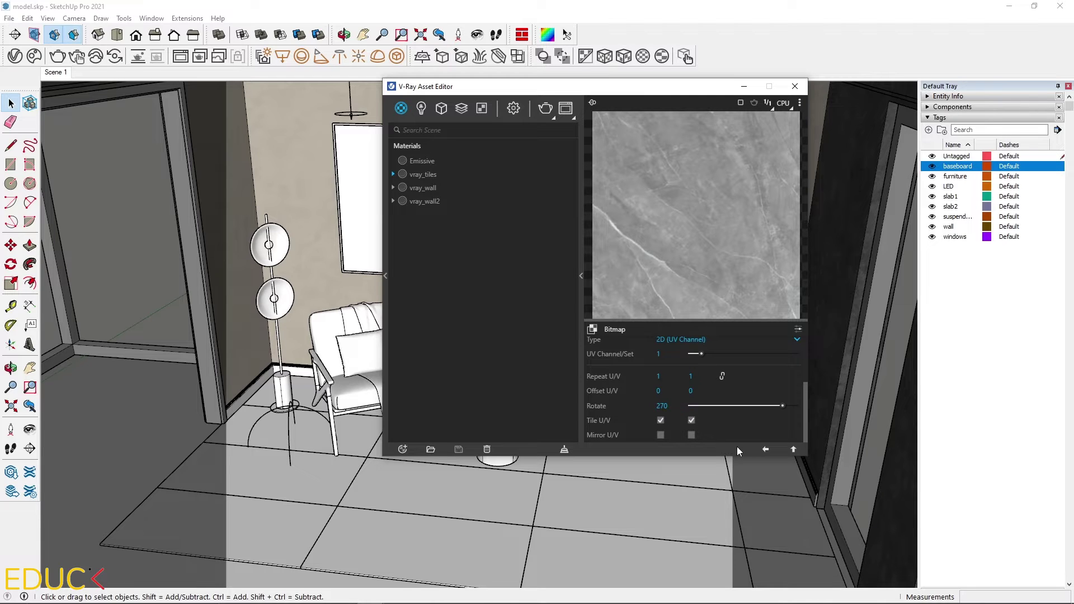
left_click(765, 447)
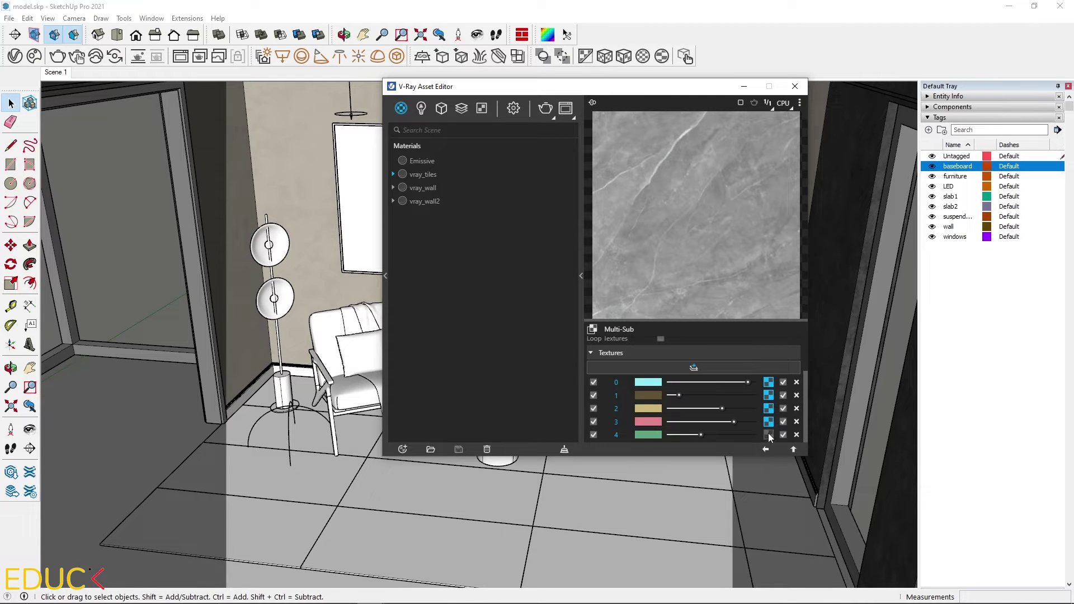
Paste entry 0's bitmap as a copy into entry 4 and open that copy's texture placement settings
right_click(768, 422)
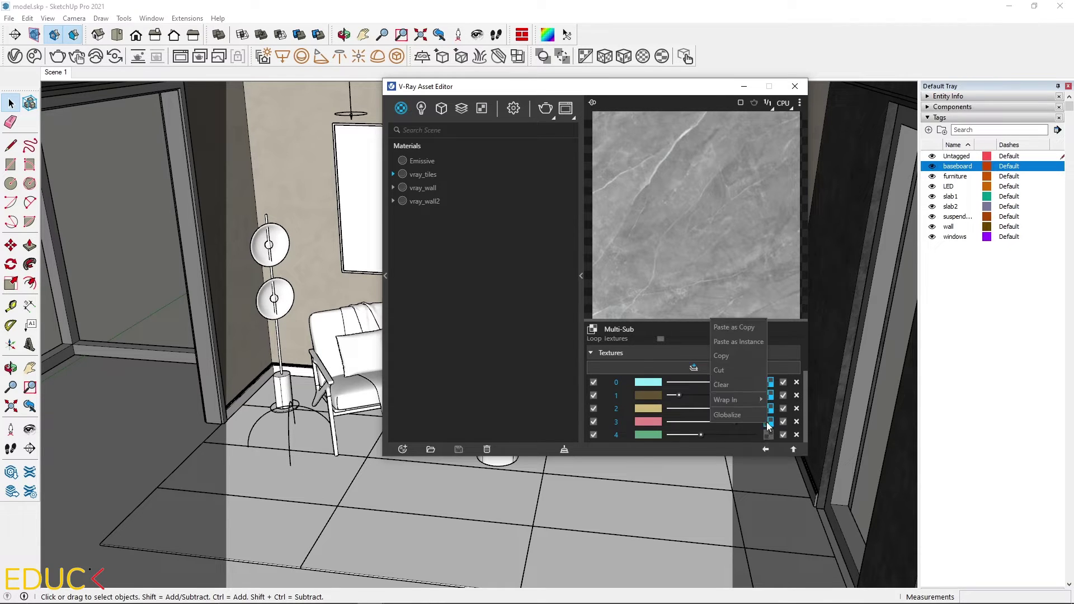
left_click(724, 357)
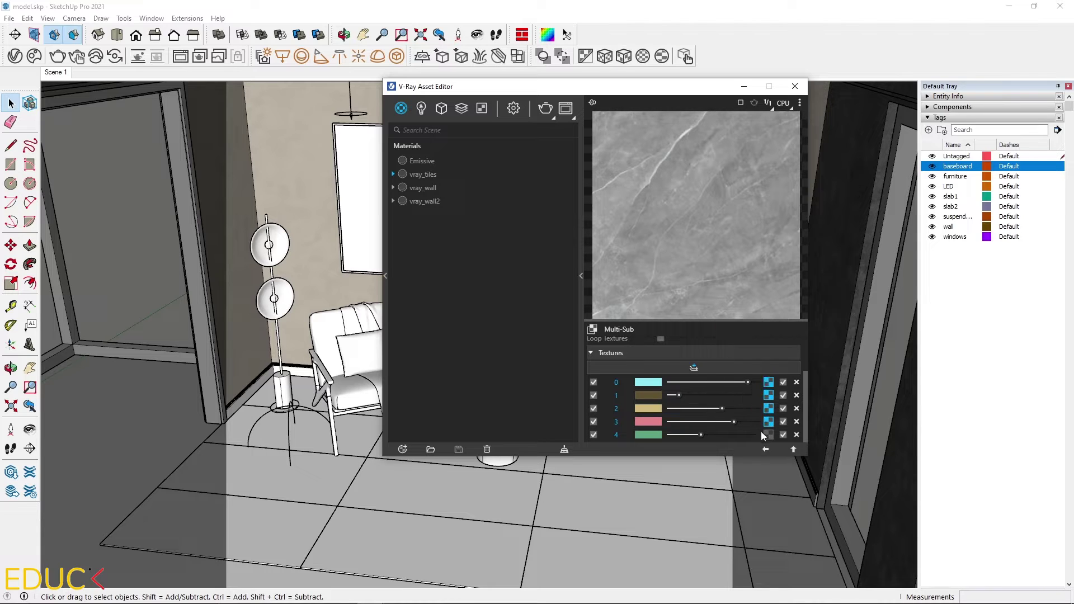
right_click(768, 383)
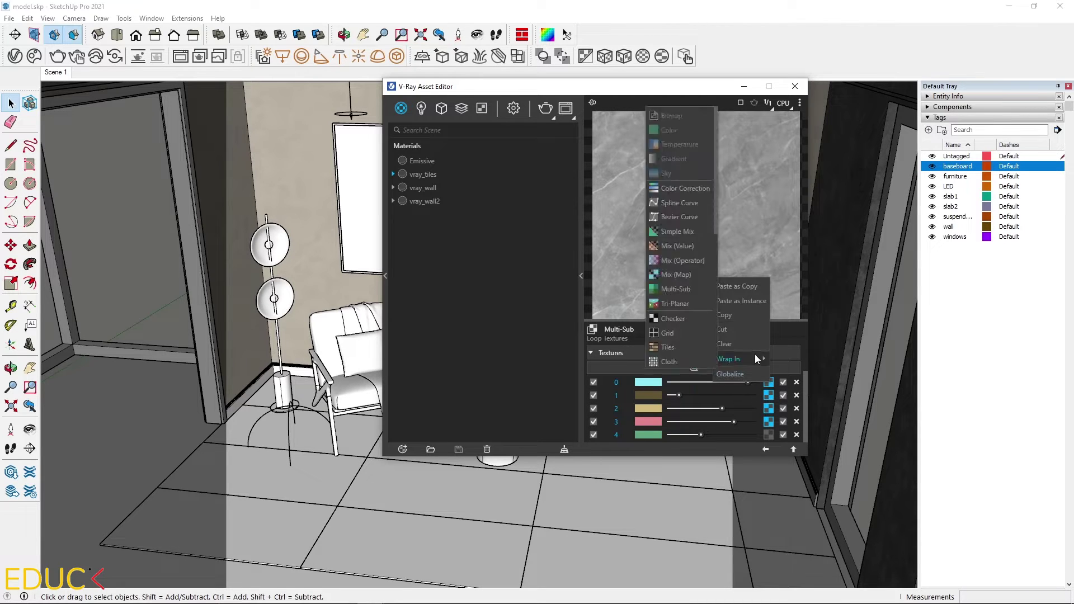
left_click(734, 316)
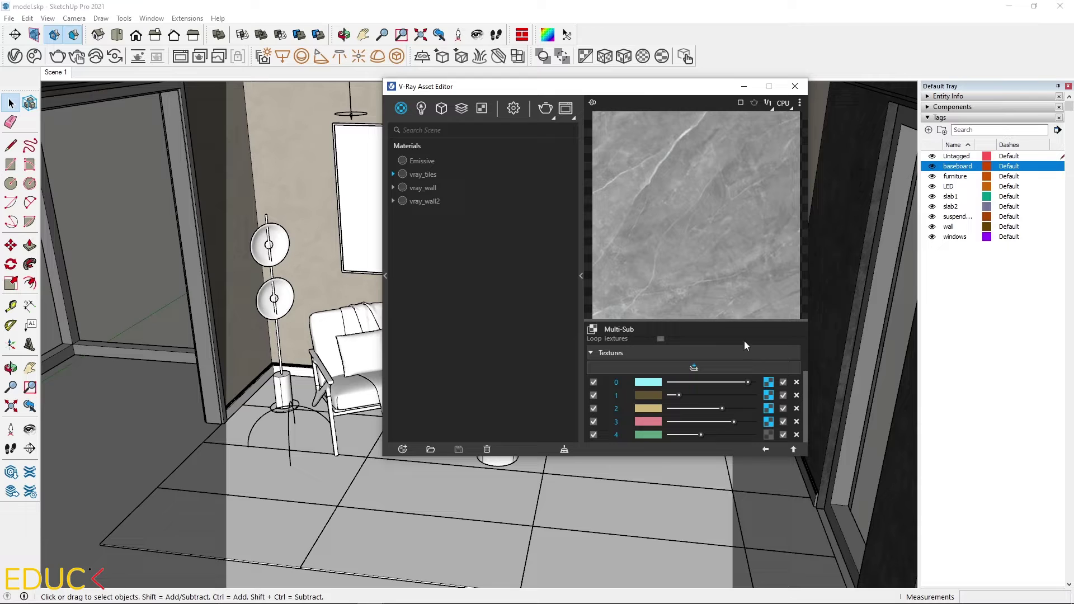
right_click(769, 436)
left_click(749, 411)
left_click(770, 436)
left_click(680, 405)
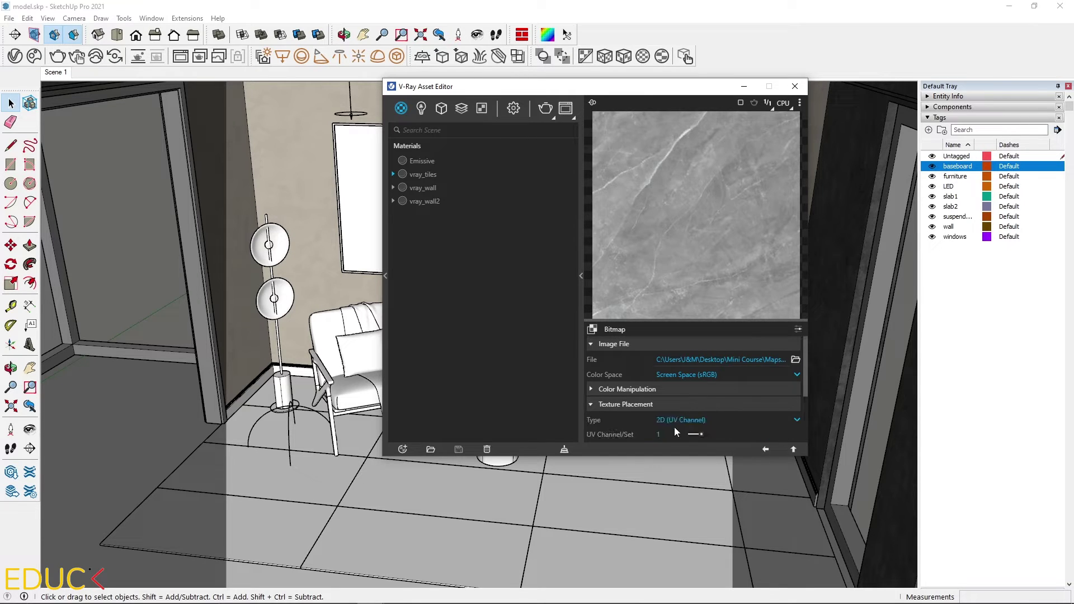
Set the entry 4 bitmap's Repeat U/V to 0,8 in both directions and return to the Multi-Sub entry list
scroll(673, 427, "down", 3)
double_click(666, 381)
type("0")
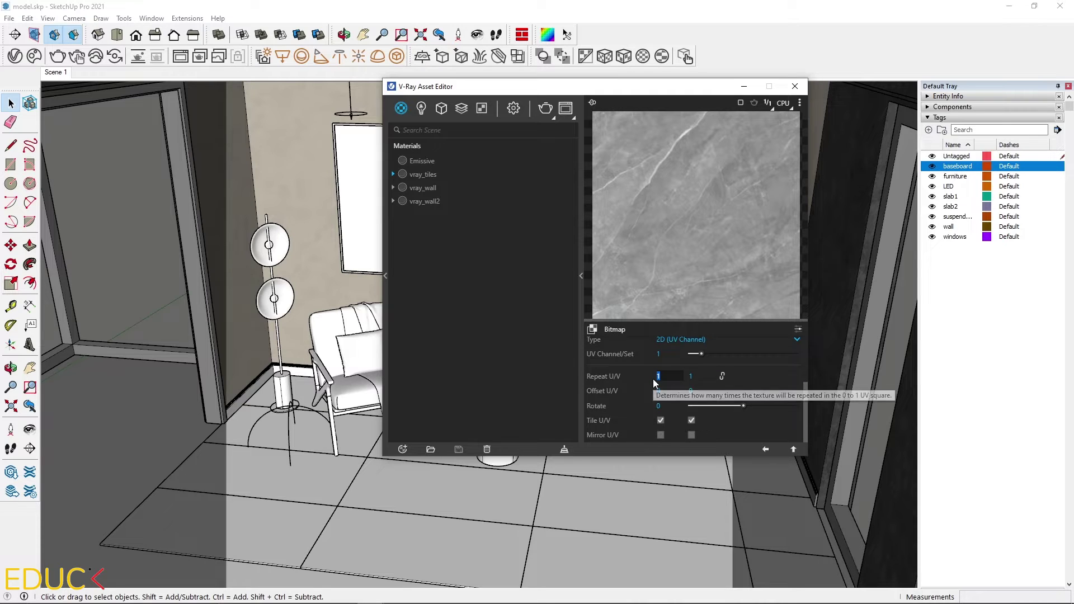
type(",8")
key("Tab")
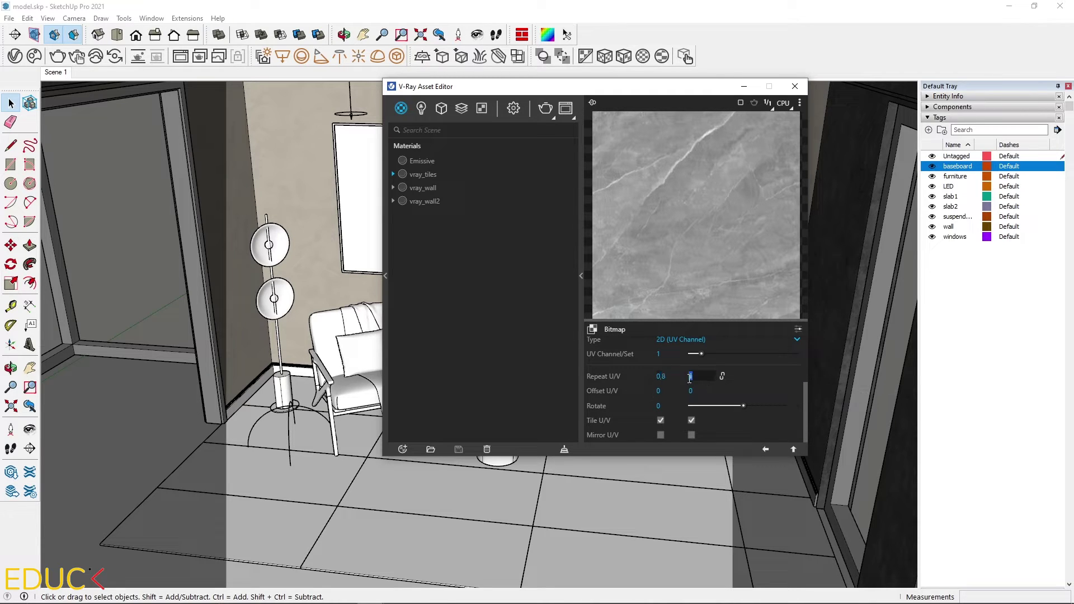
type("0,8")
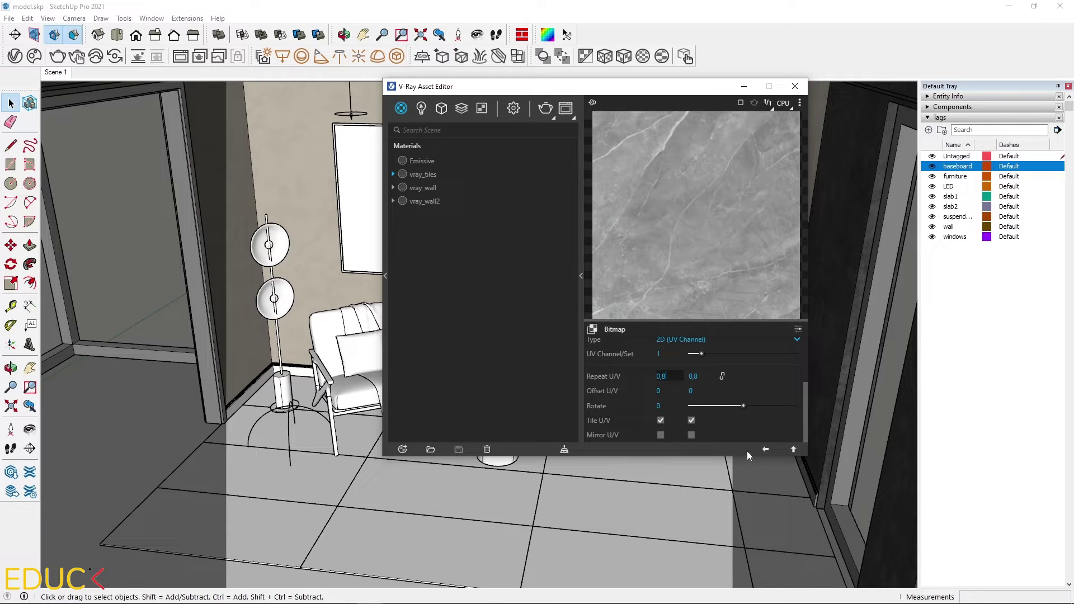
left_click(770, 453)
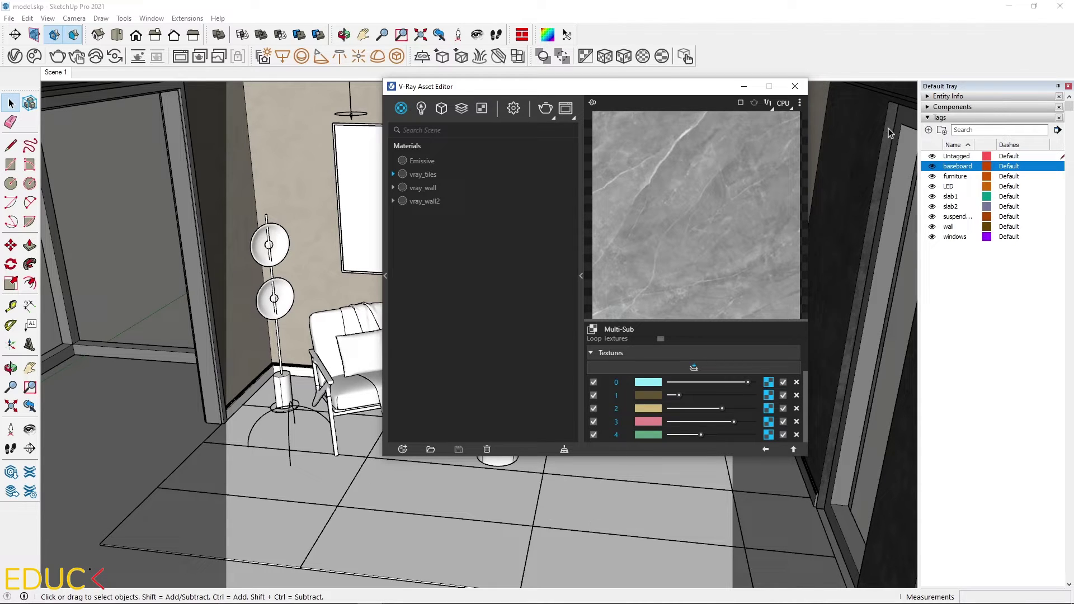
Paint the floor tiles in the model with the vray_tiles material
left_click(940, 118)
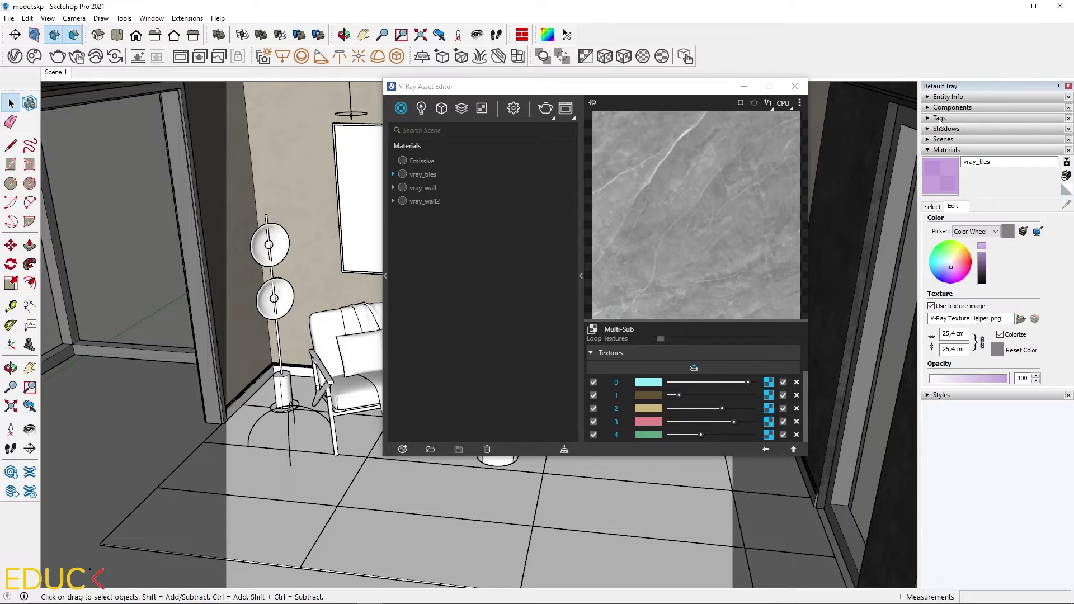
left_click(933, 166)
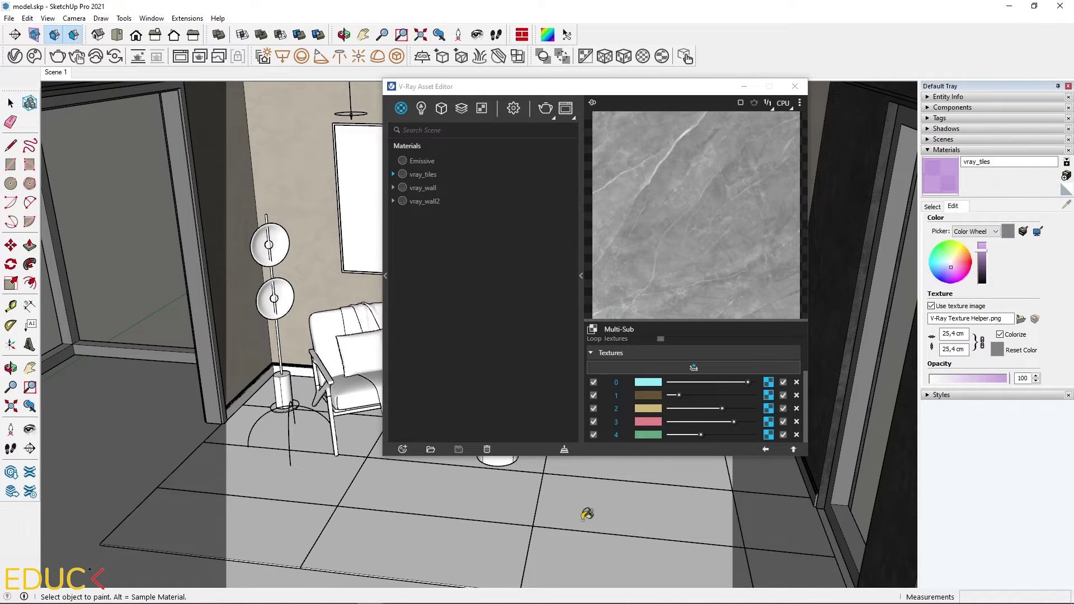
left_click(601, 501)
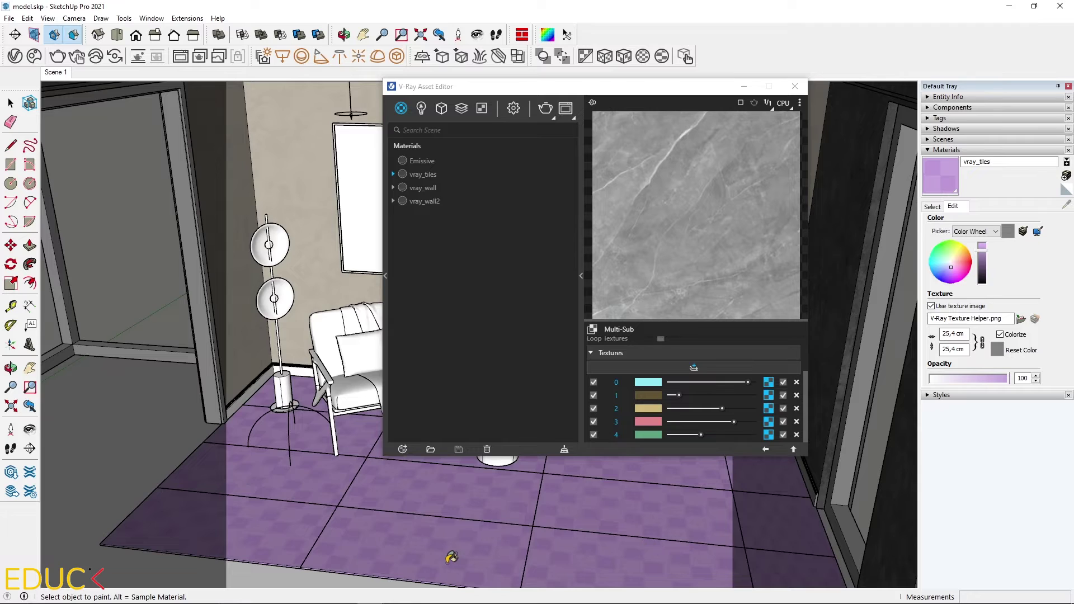
scroll(381, 515, "up", 3)
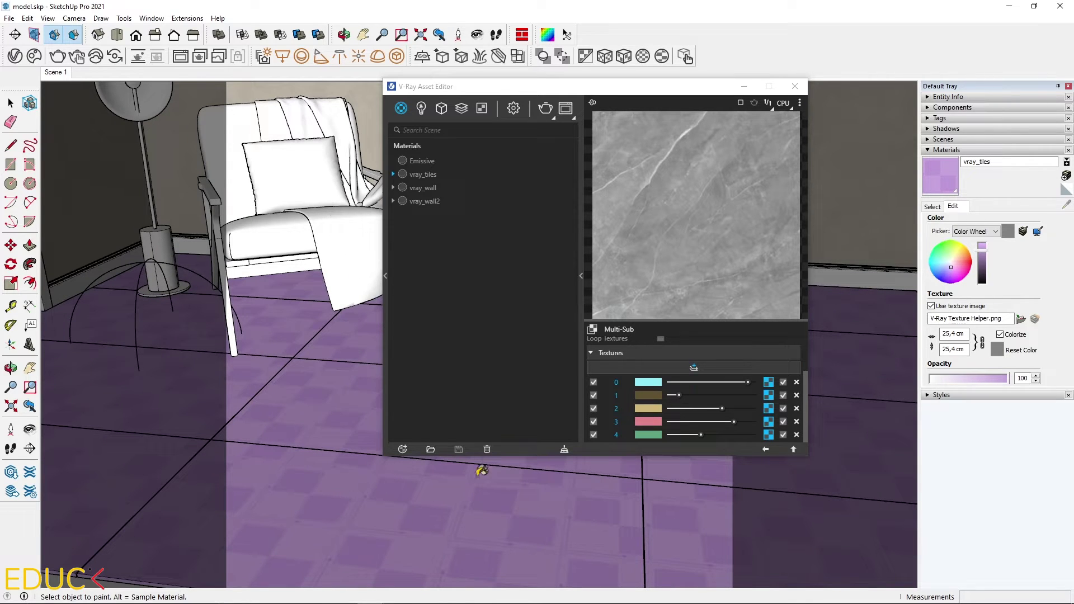
Set the vray_tiles material's binding texture mode to Custom mode
left_click(765, 450)
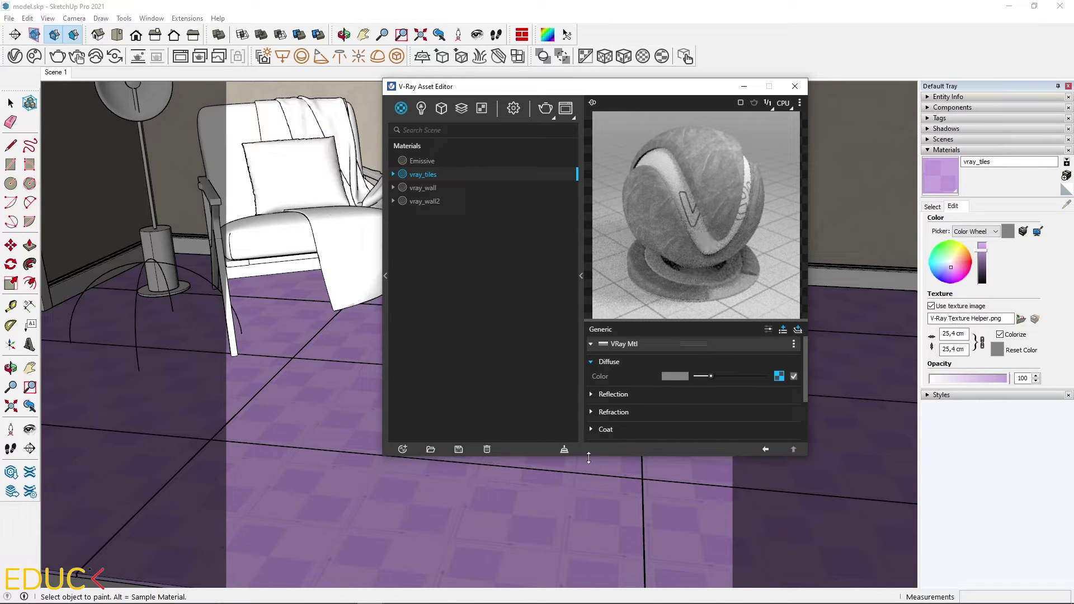
scroll(654, 391, "down", 4)
left_click(610, 414)
scroll(610, 414, "down", 1)
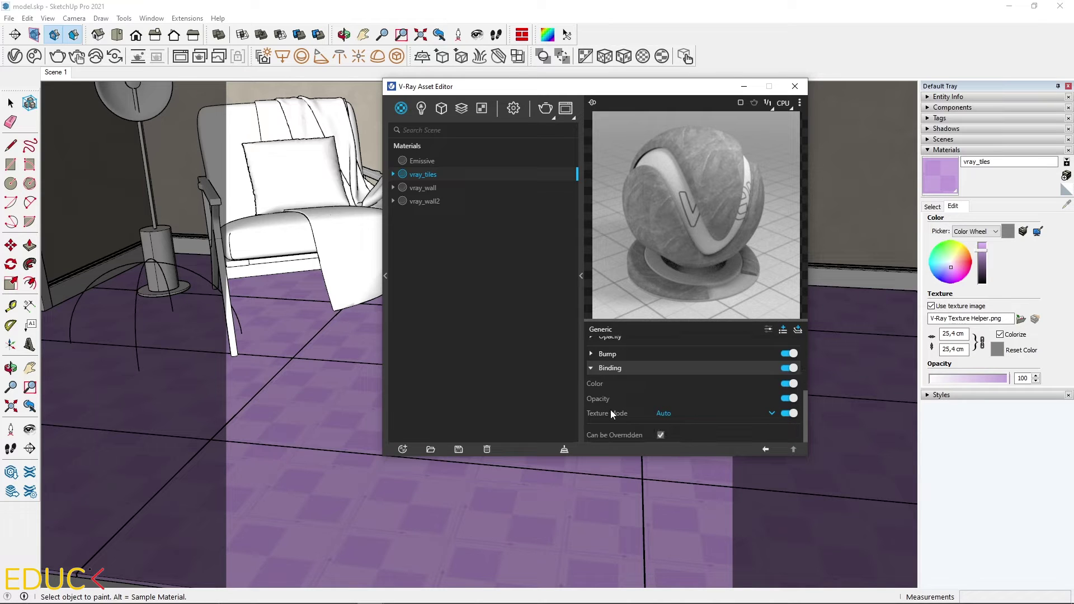
left_click(671, 413)
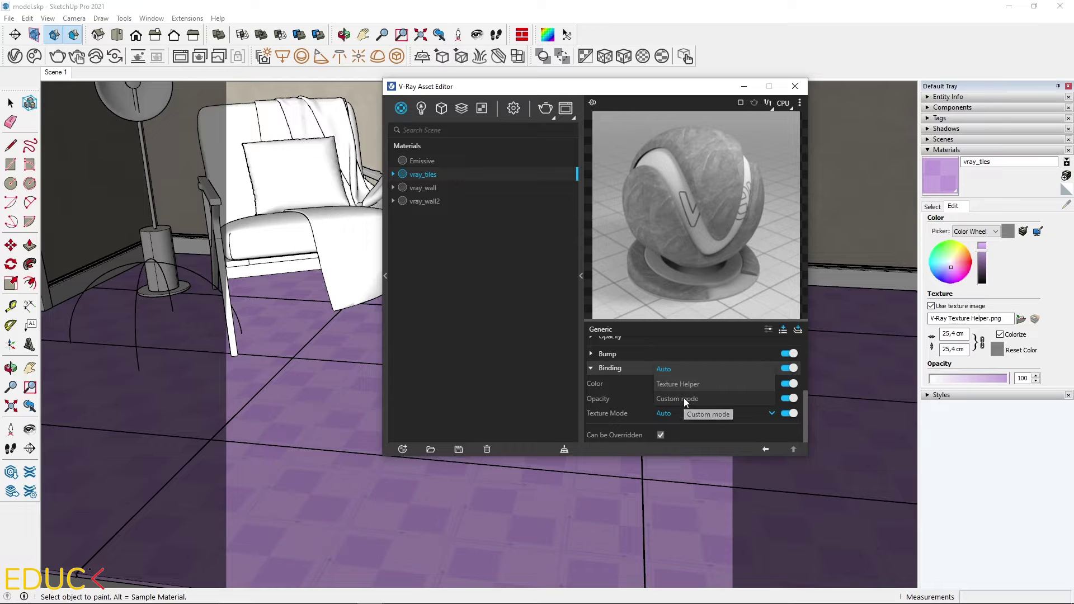
left_click(684, 397)
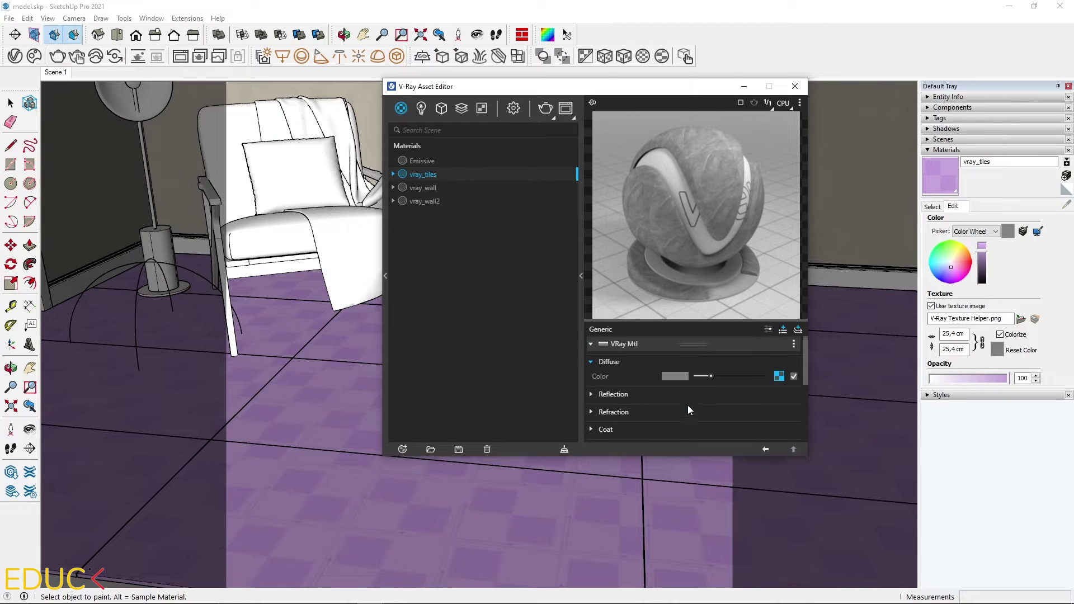
Copy the Multi-Sub entry 0 bitmap into the vray_tiles custom binding Texture slot and turn off Can be Overridden
left_click(778, 376)
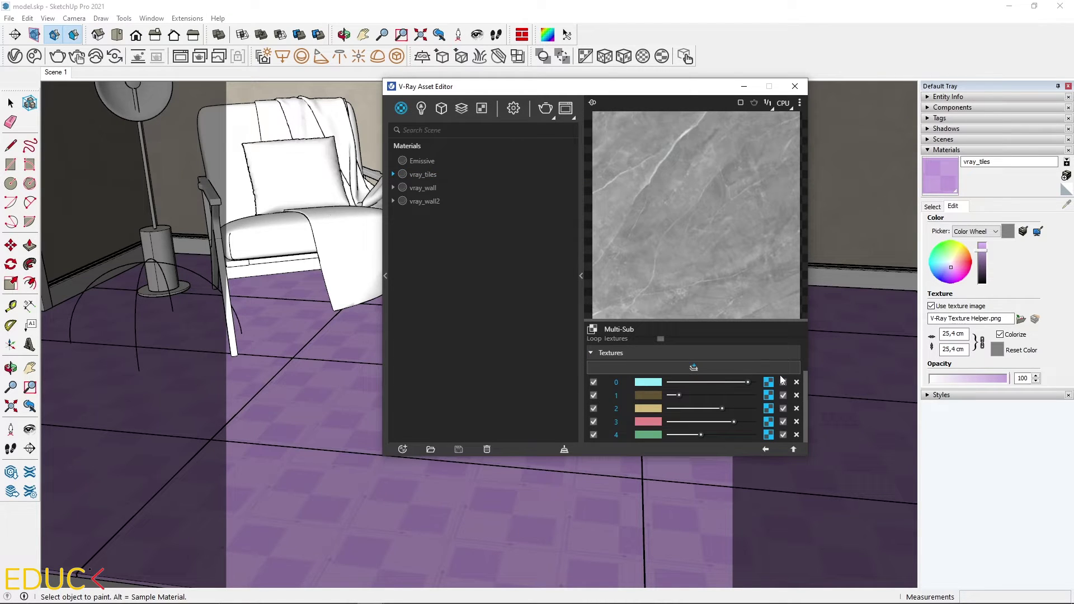
right_click(769, 386)
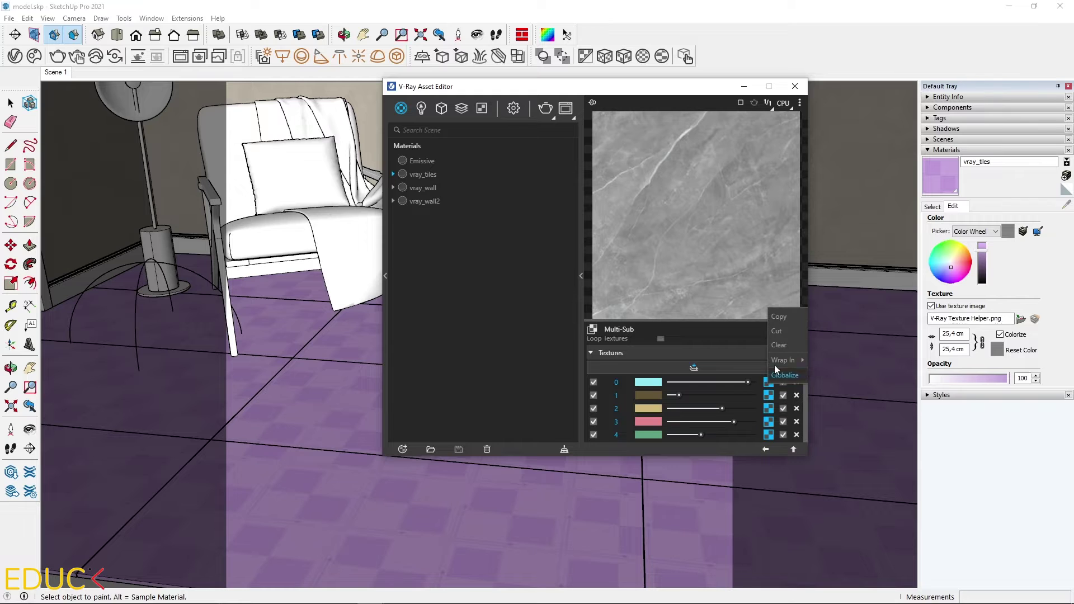
left_click(782, 319)
left_click(765, 449)
scroll(651, 407, "down", 5)
left_click(649, 407)
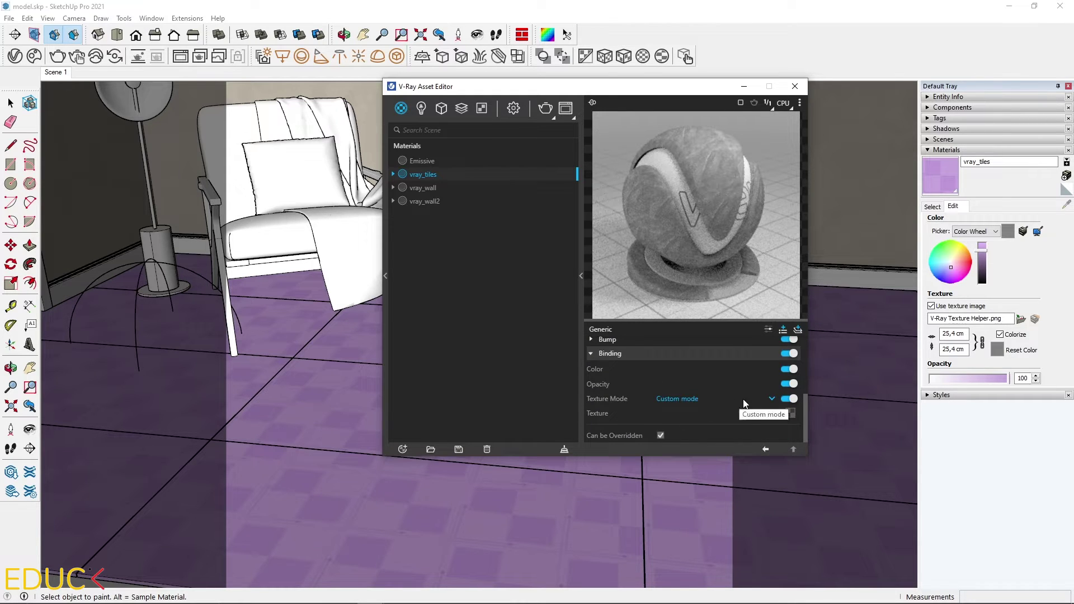
right_click(791, 413)
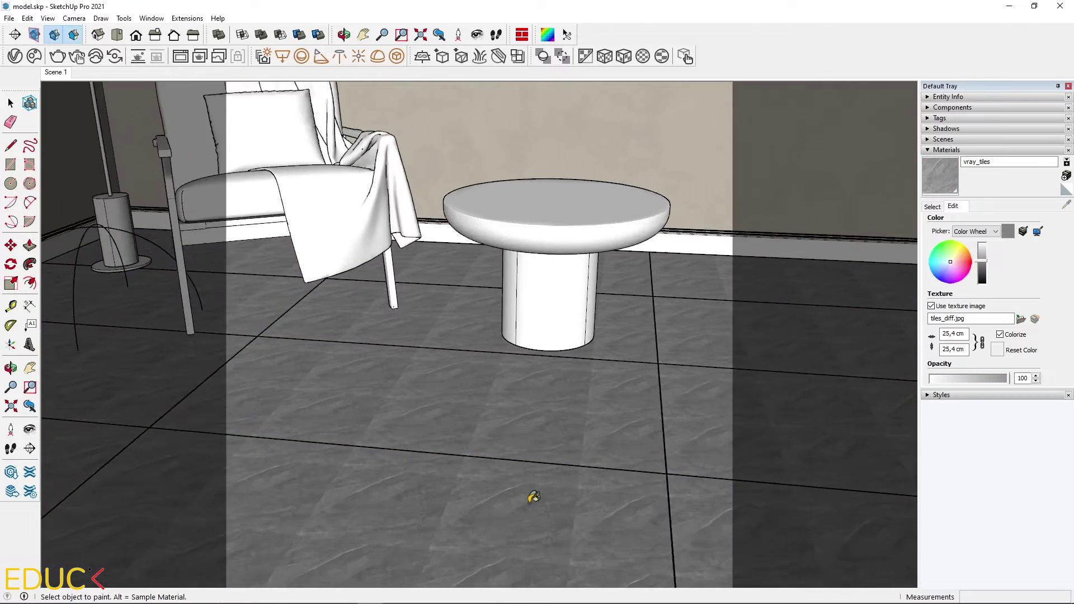
Set the vray_tiles viewport texture size to 254 by 254 cm and return to the Scene 1 view
middle_click_drag(518, 432, 462, 334)
left_click(954, 333)
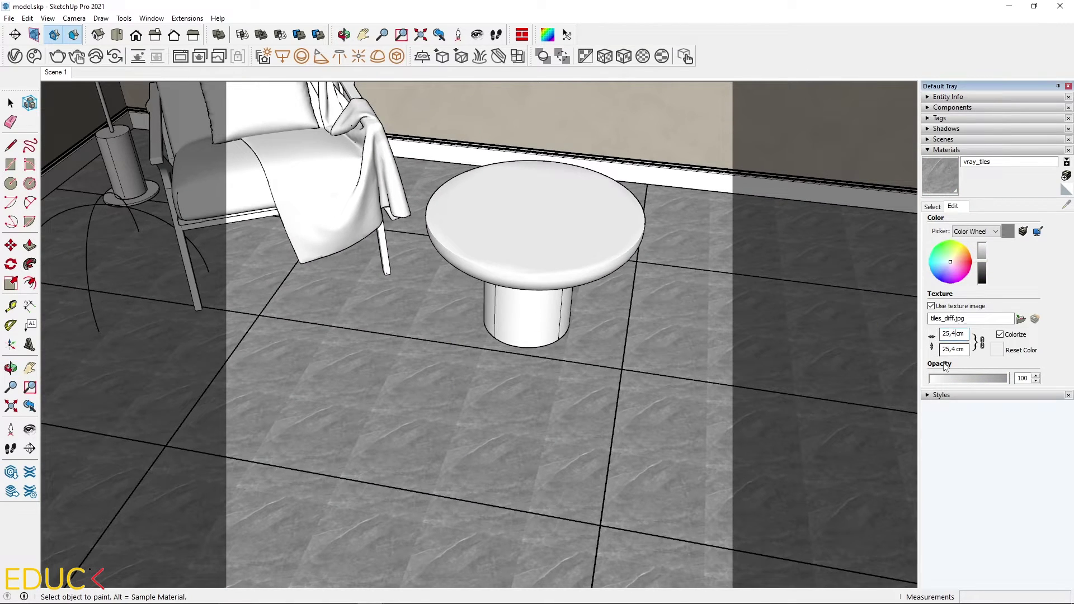
key("BackSpace")
key("Return")
scroll(450, 351, "down", 2)
middle_click_drag(451, 351, 451, 391)
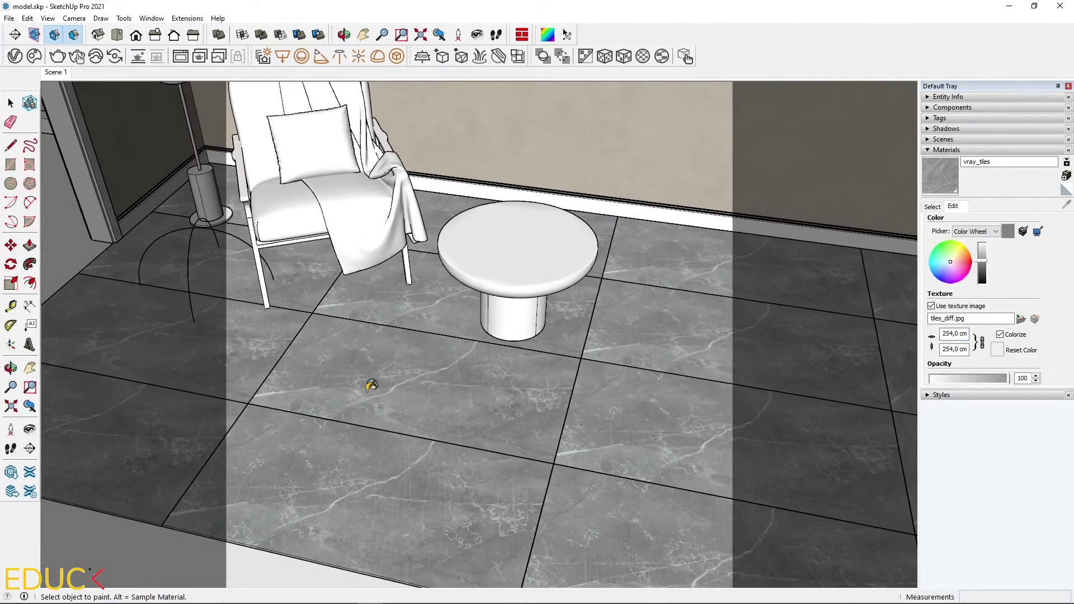
scroll(374, 385, "up", 2)
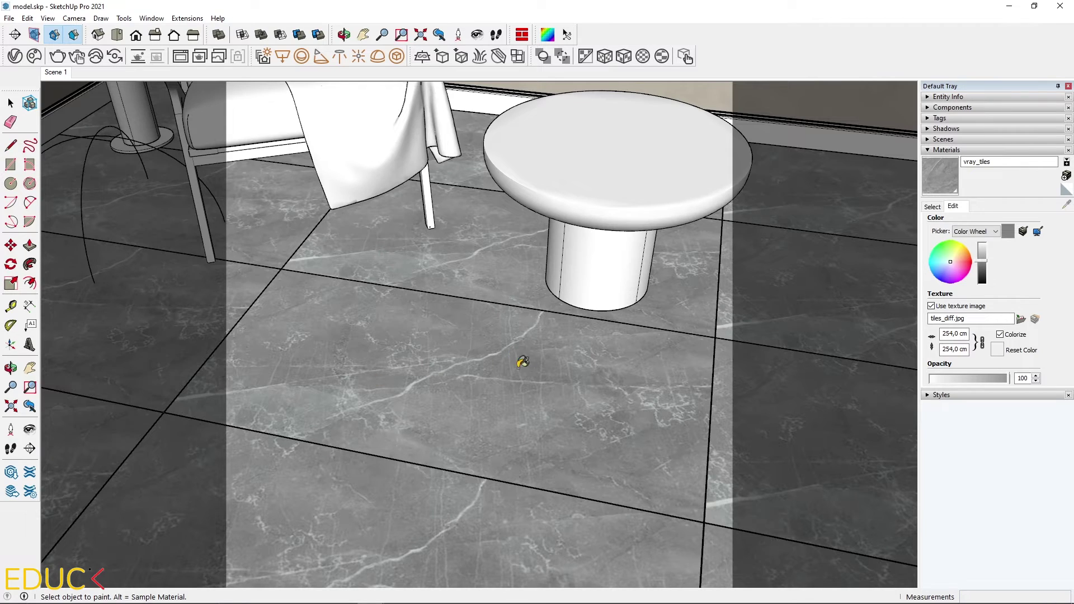
scroll(358, 394, "down", 2)
left_click(62, 74)
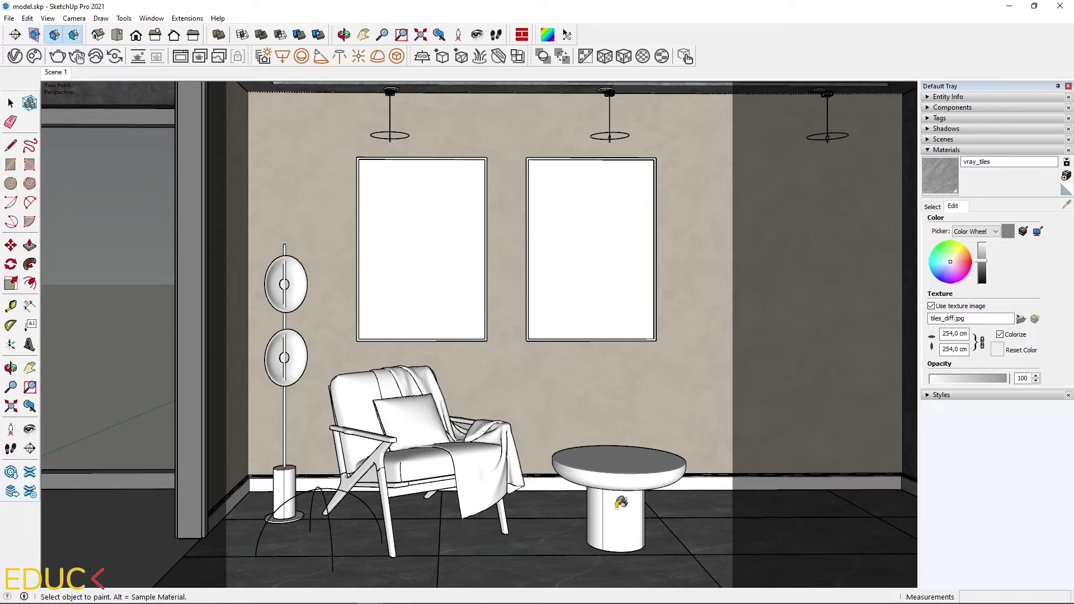
Reopen the vray_tiles diffuse Multi-Sub map in the V-Ray Asset Editor and set Get ID from to Random by Node Handle
left_click(14, 56)
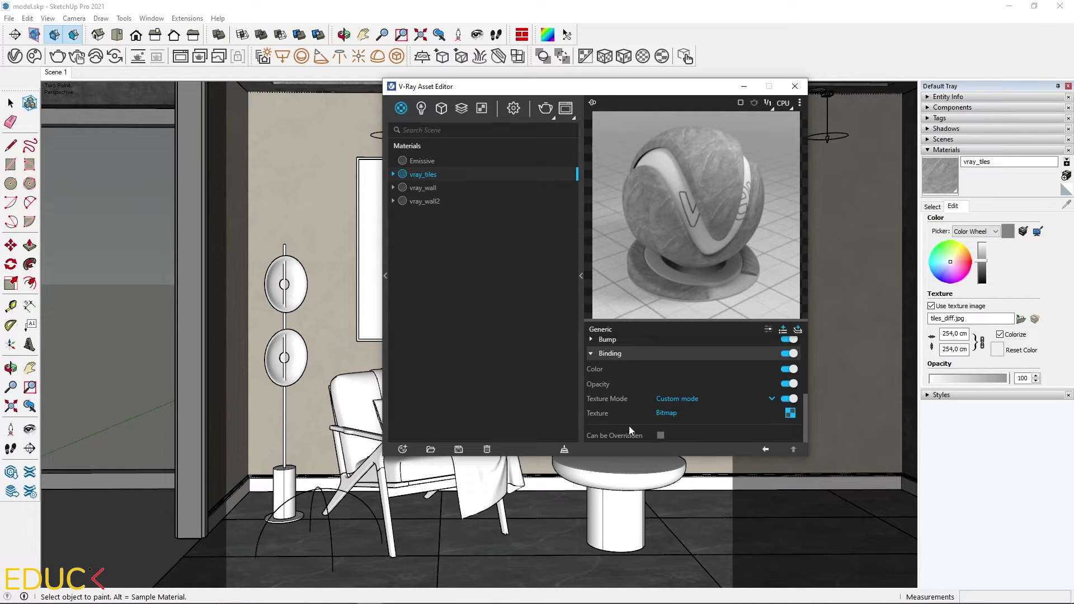
left_click(546, 108)
scroll(640, 378, "up", 10)
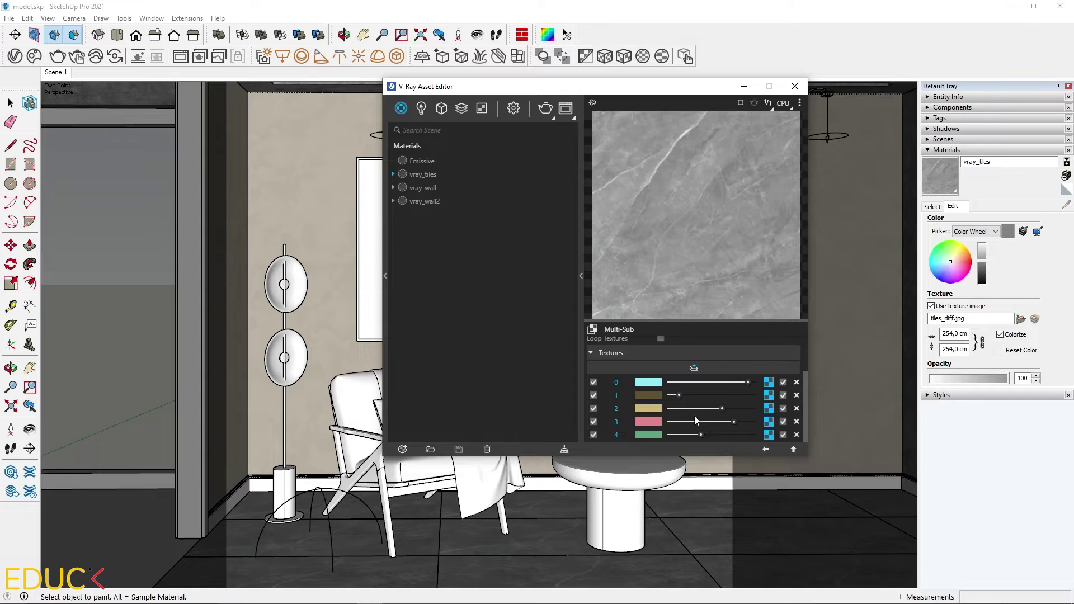
scroll(674, 438, "up", 3)
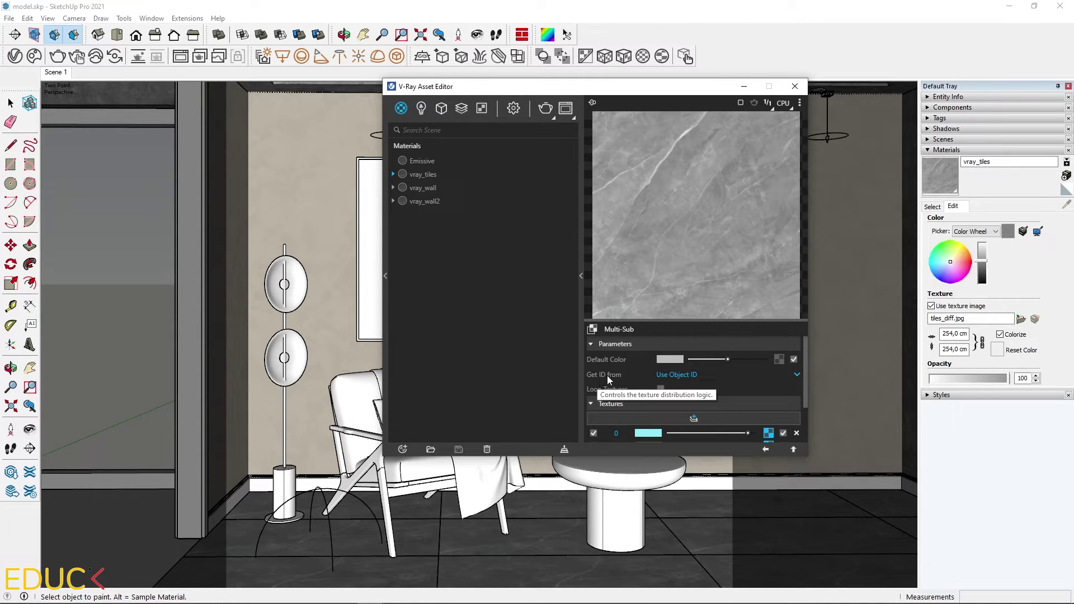
left_click(678, 376)
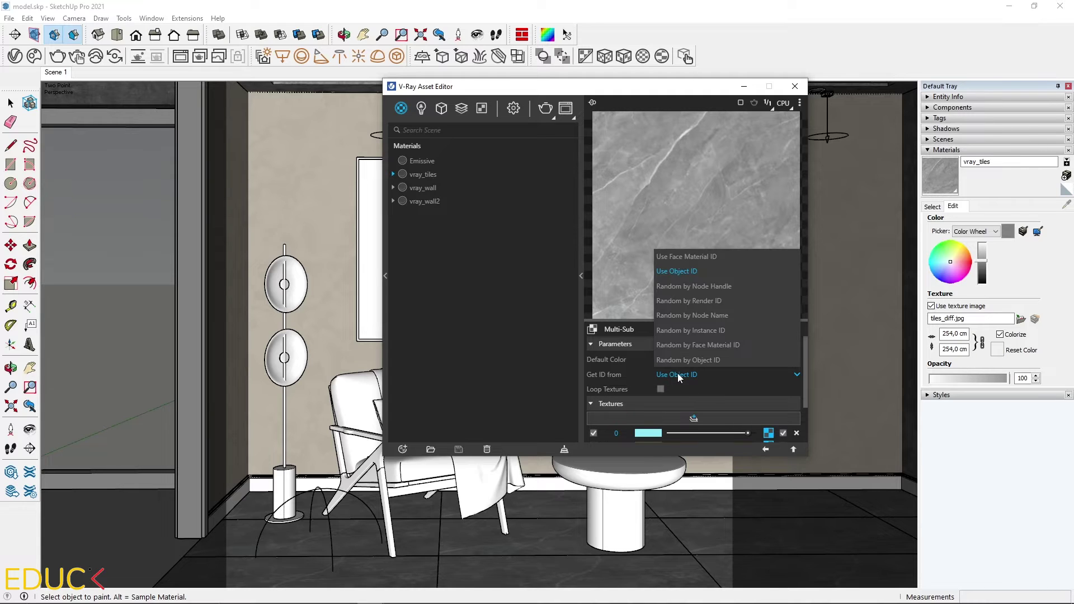
left_click(683, 286)
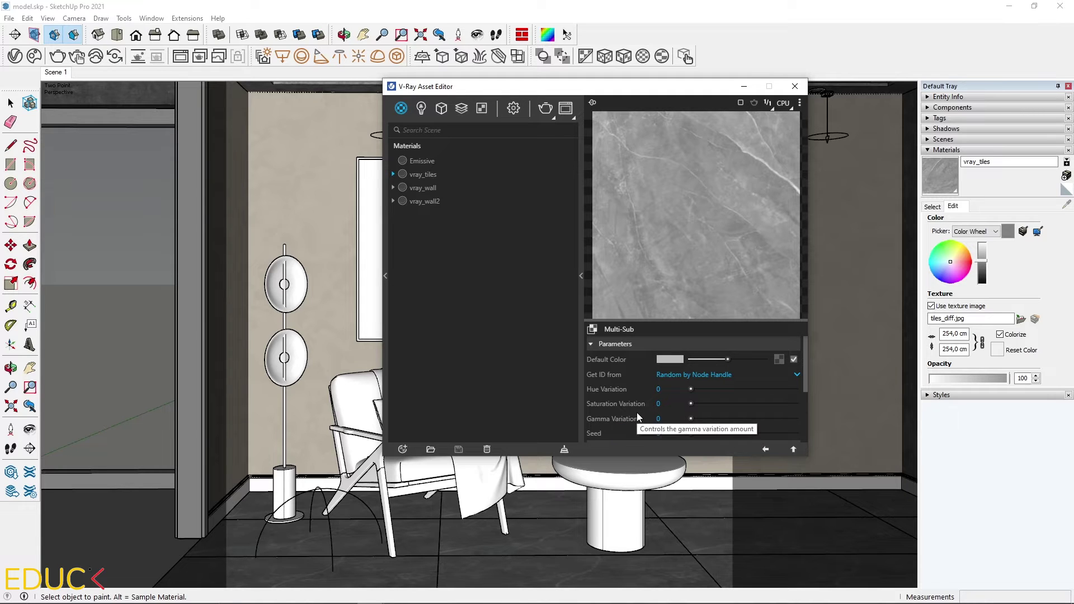
Disable the bitmap textures of Multi-Sub entries 0 to 4 so the tiles use their flat colors
scroll(637, 417, "down", 3)
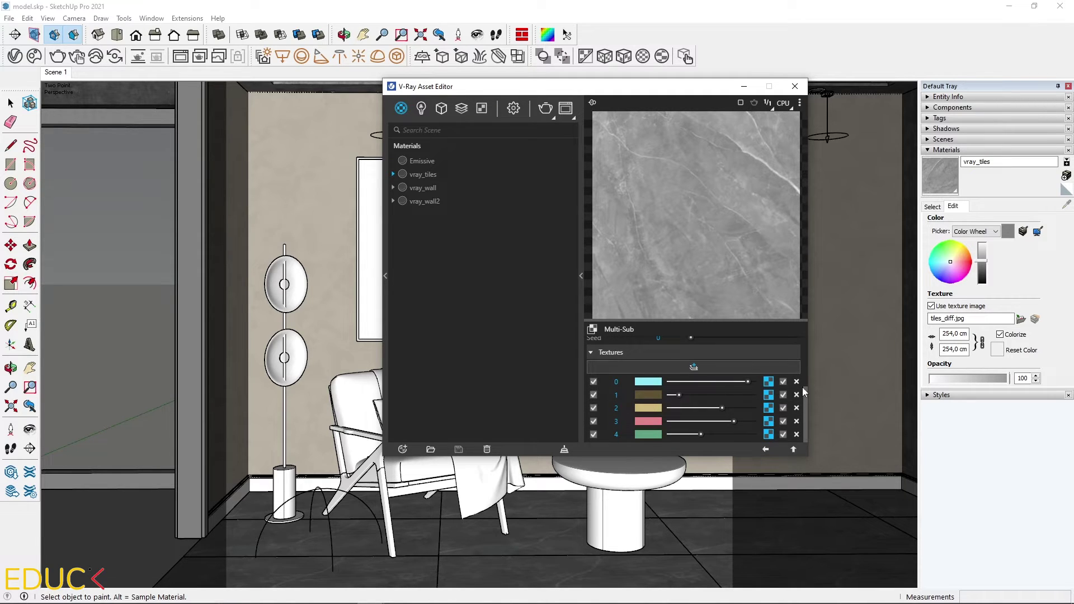
left_click(783, 382)
left_click(783, 395)
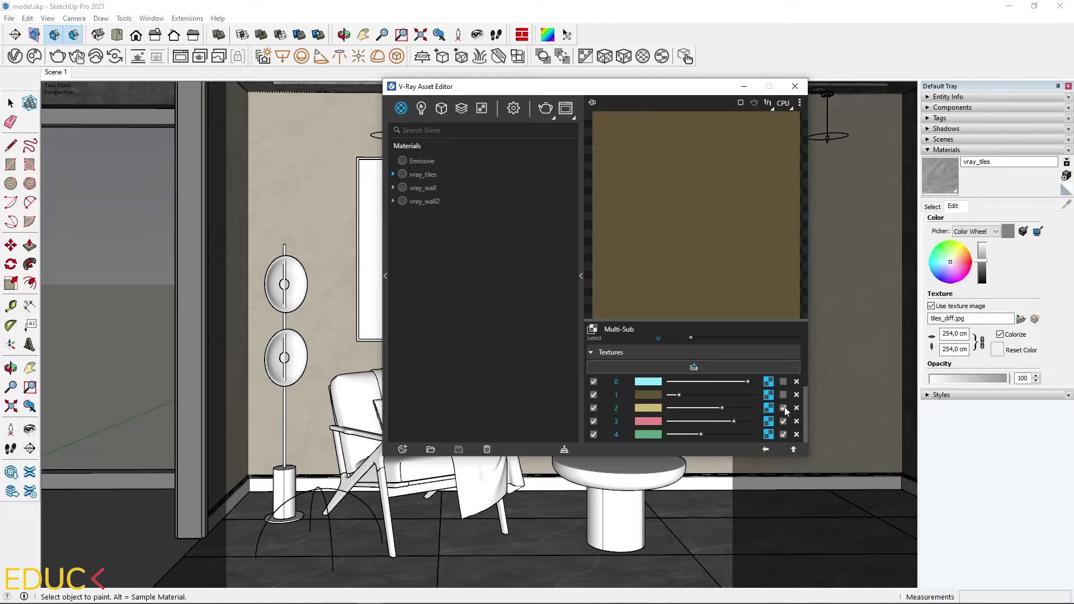
left_click(783, 408)
left_click(783, 421)
Enable Interactive mode in the render settings and start rendering the scene
left_click(514, 109)
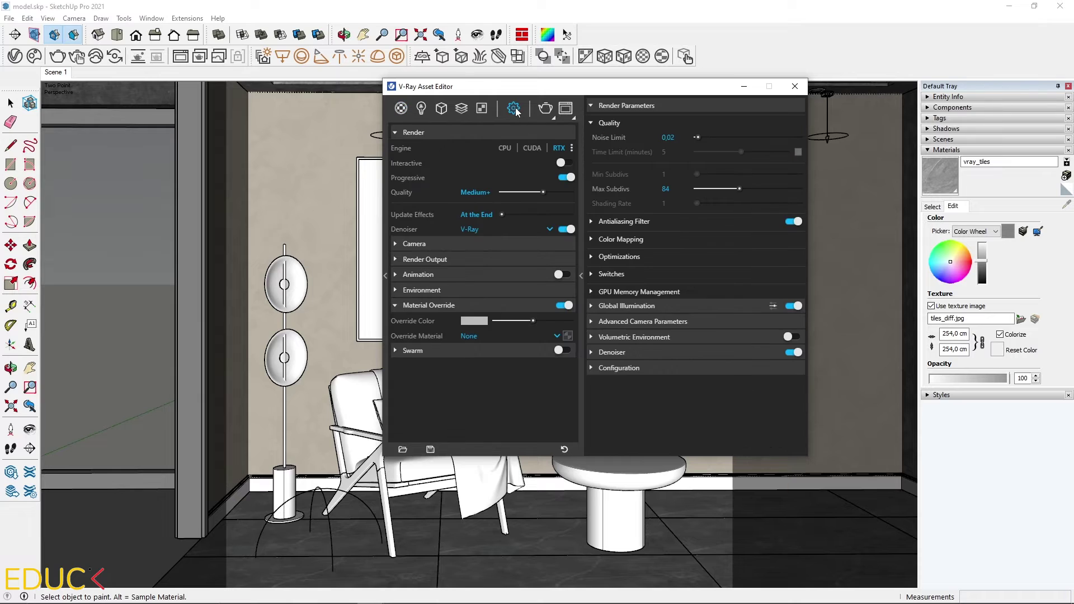
left_click(566, 163)
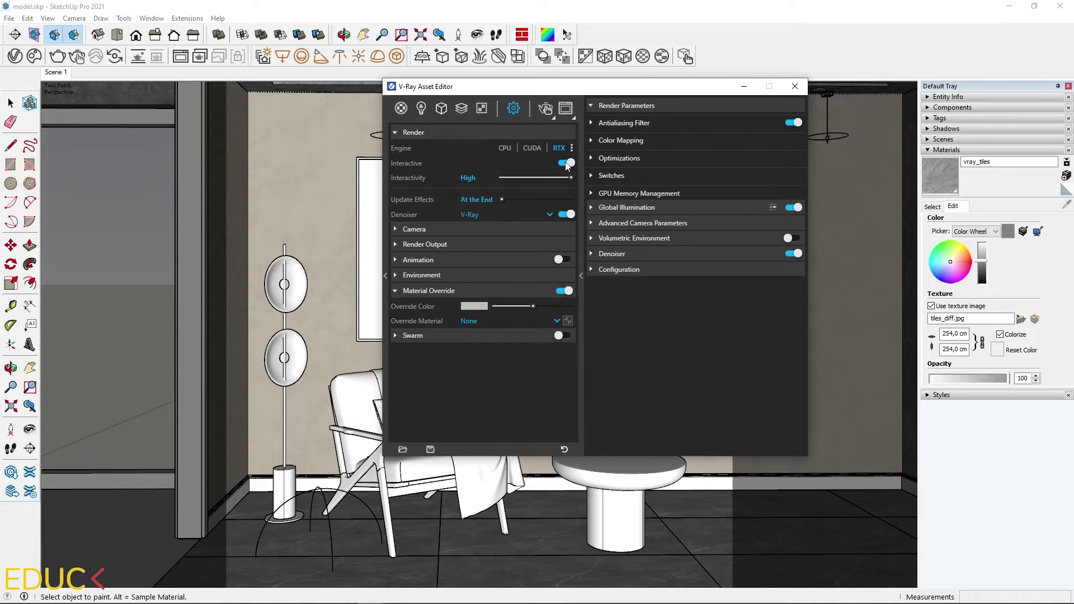
left_click(546, 109)
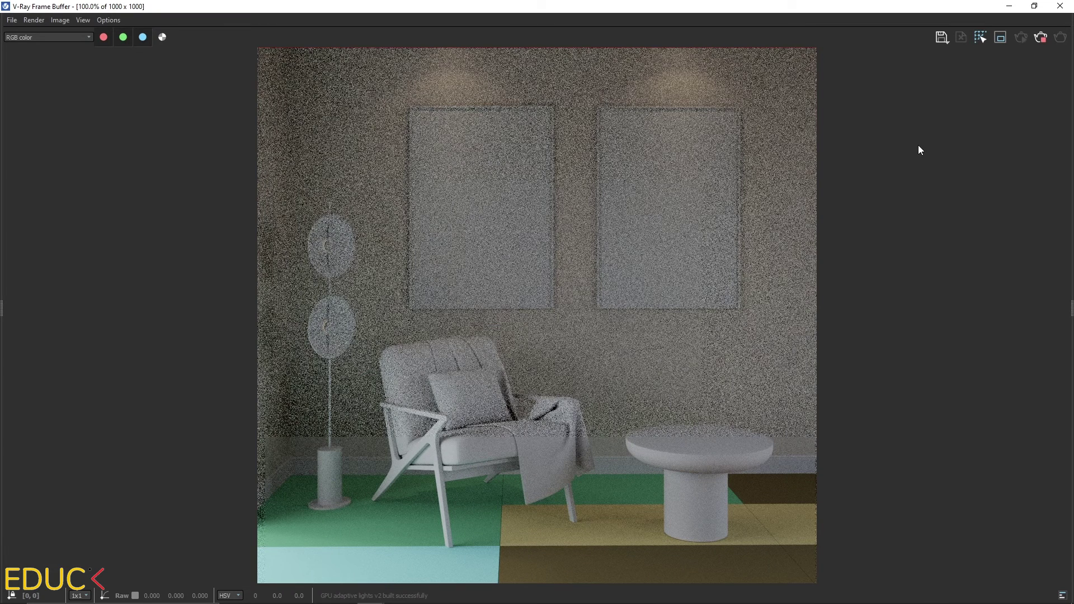
Limit rendering to a region spanning the full image width and covering only the floor area
left_click(1000, 37)
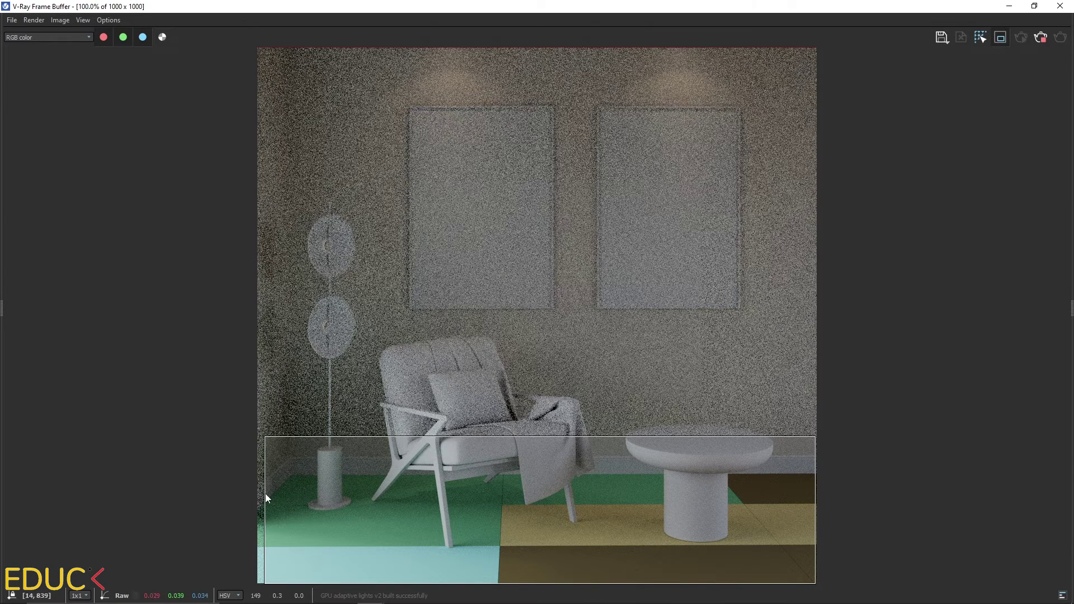
left_click_drag(274, 378, 820, 586)
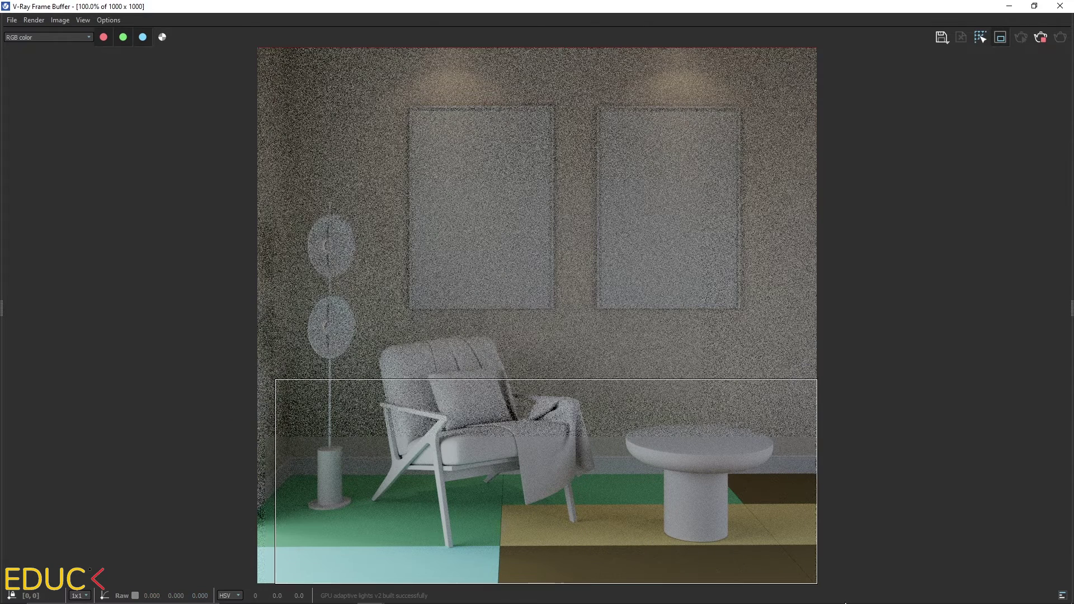
left_click_drag(274, 479, 268, 469)
left_click_drag(539, 377, 543, 445)
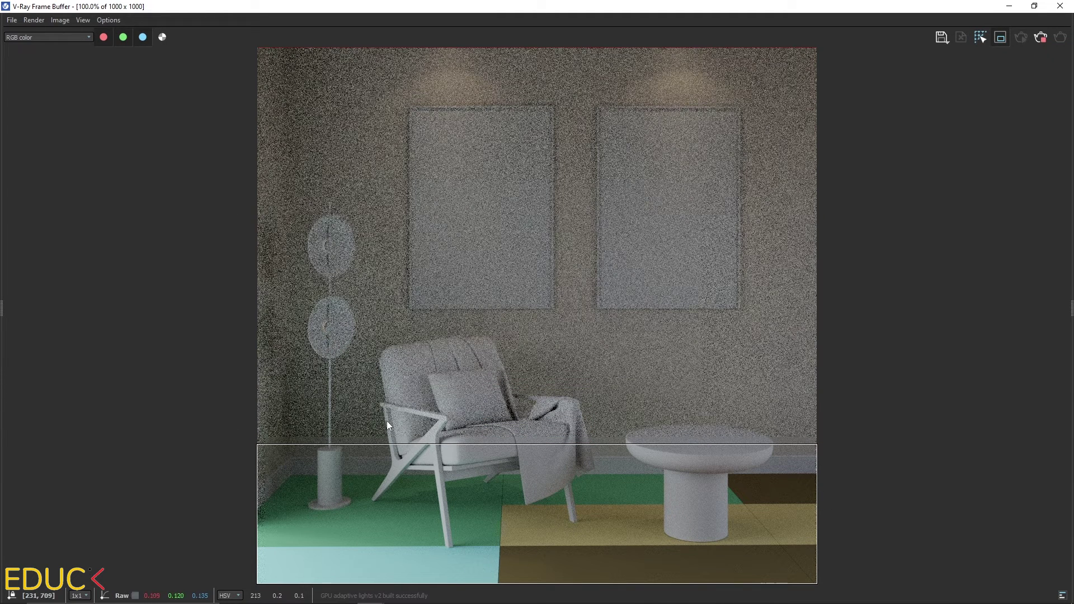
Try Use Object ID as the Multi-Sub map's ID source and switch it back to Random by Node Handle
key("alt+Tab")
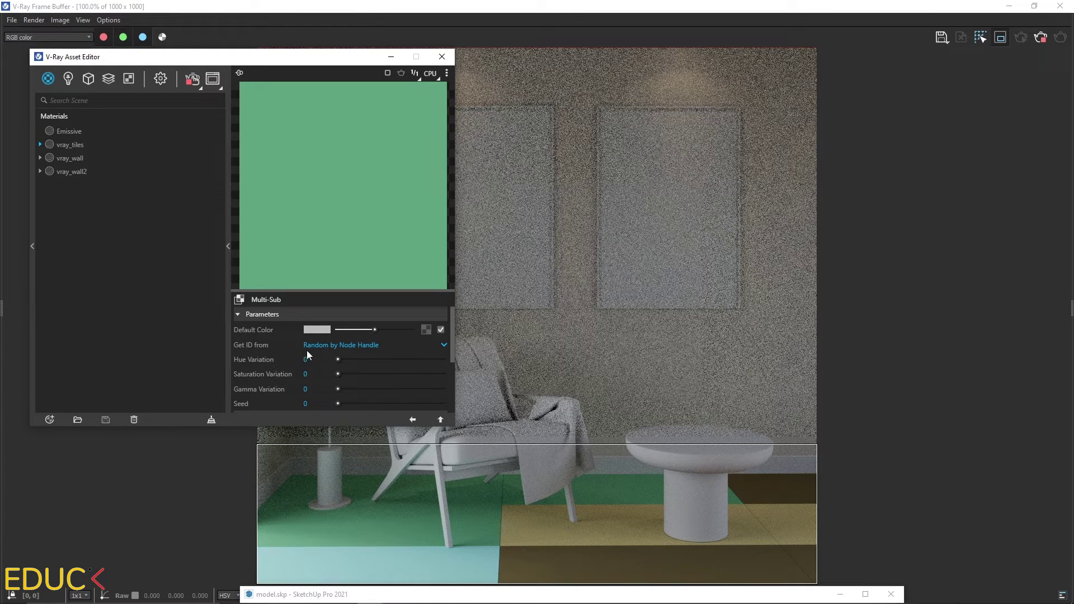
left_click(354, 344)
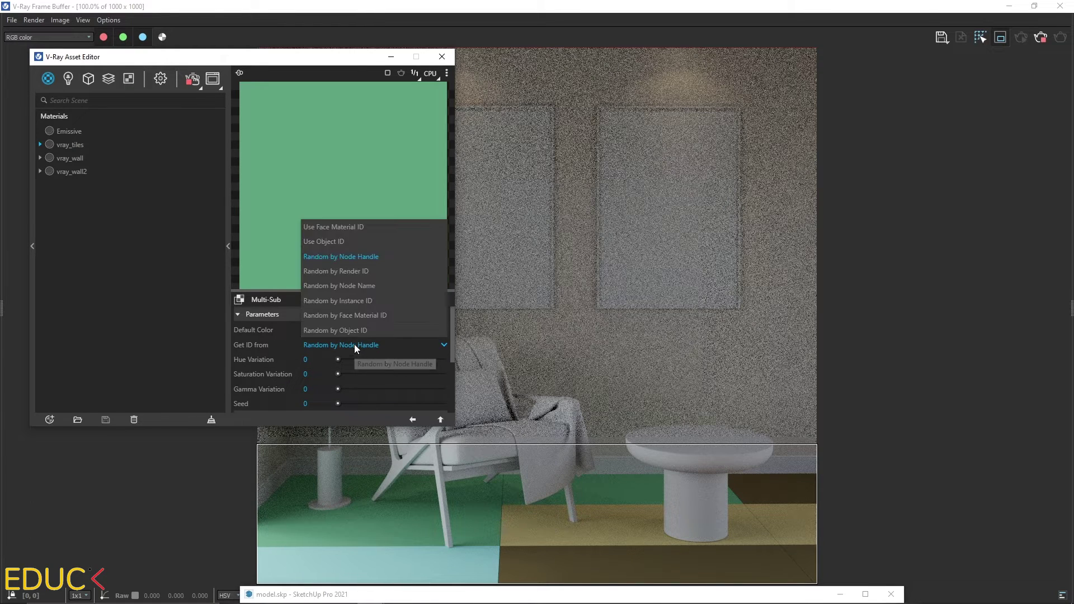
left_click(340, 241)
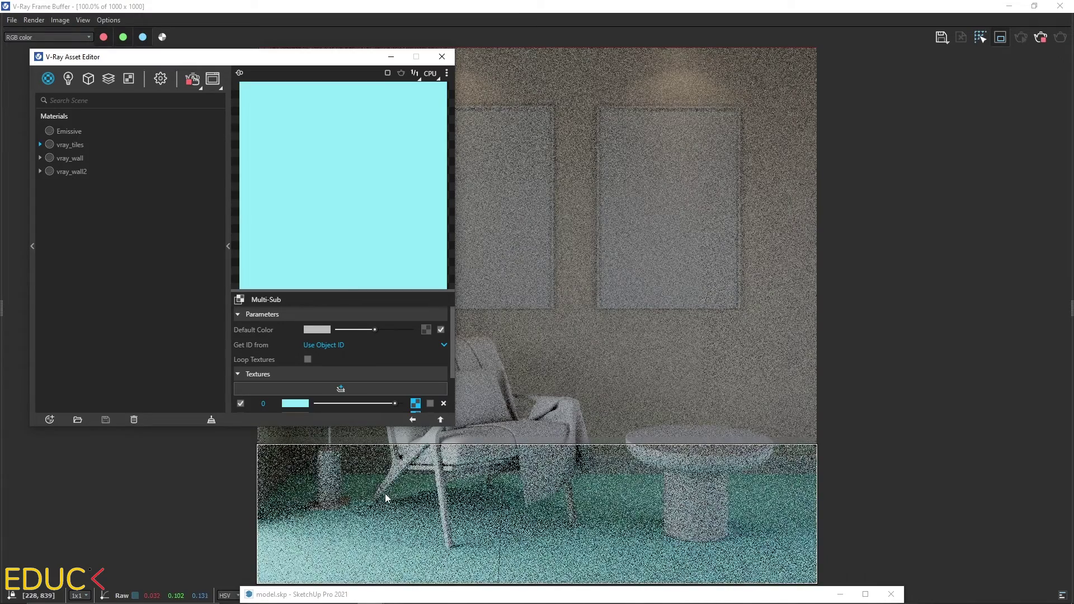
left_click(311, 345)
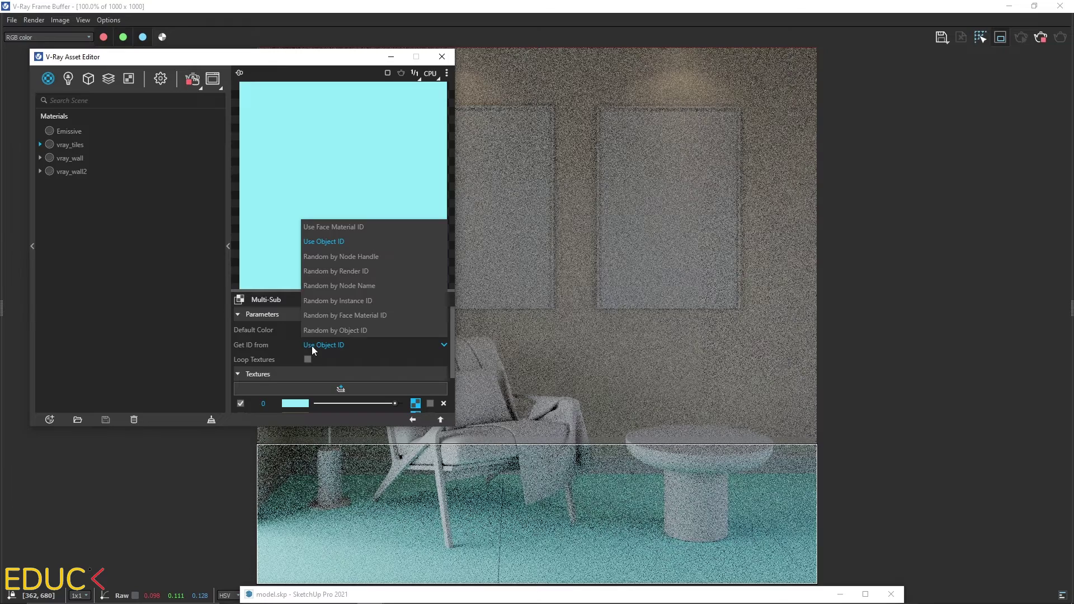
left_click(327, 256)
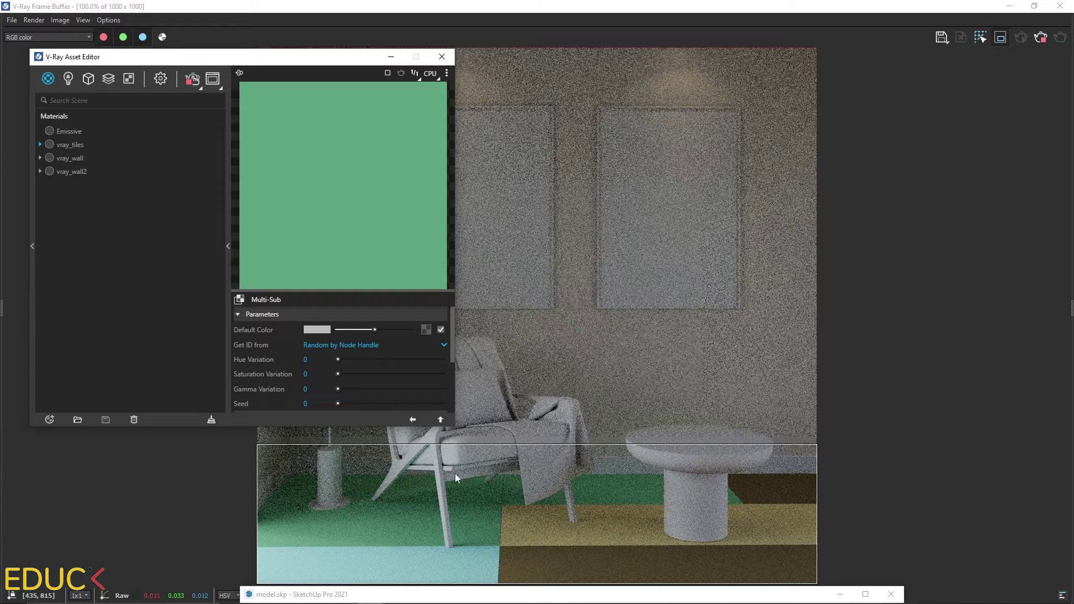
Try Seed values 1 and 2 on the Multi-Sub map and reset Gamma Variation to 0
left_click(338, 404)
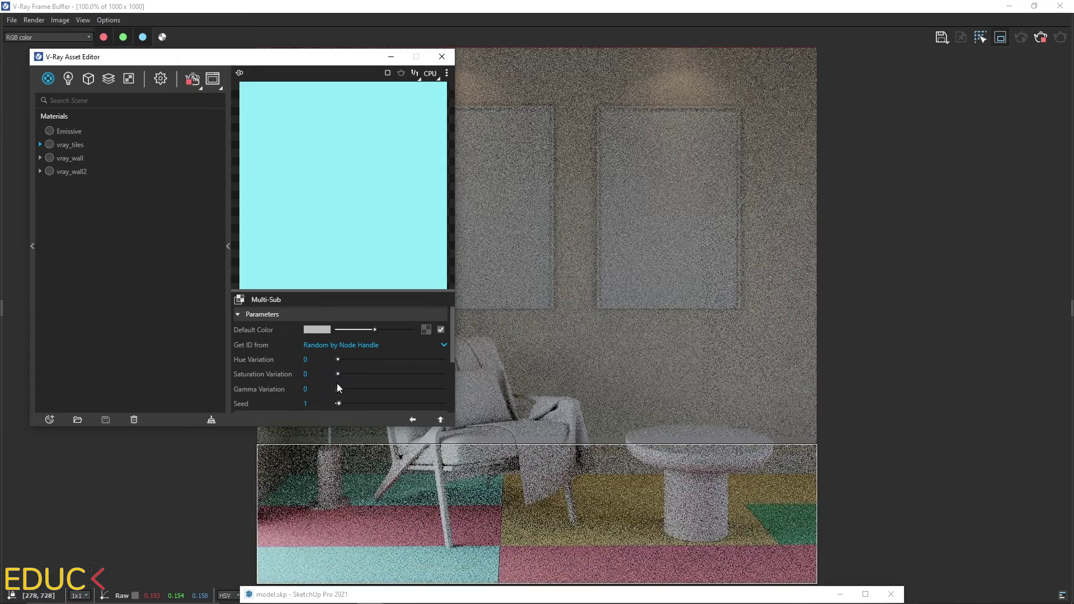
left_click(339, 404)
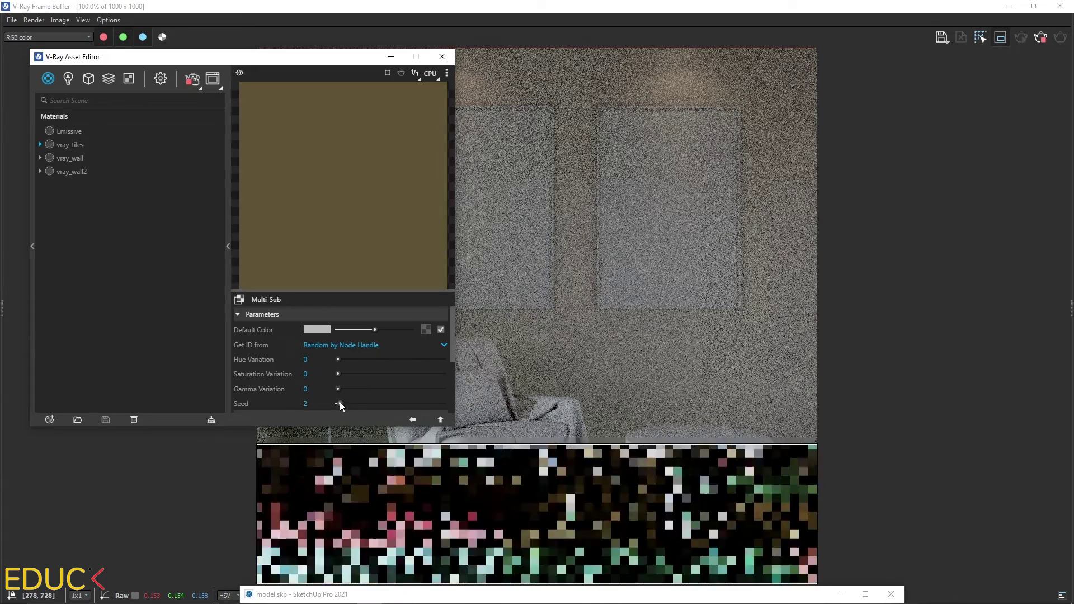
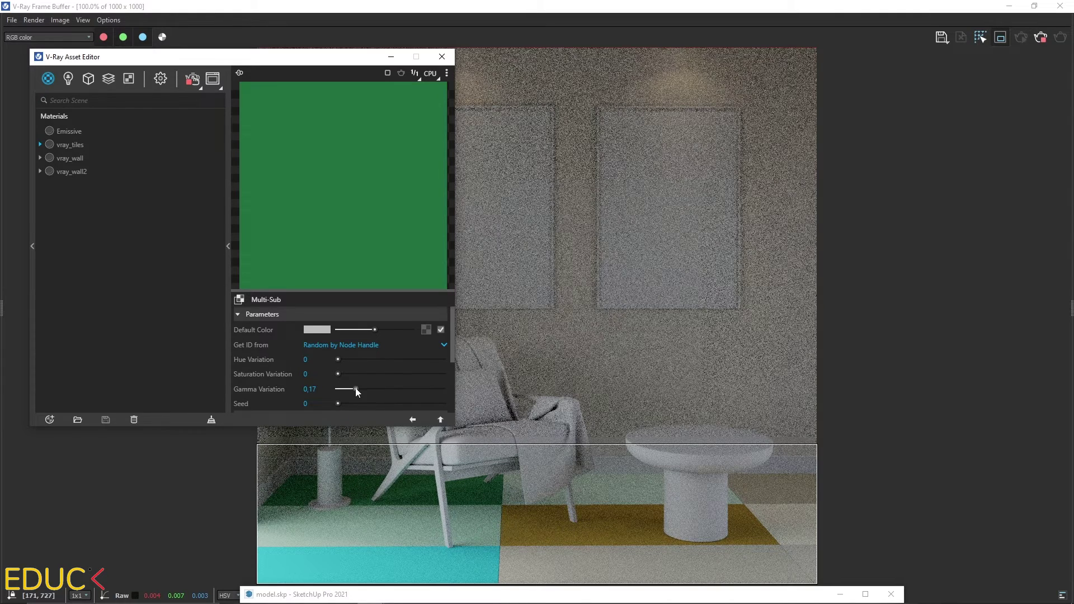
left_click_drag(355, 389, 320, 389)
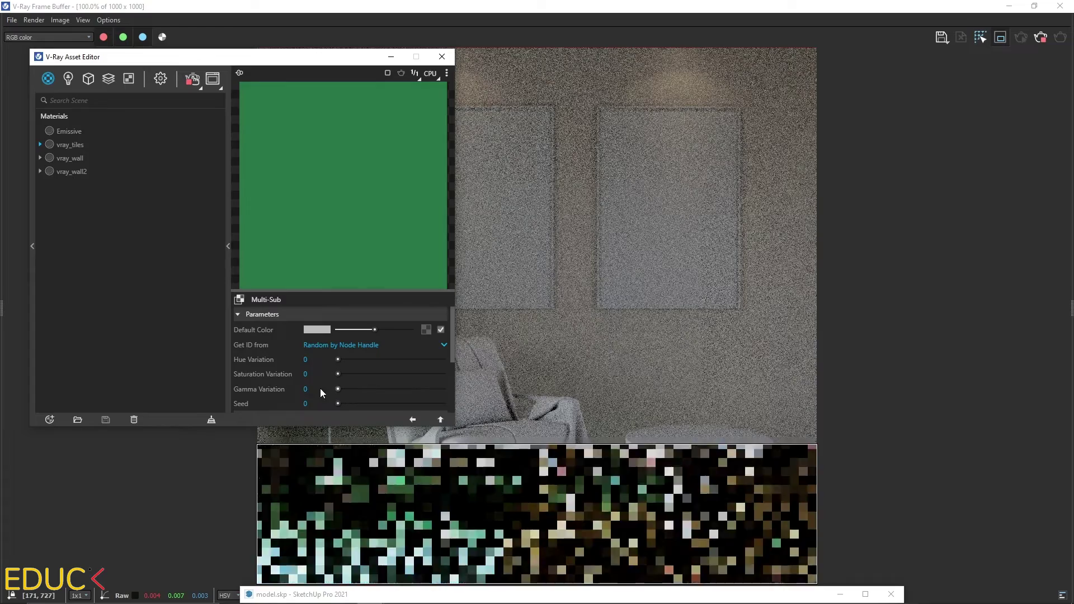
Enable the bitmap textures of Multi-Sub entries 0 to 4 again
scroll(285, 361, "down", 4)
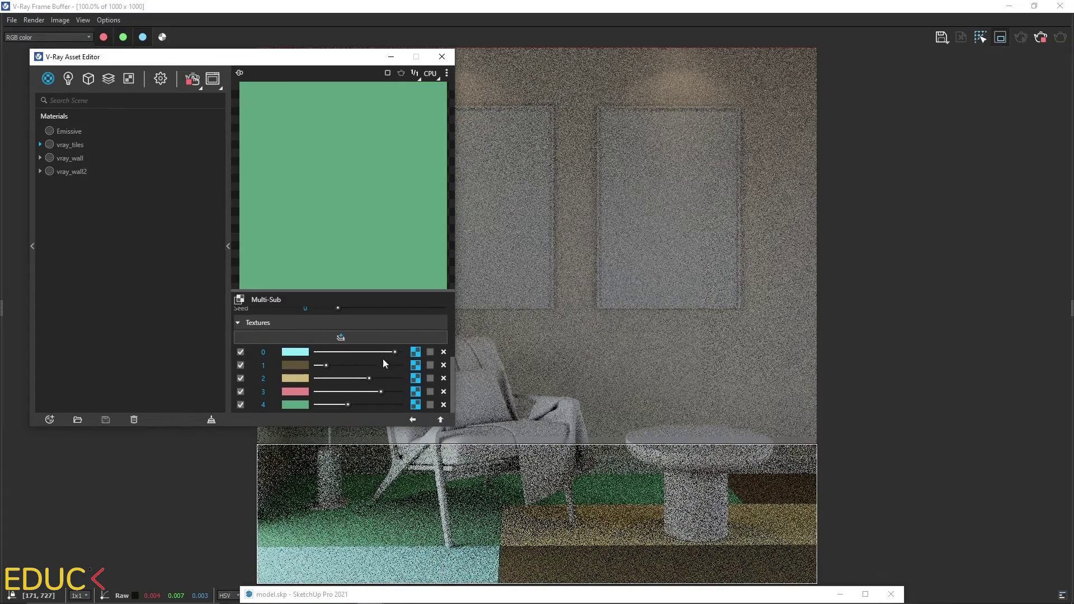
left_click(430, 364)
left_click(430, 378)
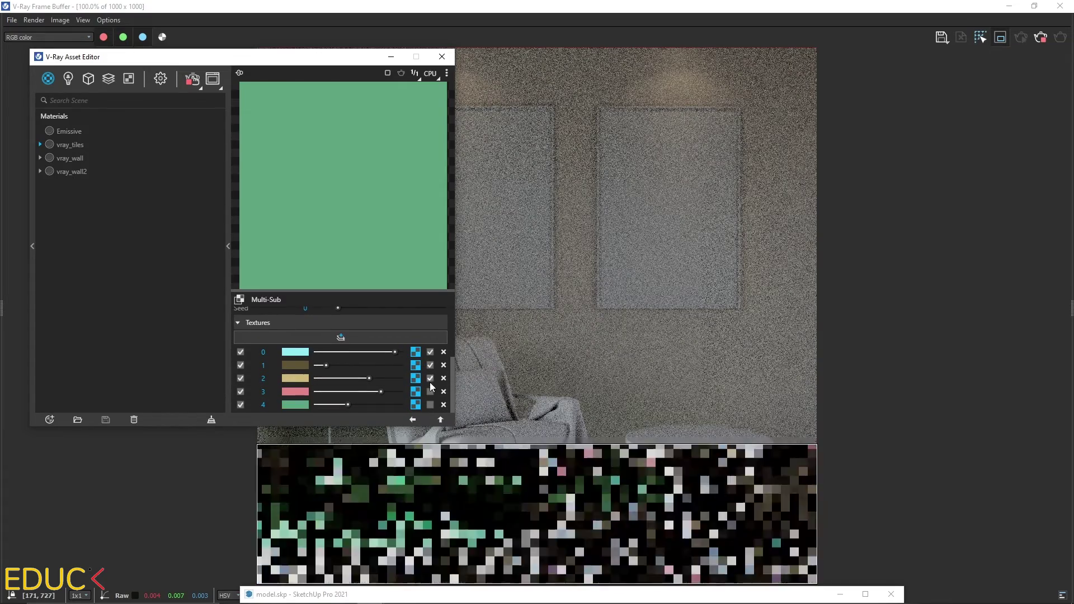
left_click(430, 392)
left_click(430, 404)
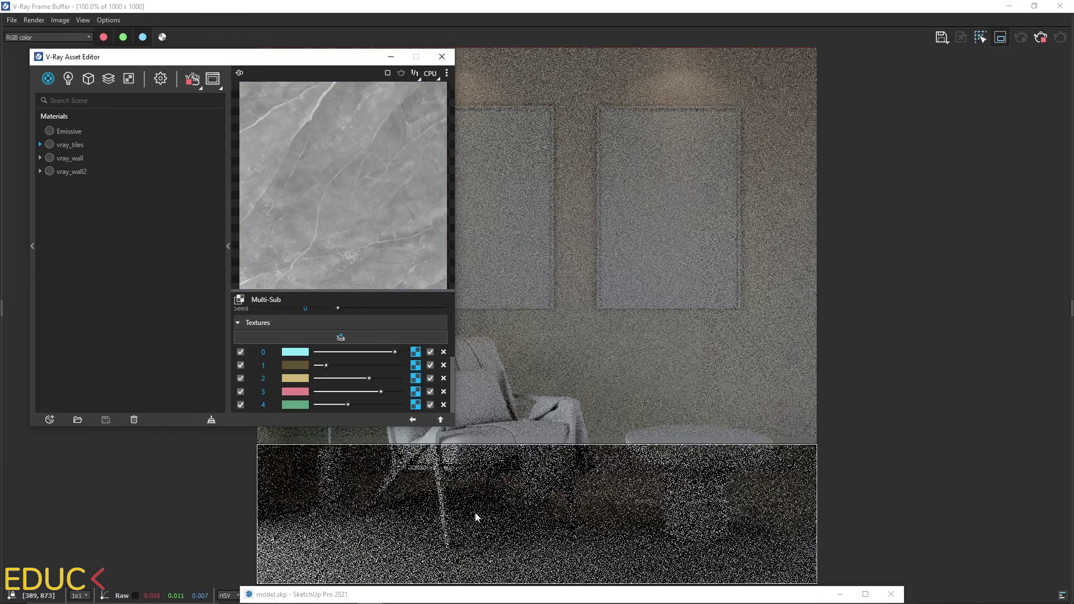
mouse_move(536, 514)
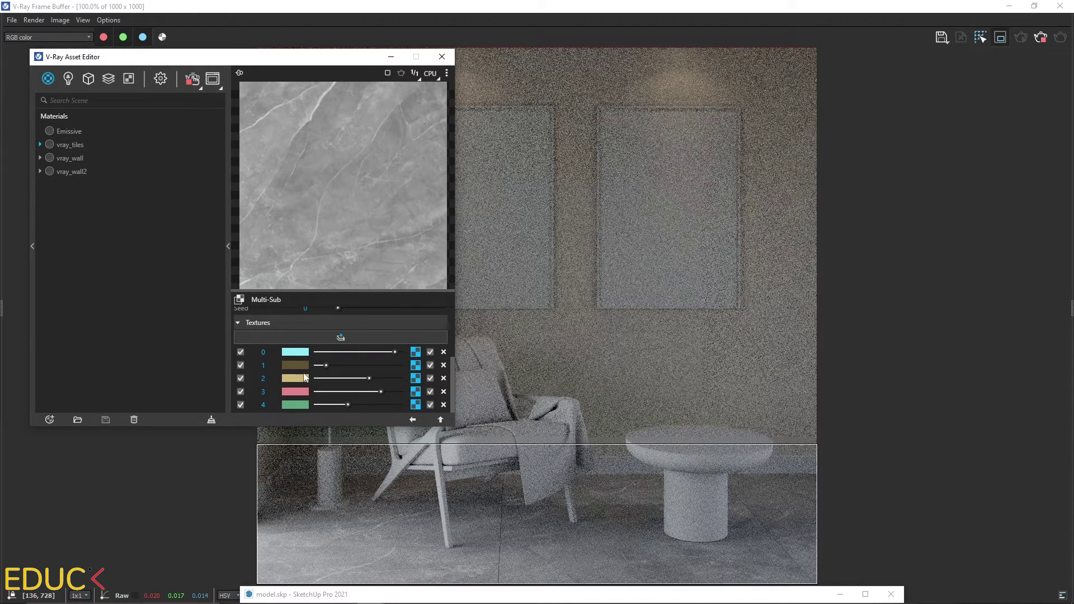
scroll(275, 393, "up", 2)
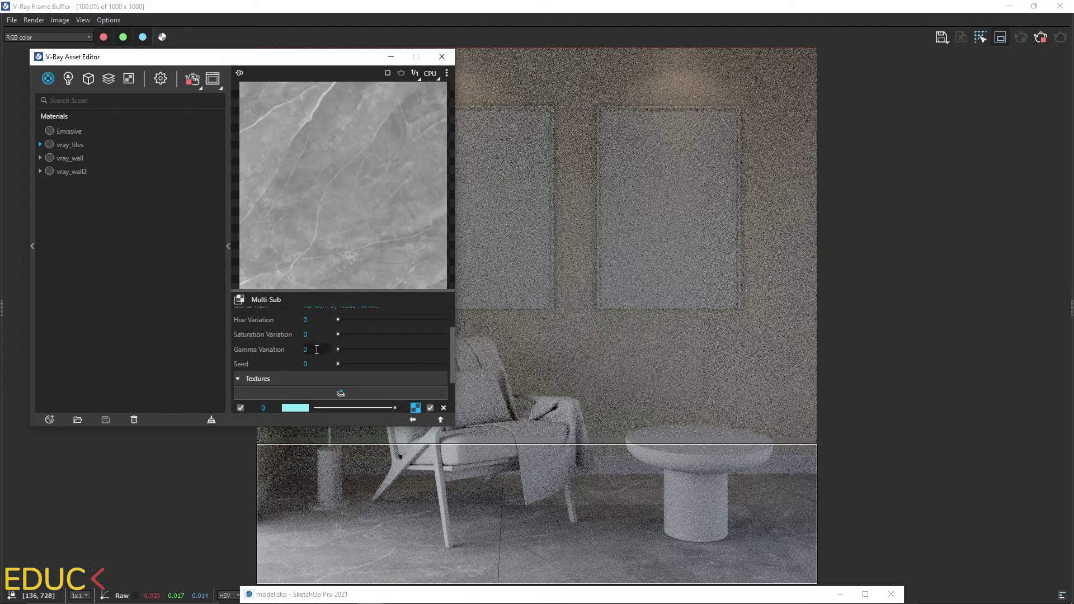
Try Gamma Variation values of 0,32, 0,02 and 0,01 on the Multi-Sub map
left_click_drag(337, 350, 372, 350)
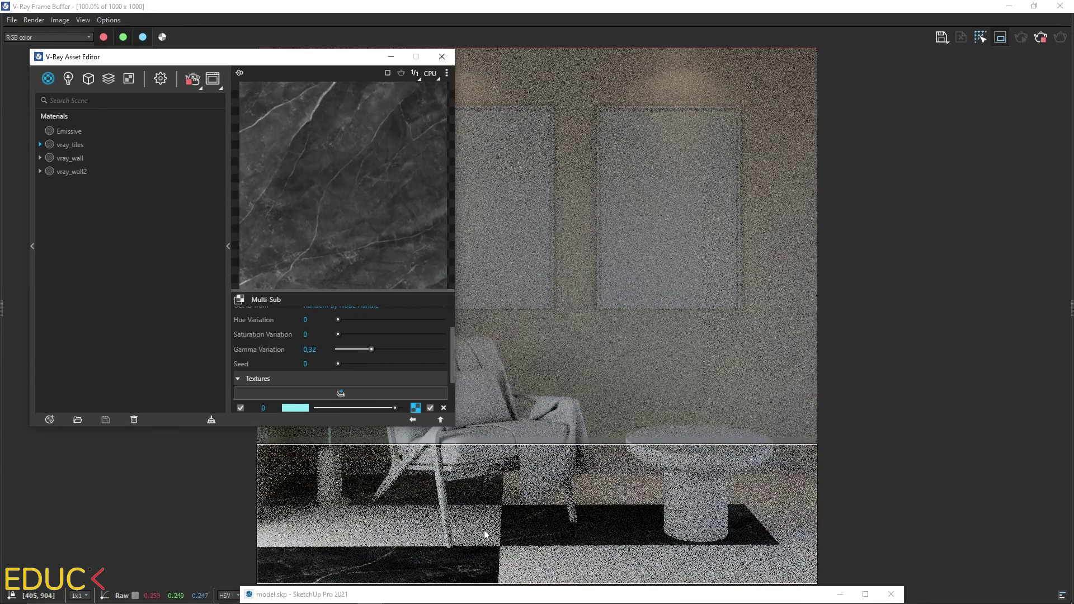
left_click(343, 348)
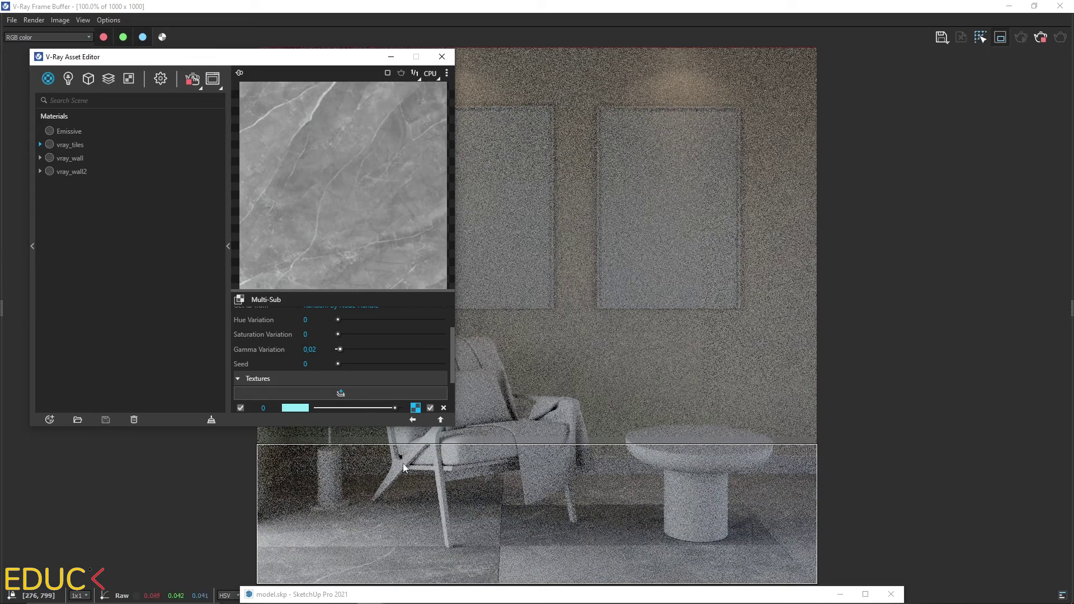
left_click_drag(339, 350, 338, 350)
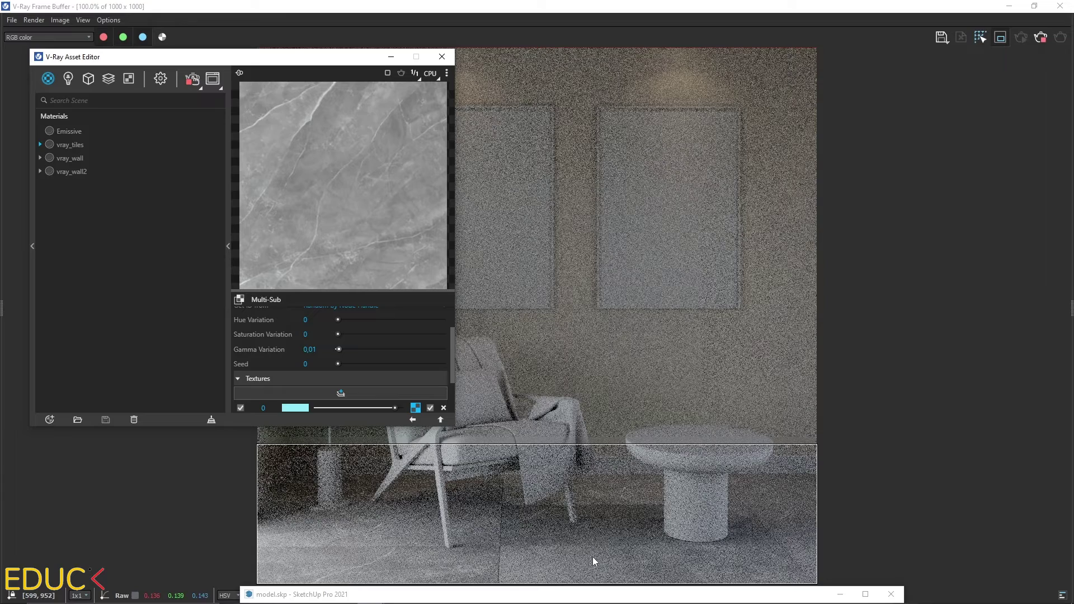
Set the Multi-Sub map's Gamma Variation to 0,001
left_click(319, 349)
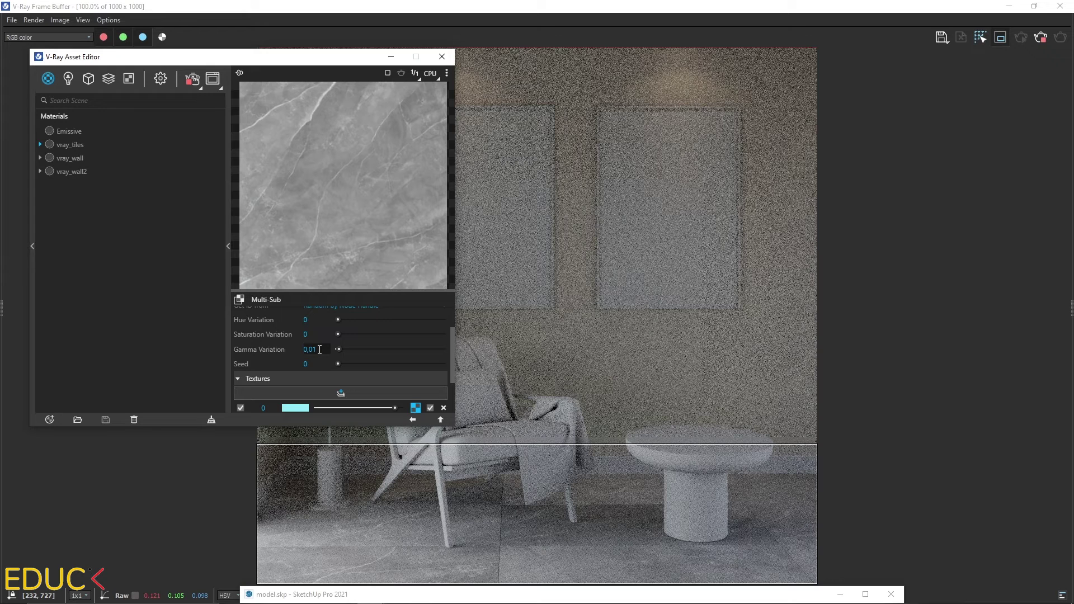
key("BackSpace")
type("03")
key("BackSpace")
type("2")
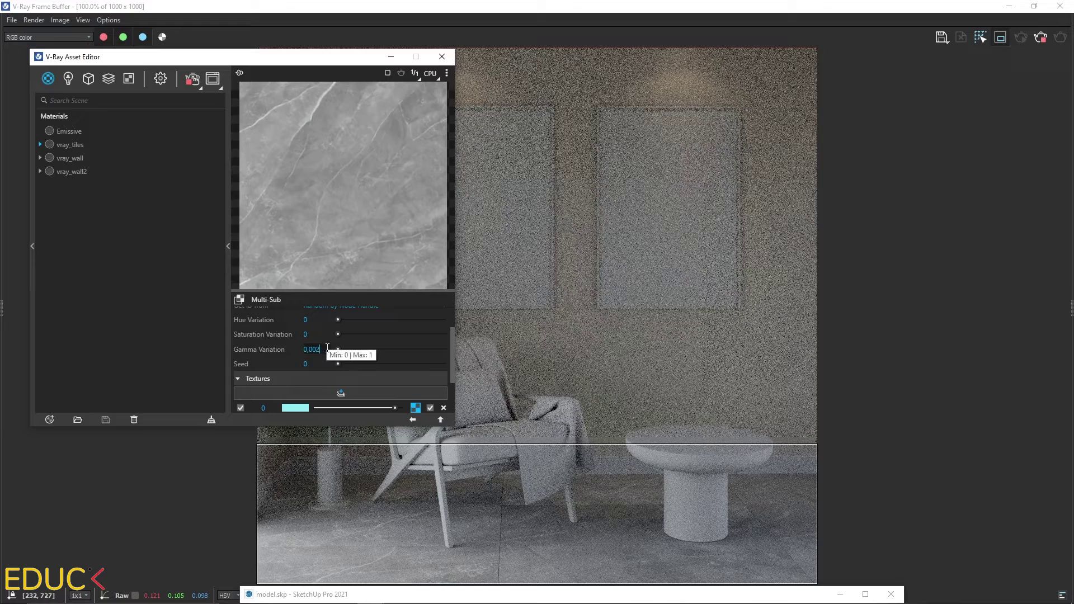
key("BackSpace")
type("1")
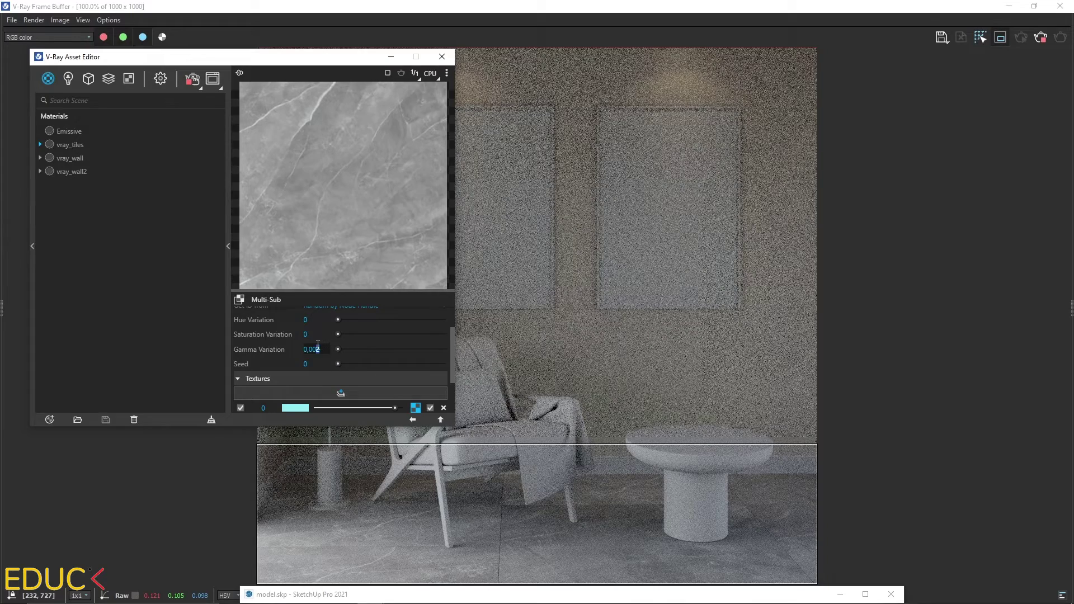
key("Return")
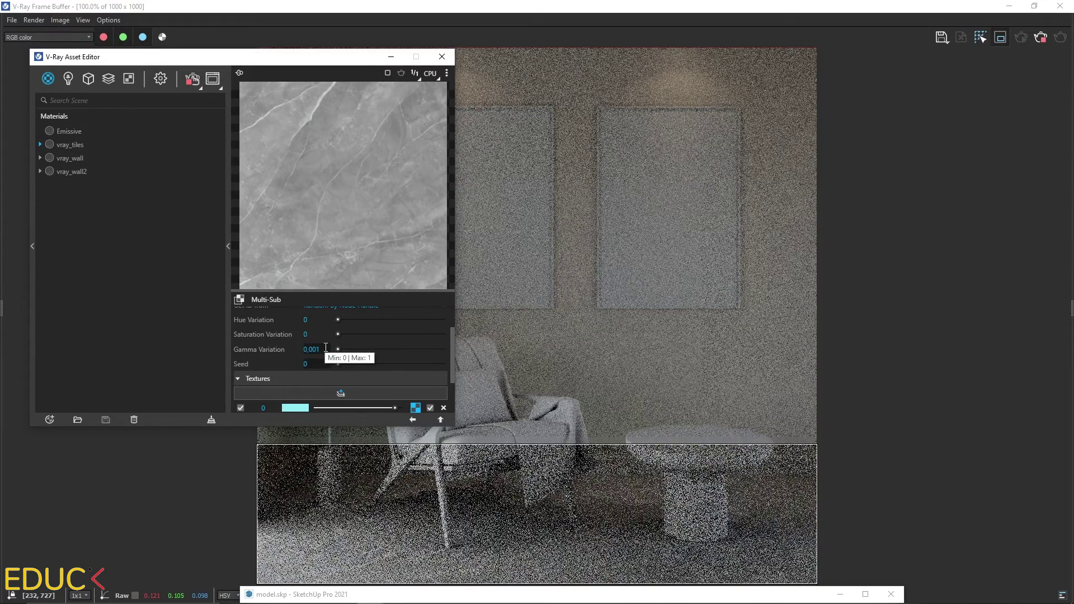
key("Tab")
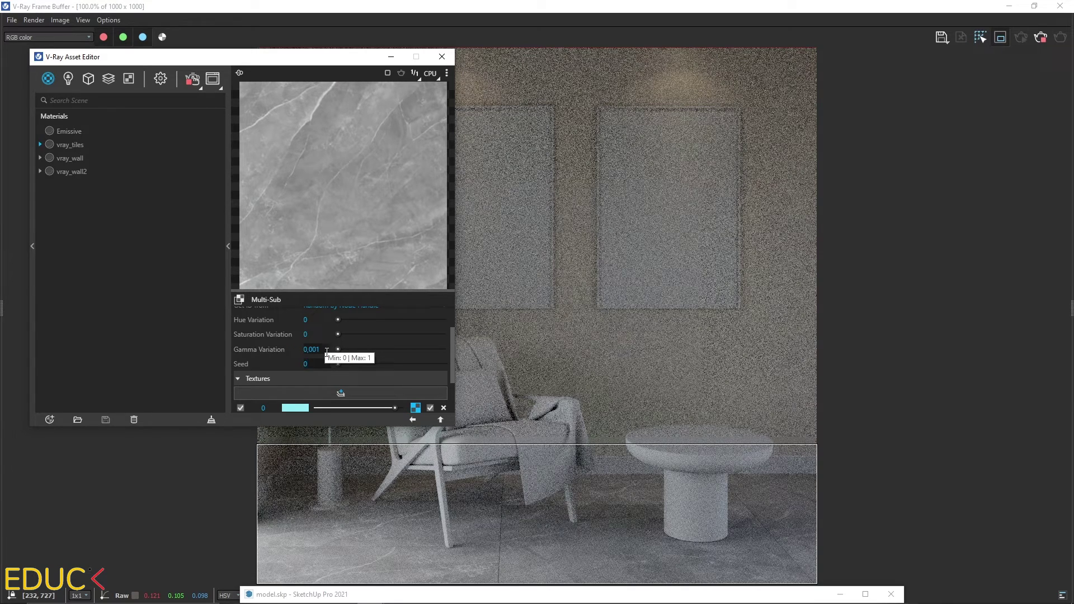
Leave the frame buffer for the vray_tiles material's settings and set its Reflection Color to light grey, RGB 215, 215, 215
left_click(391, 56)
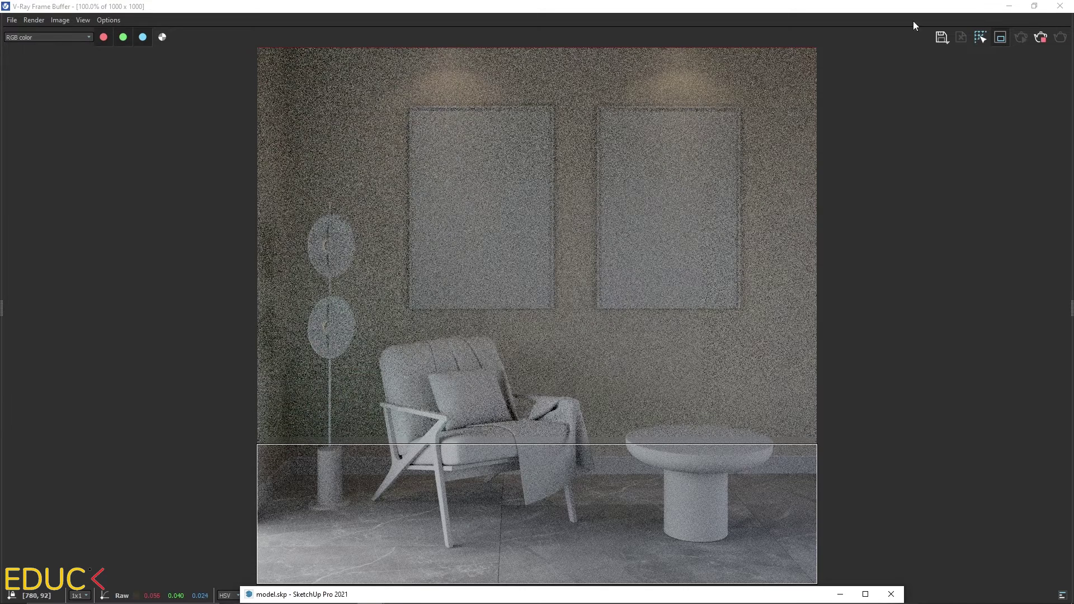
left_click(1009, 6)
left_click(15, 55)
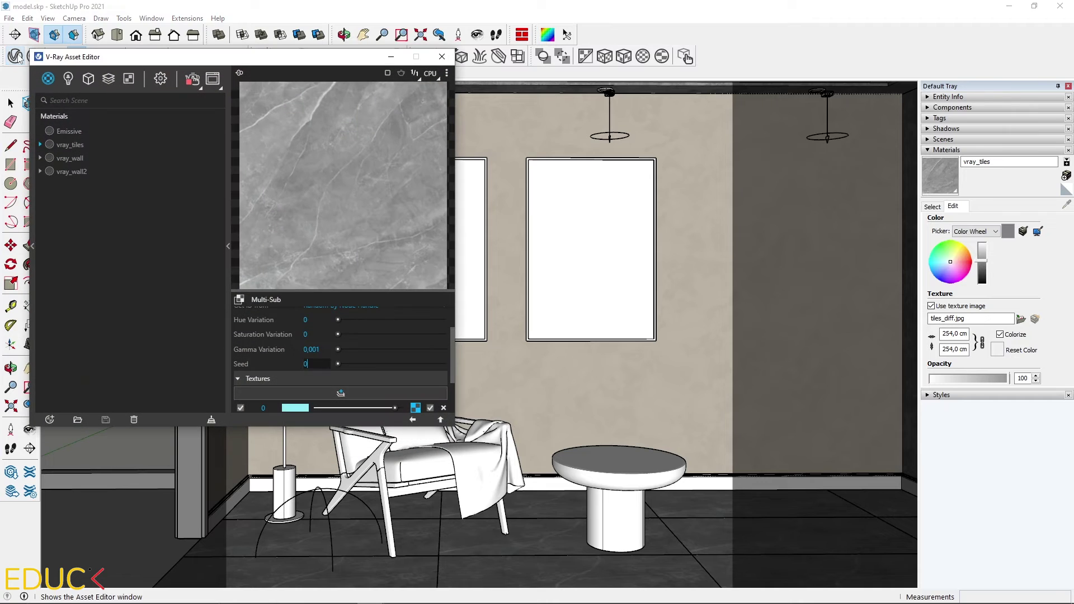
left_click(413, 420)
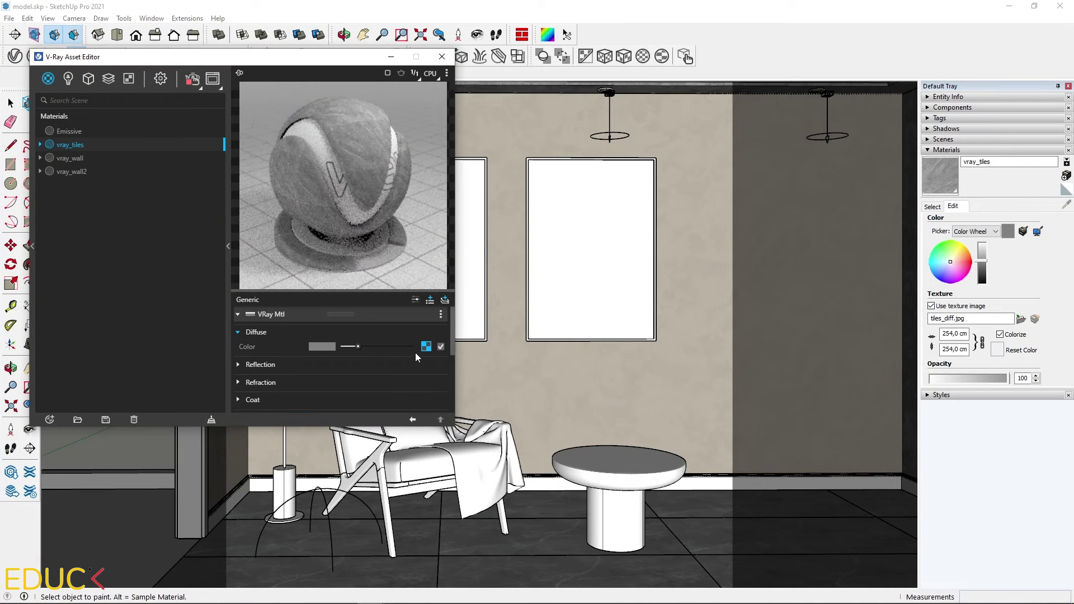
left_click(260, 364)
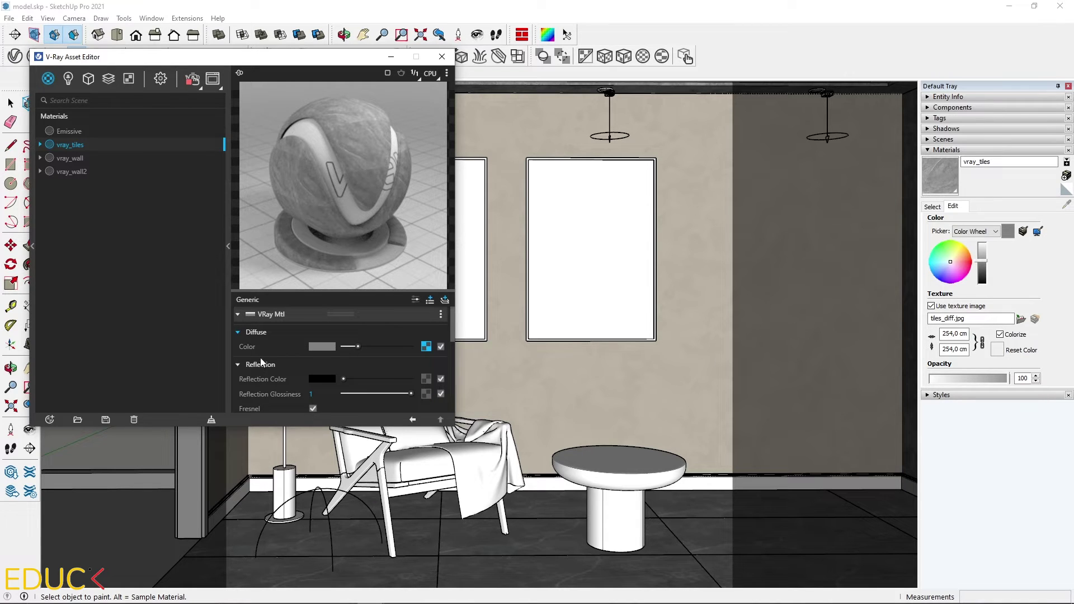
left_click_drag(351, 377, 390, 380)
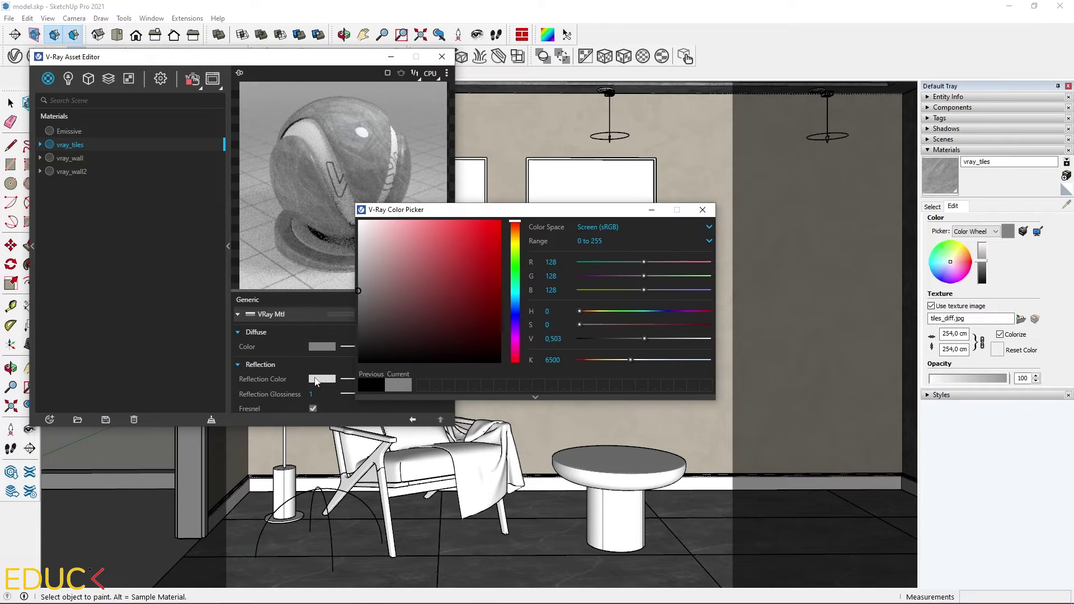
left_click(322, 379)
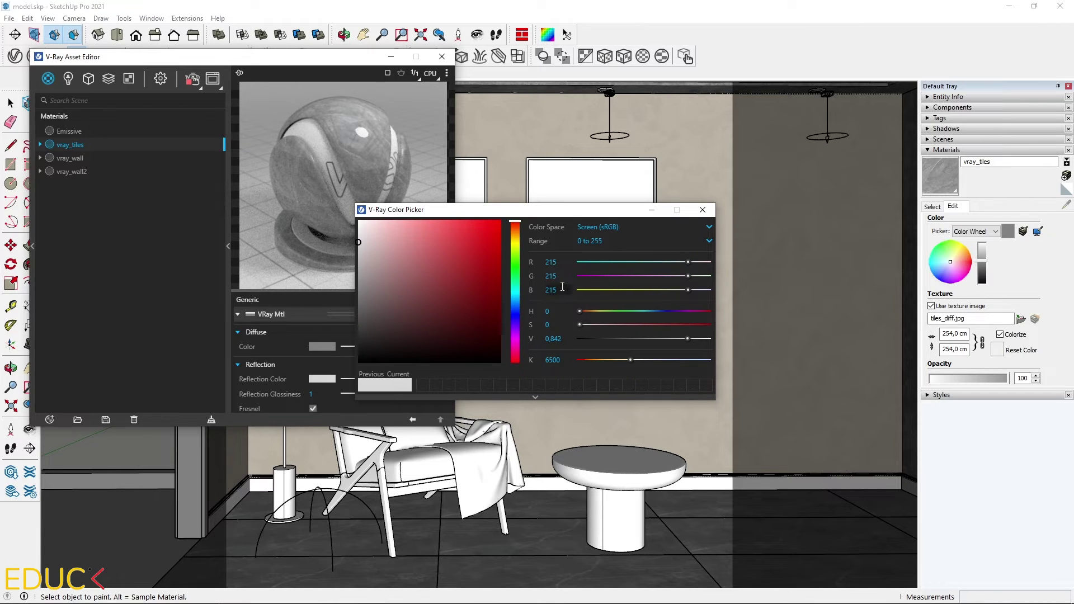
left_click(703, 209)
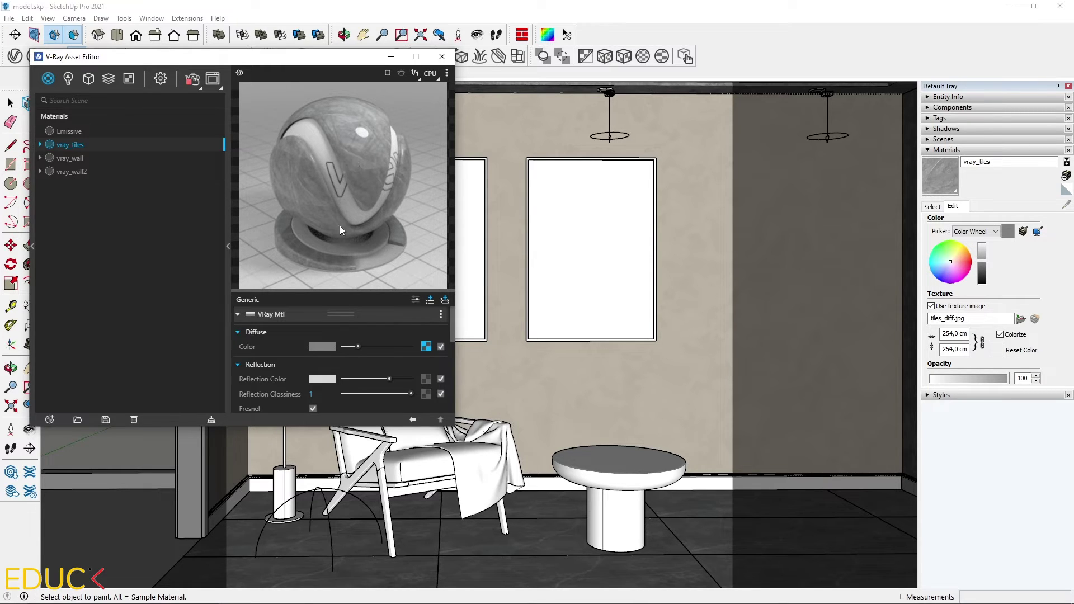
Copy the Multi-Sub map from vray_tiles' Diffuse Color and paste it as a copy into Reflection Glossiness
left_click(314, 394)
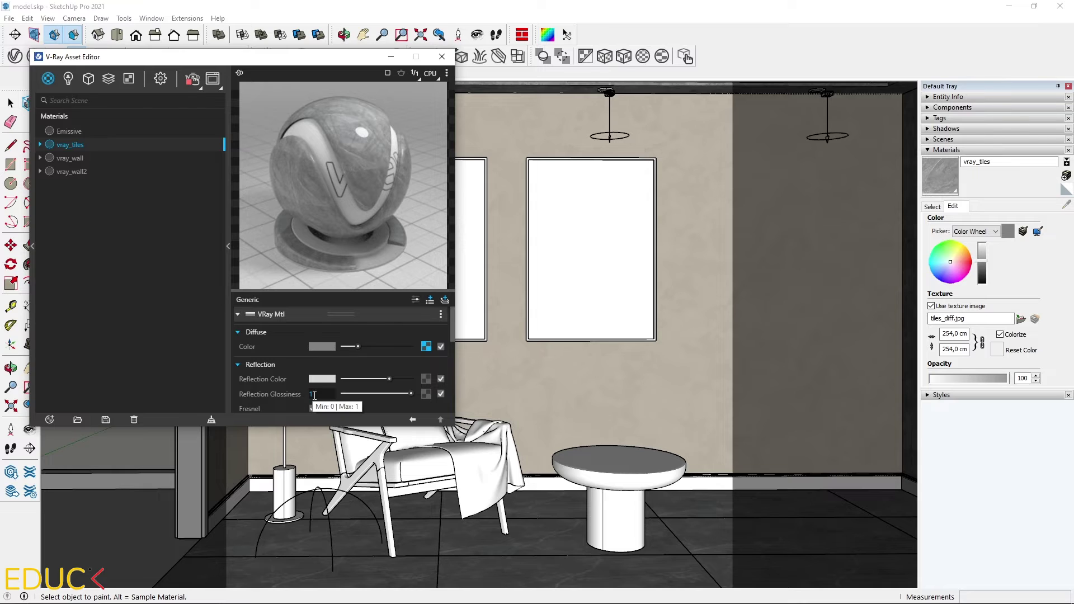
key("Return")
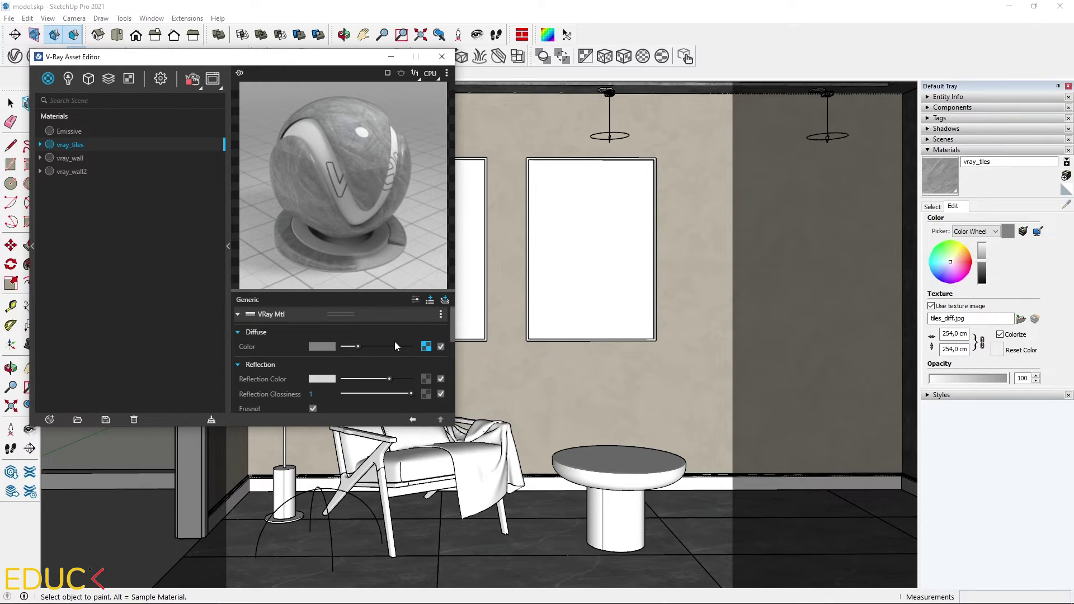
right_click(425, 347)
left_click(385, 284)
right_click(427, 395)
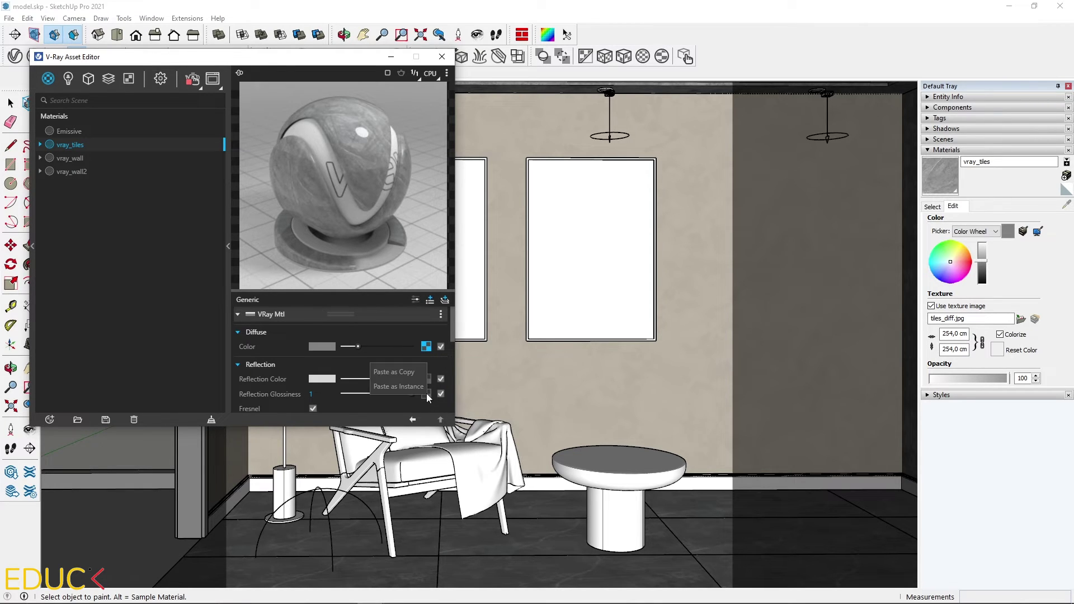
left_click(414, 370)
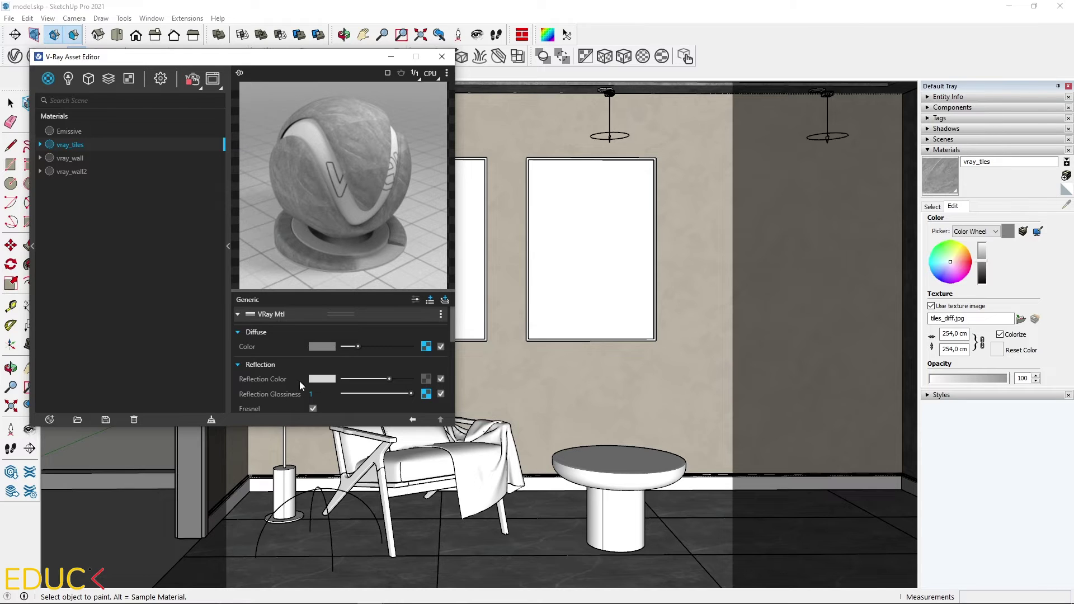
In the Reflection Glossiness Multi-Sub map, set the bitmaps of entries 0 and 1 to Rendering Space (Linear) color space
left_click(425, 394)
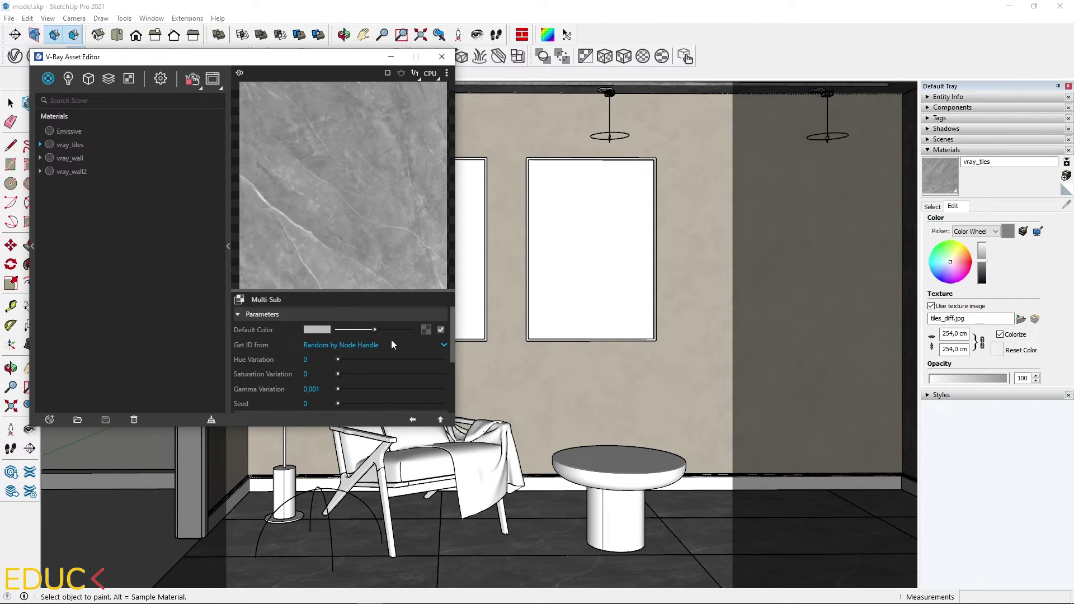
scroll(392, 345, "down", 5)
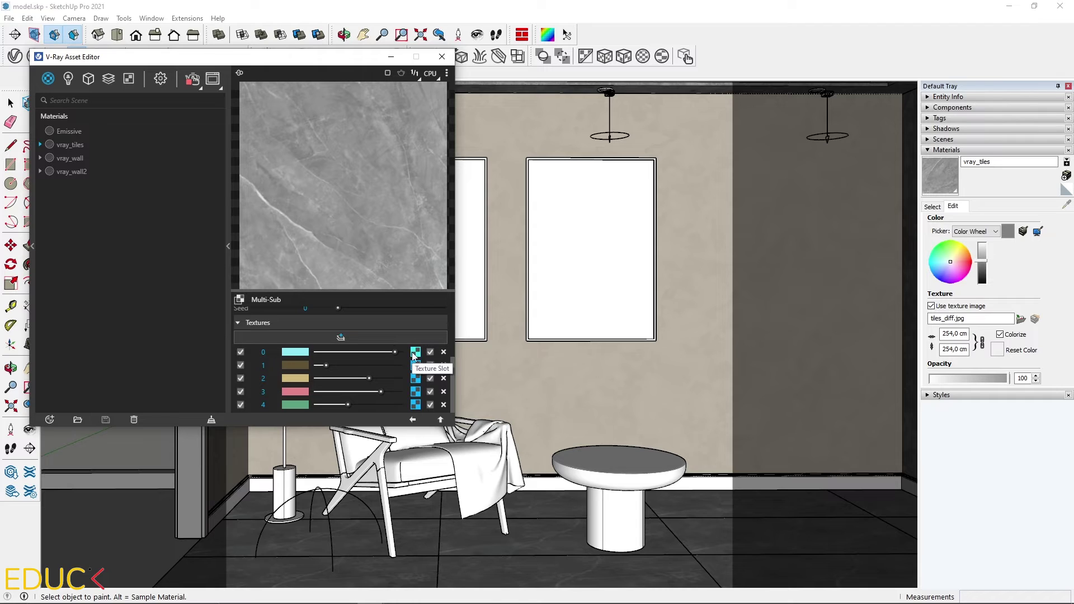
left_click(414, 352)
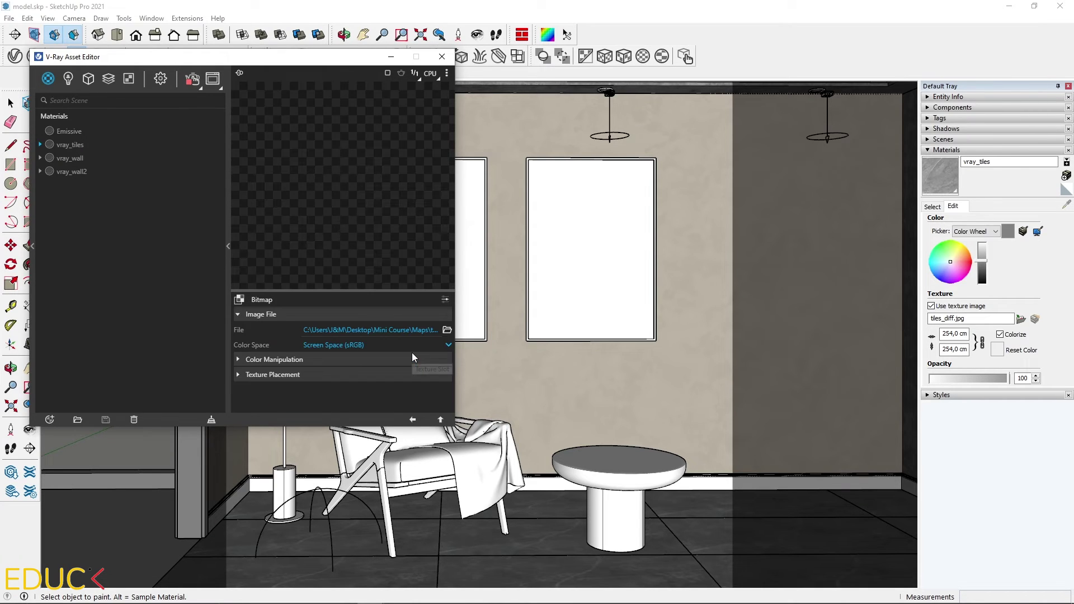
left_click(328, 345)
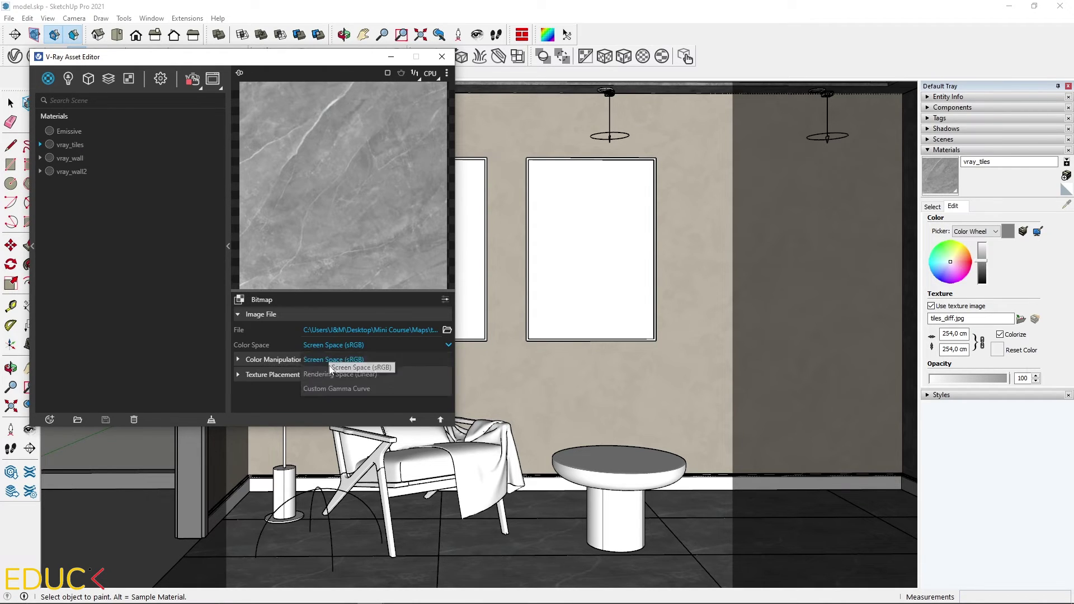
left_click(325, 373)
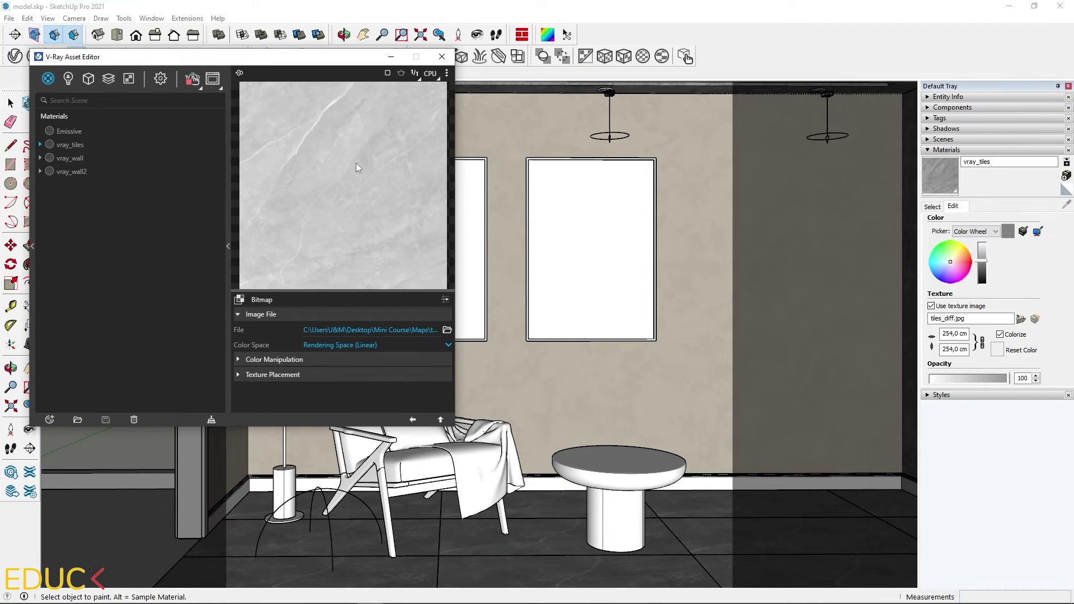
left_click(412, 420)
left_click(415, 365)
left_click(353, 345)
left_click(339, 374)
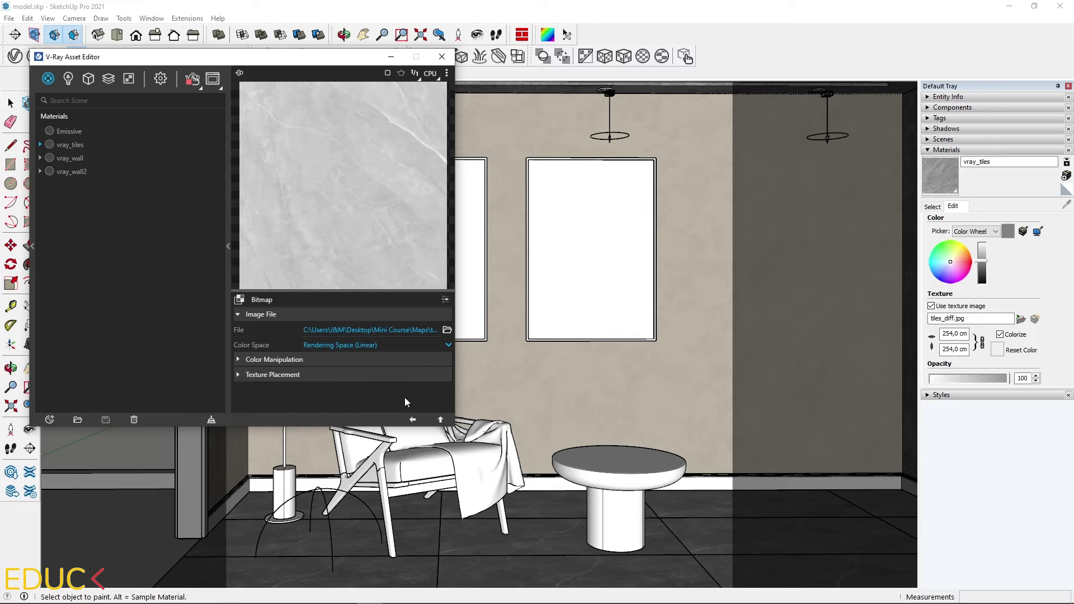
Set the color space of the glossiness Multi-Sub bitmaps in entries 2 and 3 to Rendering Space (Linear)
left_click(412, 419)
left_click(415, 379)
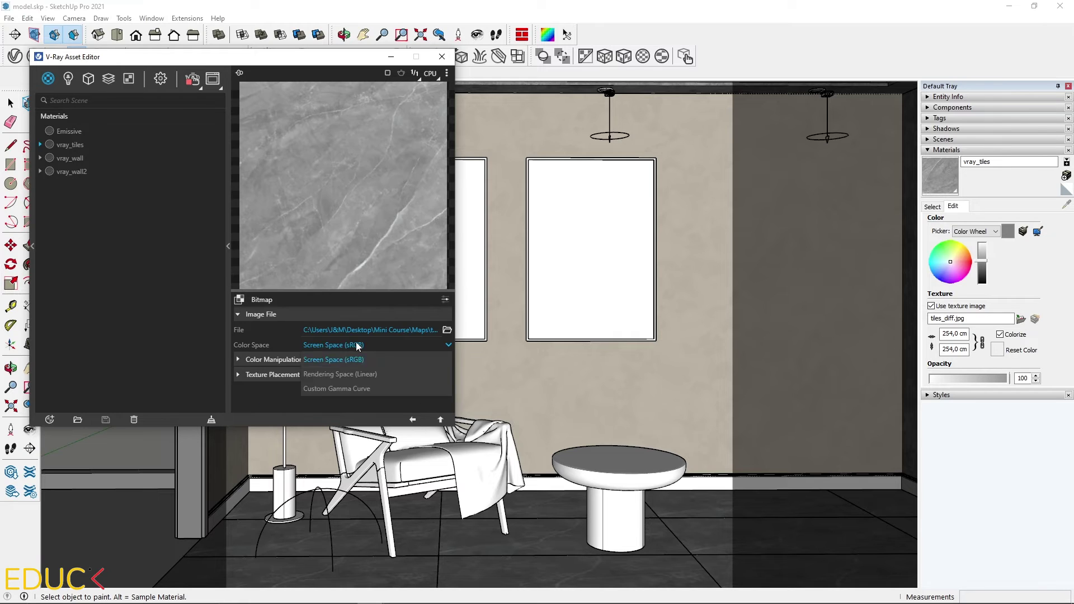
left_click(352, 345)
left_click(340, 374)
left_click(413, 420)
left_click(415, 391)
left_click(352, 346)
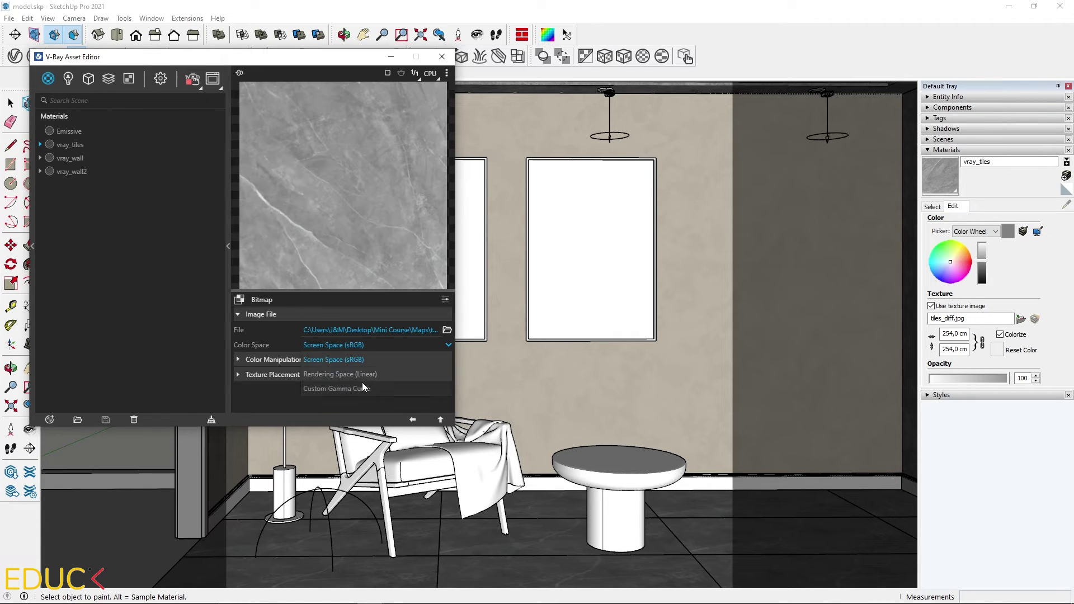
left_click(339, 374)
left_click(412, 420)
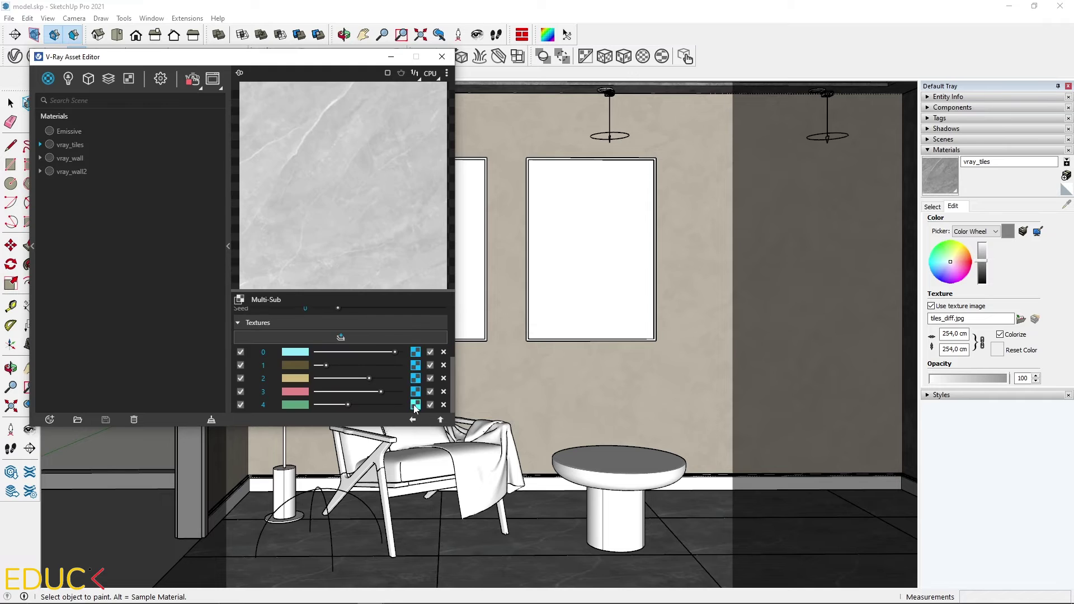
Set the bitmap of glossiness Multi-Sub entry 4 to Rendering Space (Linear) and return to the vray_tiles material settings
left_click(415, 405)
left_click(386, 345)
left_click(372, 375)
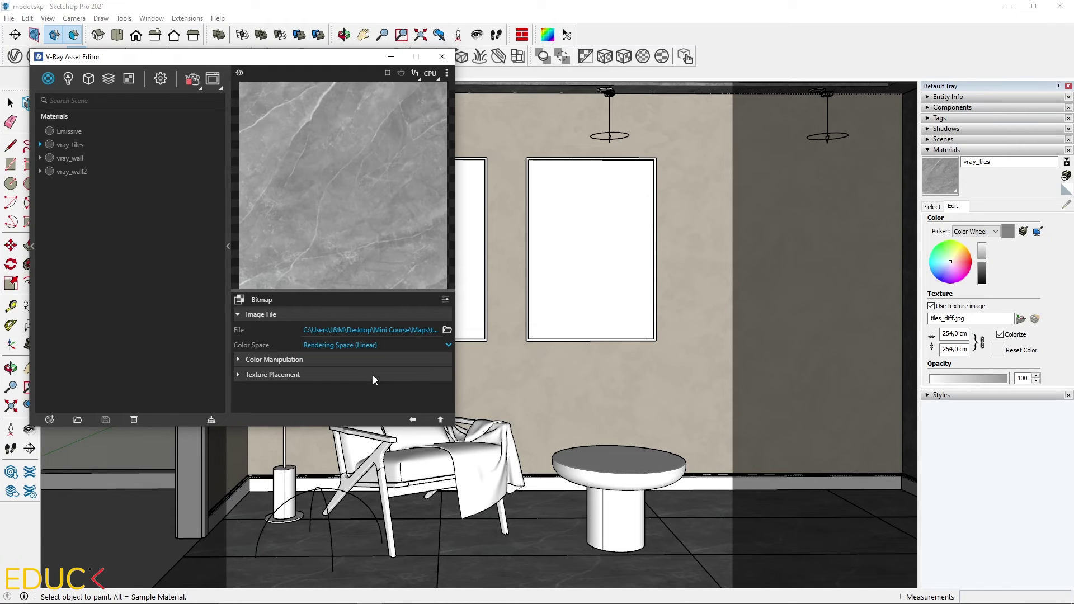
left_click(413, 419)
left_click(412, 420)
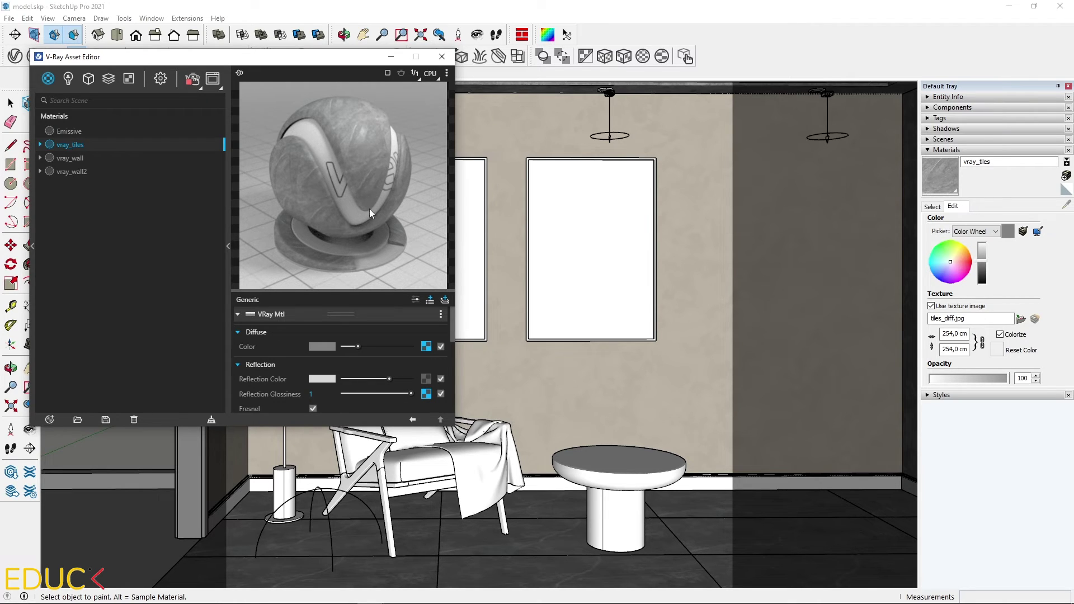
Wrap the Reflection Glossiness Multi-Sub map of vray_tiles in a Color Correction map
right_click(426, 395)
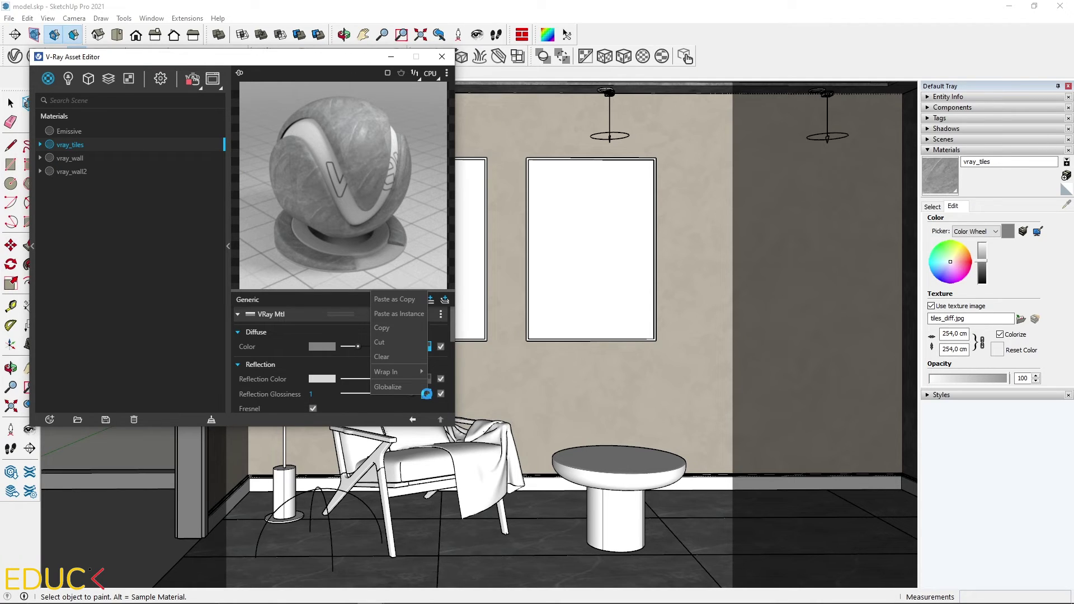
mouse_move(410, 372)
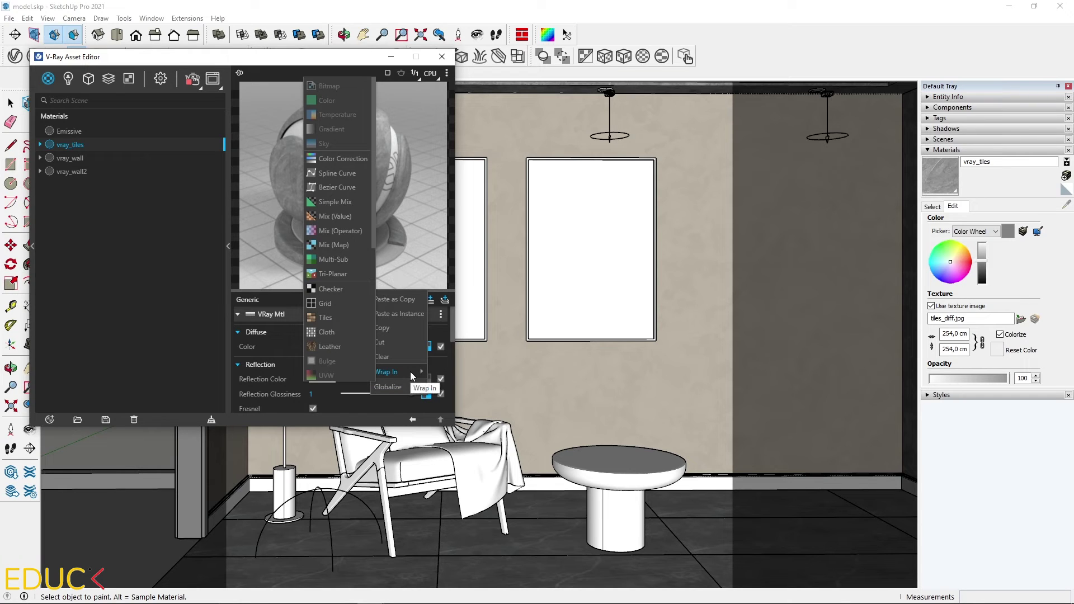
left_click(328, 155)
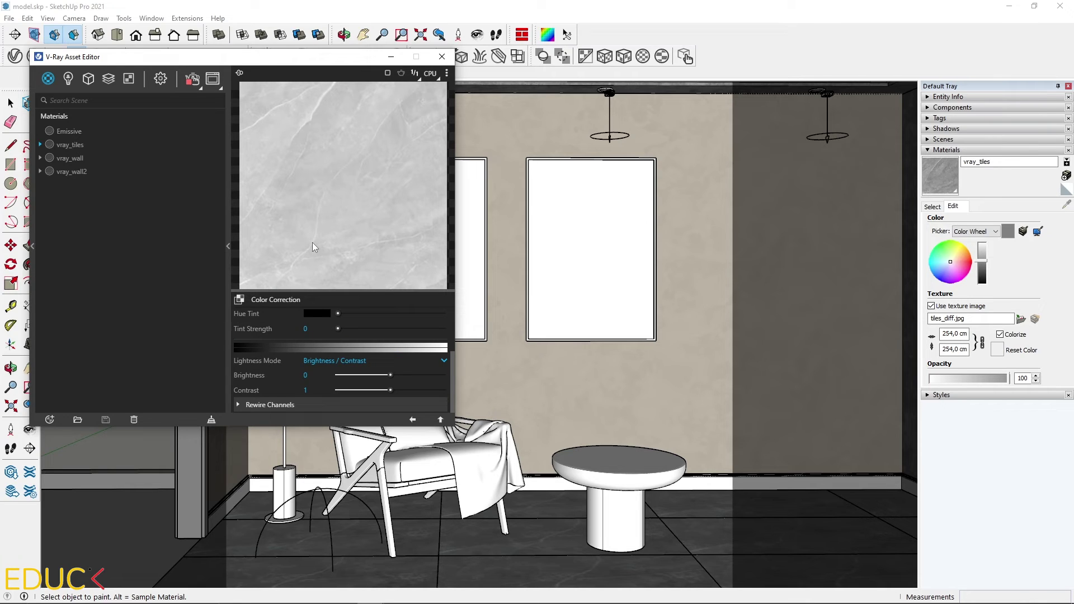
Switch the Color Correction's Lightness Mode to Gain / Gamma / Lift and raise Gain to about 1,12
left_click(331, 358)
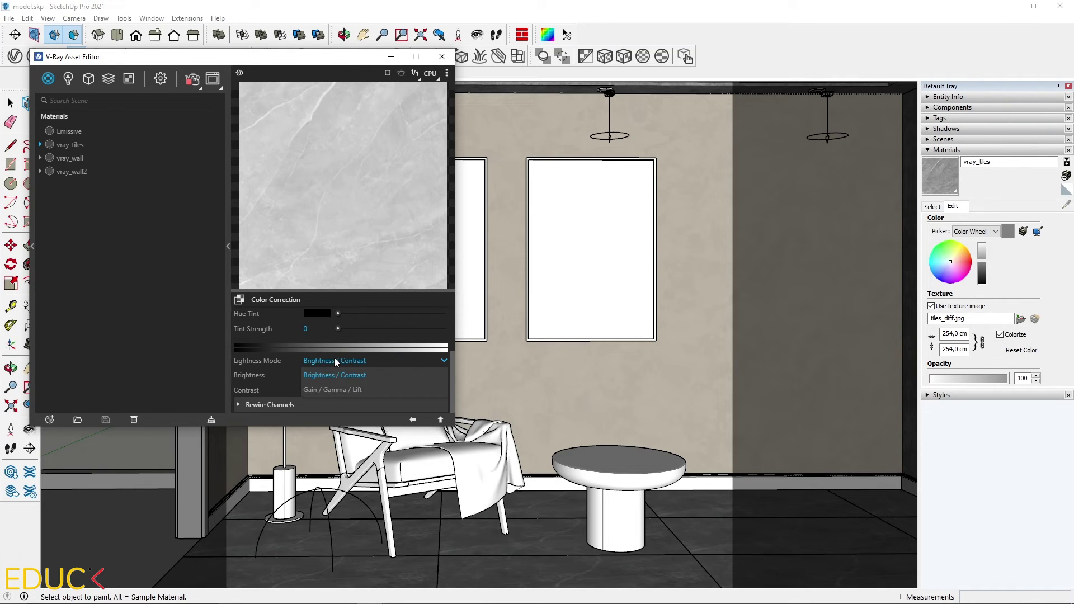
left_click(334, 391)
left_click(397, 375)
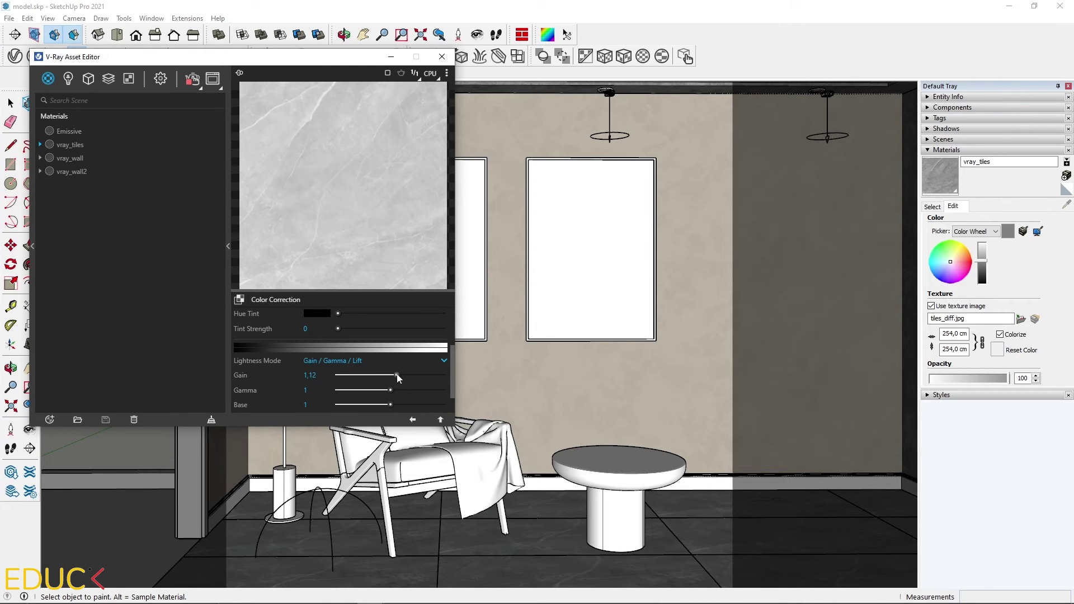
Raise the Color Correction's Gain to about 1,18 and Gamma to about 1,23, and return to the vray_tiles material settings
left_click(398, 390)
left_click_drag(398, 379, 402, 389)
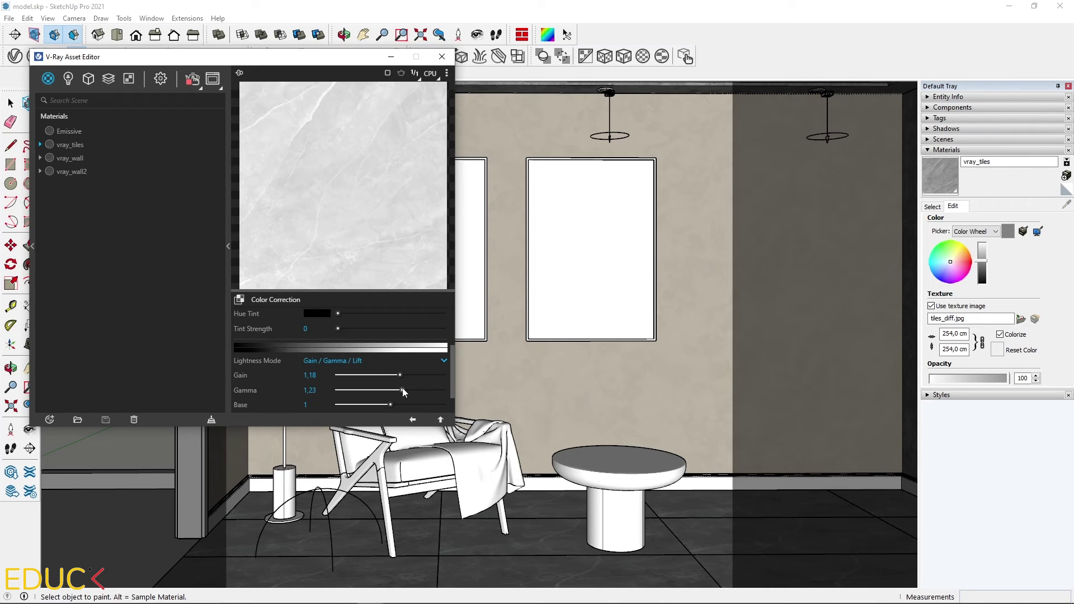
left_click(402, 375)
left_click(412, 420)
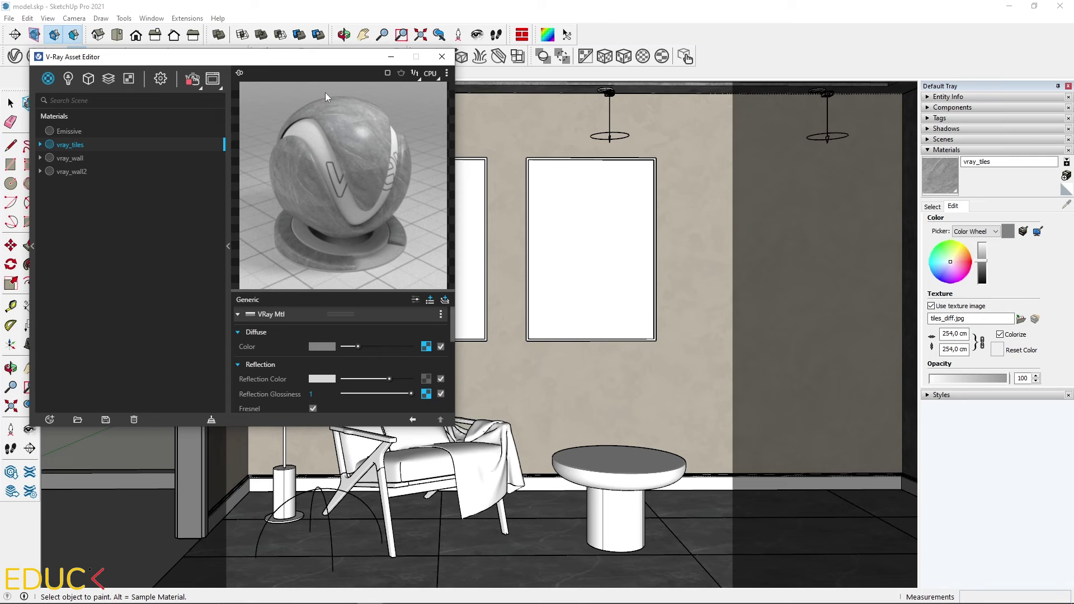
Turn off Interactive mode in the render settings and render the scene to check the tiled floor up close
left_click(161, 80)
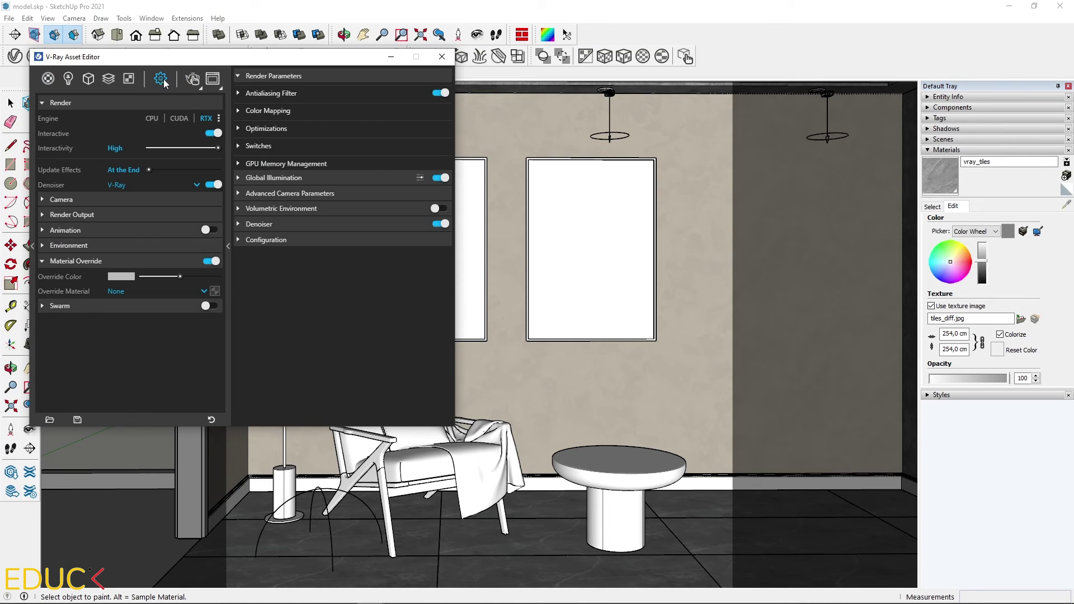
left_click(216, 133)
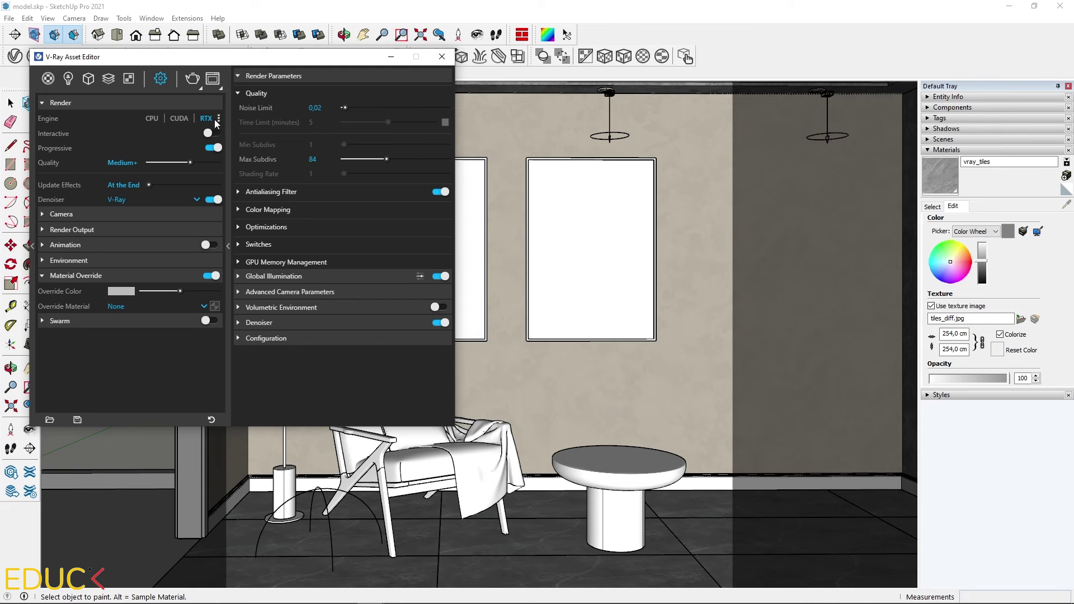
left_click(194, 80)
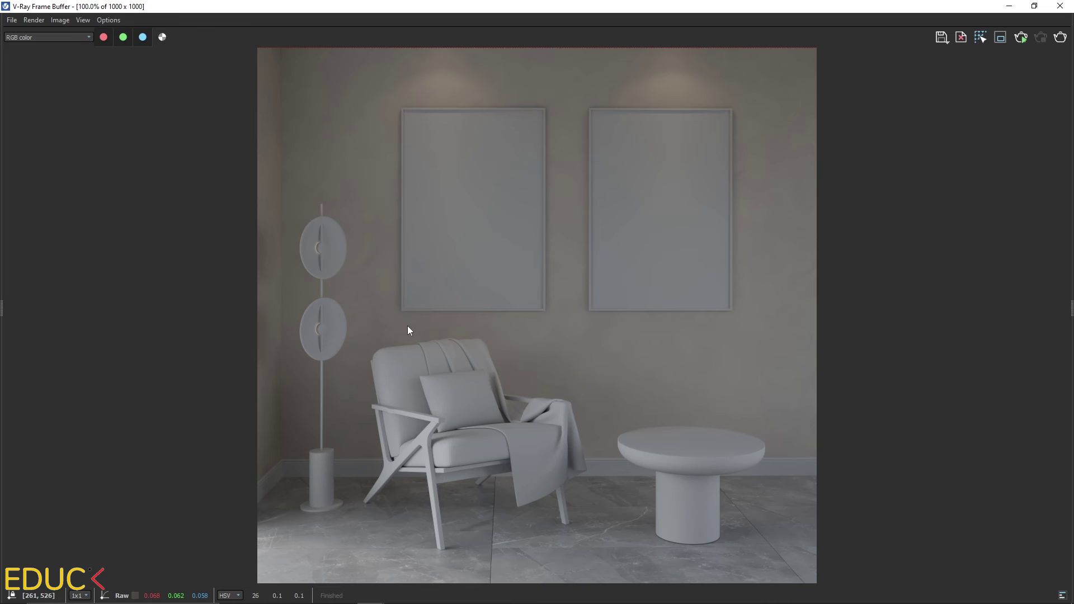
scroll(456, 567, "up", 2)
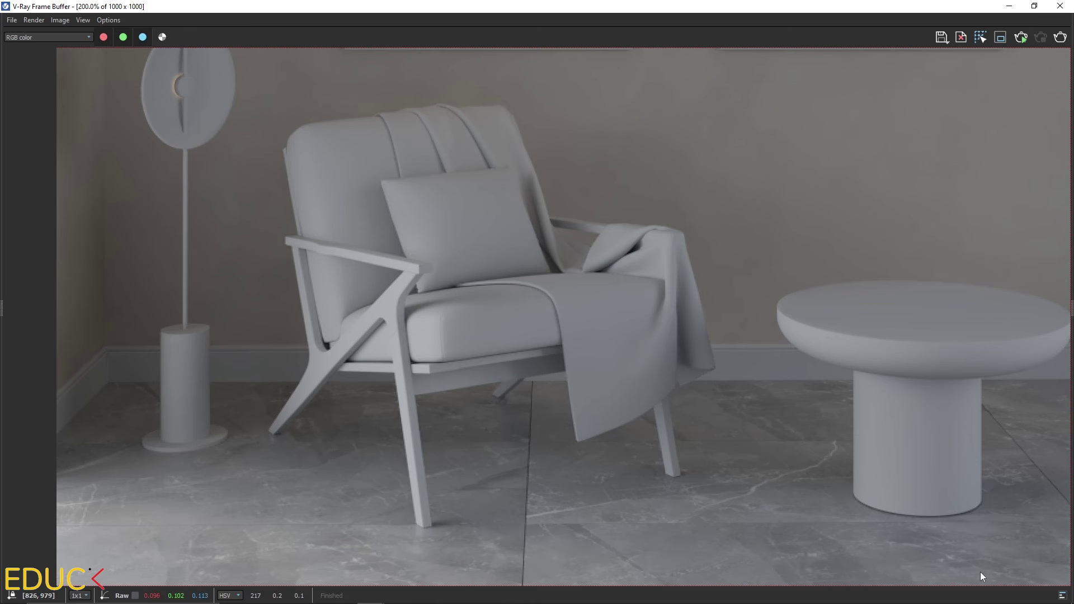
left_click(1009, 8)
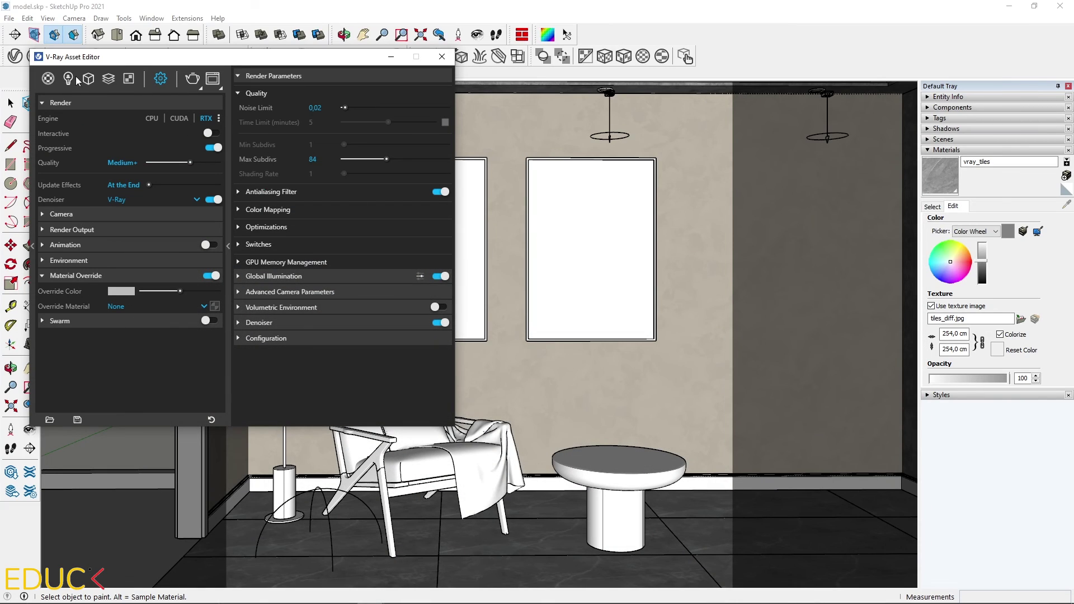
Make the Reflection Color of vray_tiles slightly brighter and render the scene again
left_click(51, 80)
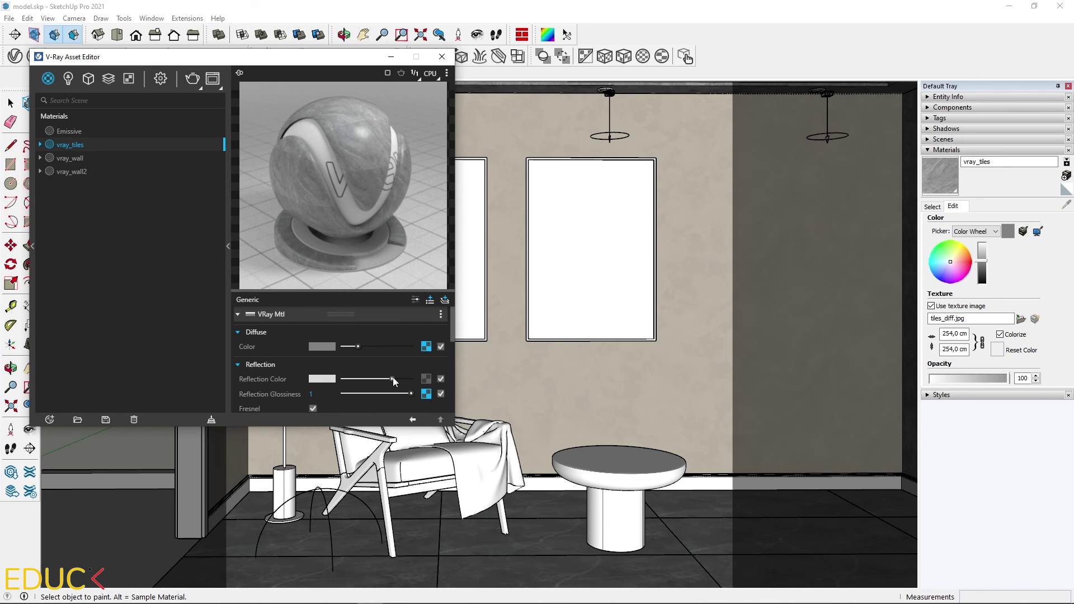
left_click_drag(392, 379, 398, 378)
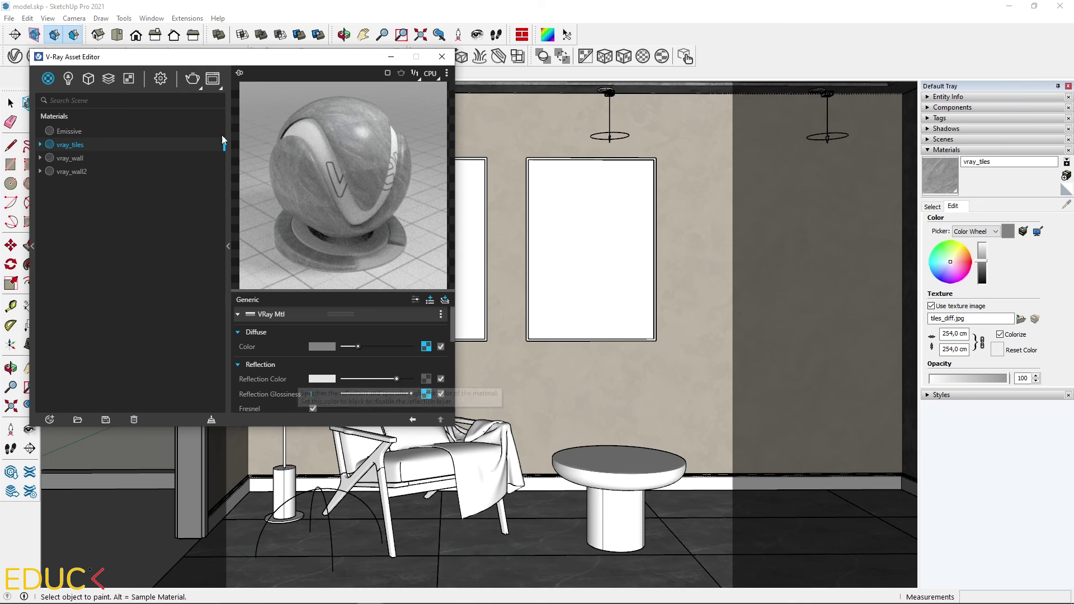
left_click(191, 83)
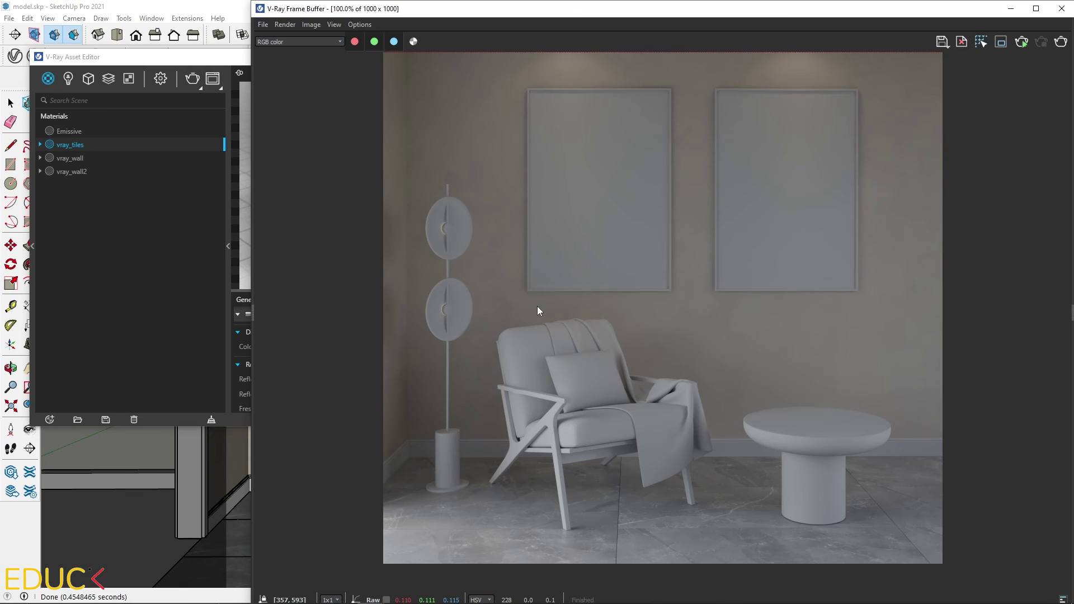
Compare the previous render as A with the newest as B from the render history, examining the floor reflections closely
left_click(253, 309)
left_click(285, 41)
left_click(292, 99)
left_click(311, 84)
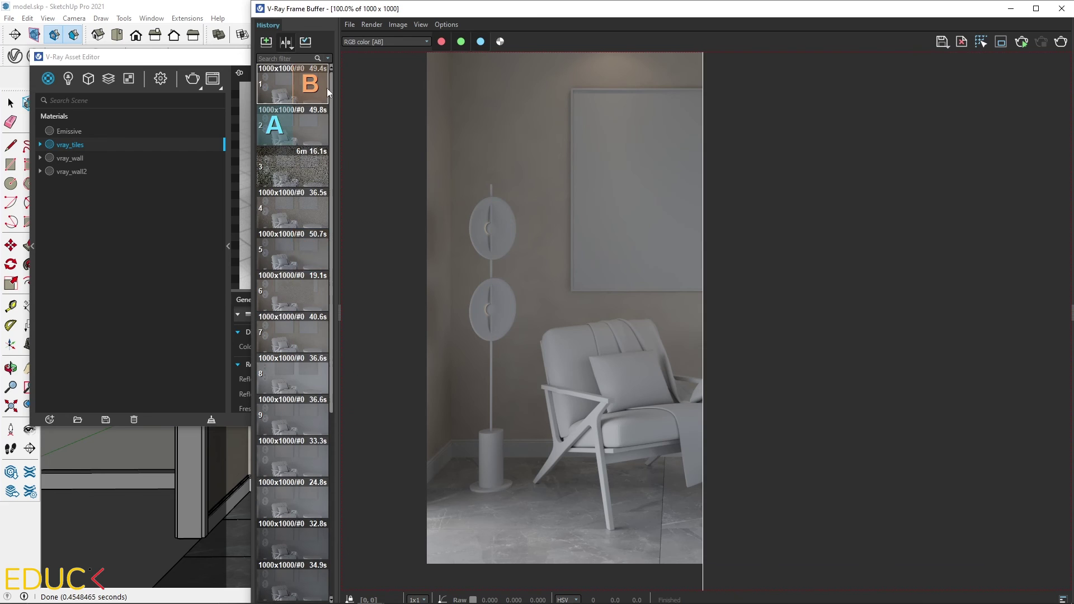
left_click_drag(702, 317, 435, 450)
scroll(652, 561, "up", 3)
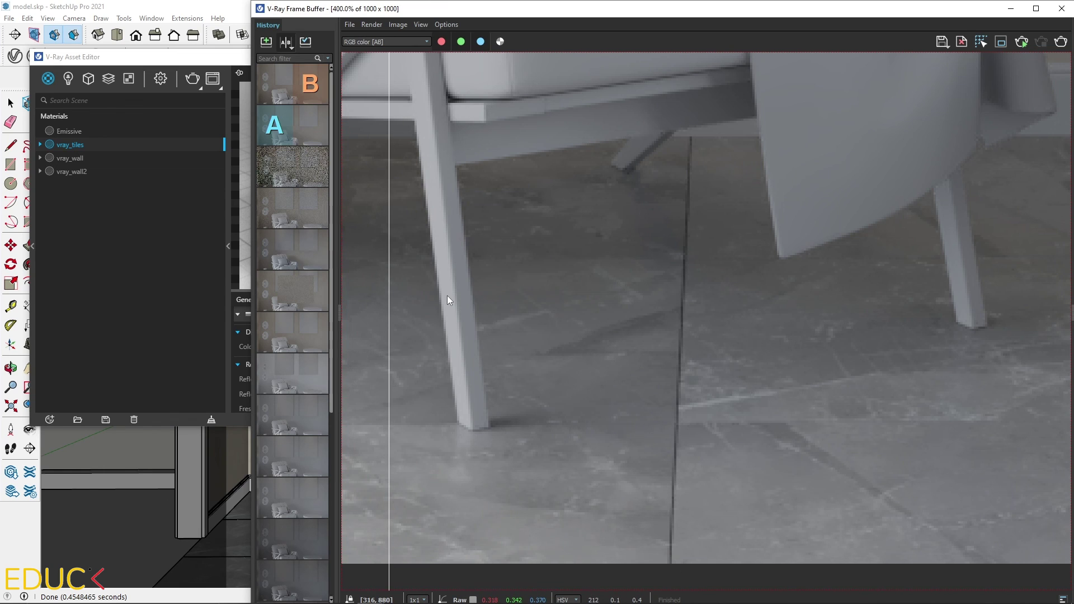
scroll(536, 422, "down", 5)
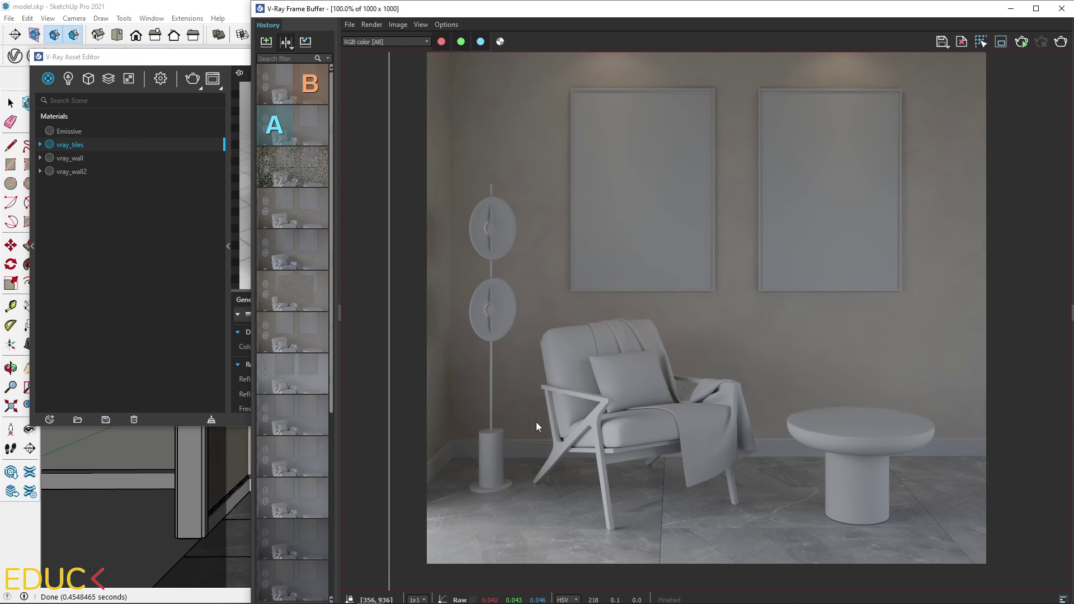